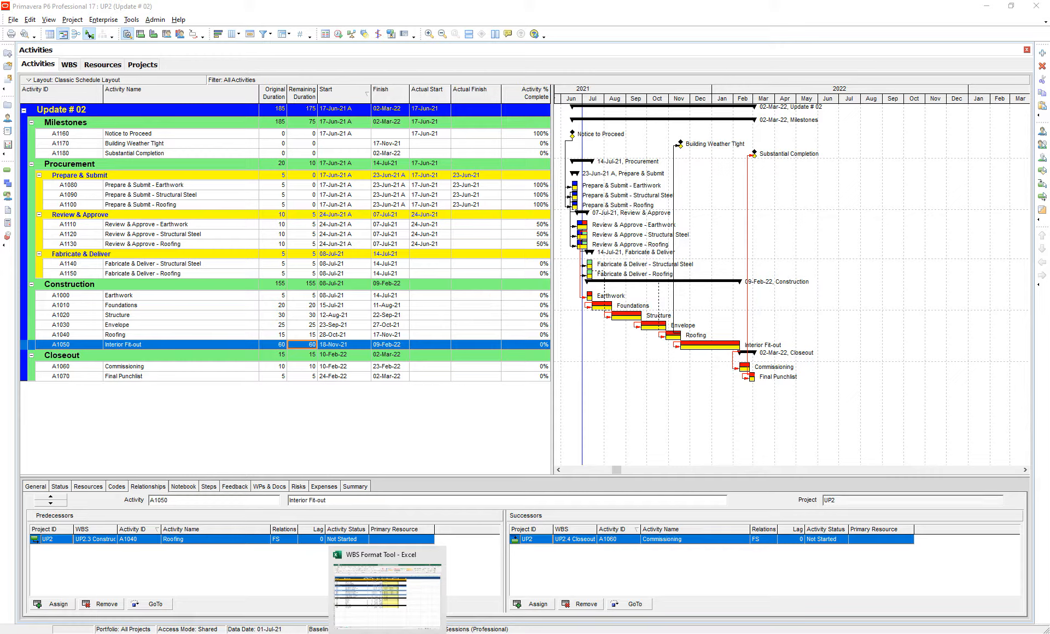
Switch to the WBS Format Tool workbook in Excel and review the activity update table, rows 4 to 28, on the Expanded sheet.
click(377, 264)
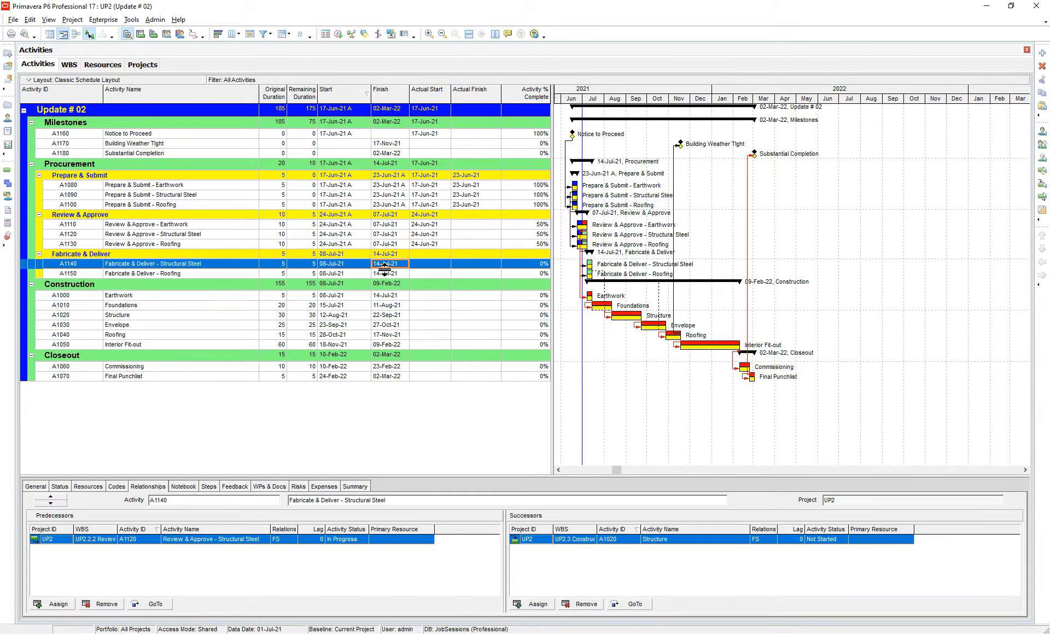
key(alt+Tab)
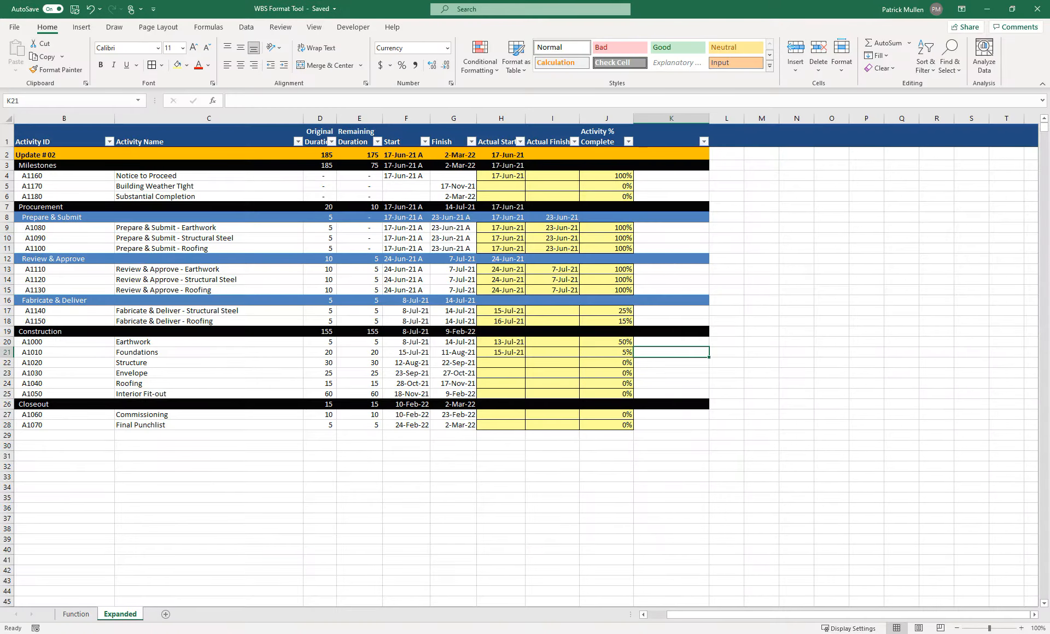
click(514, 227)
drag(57, 175, 615, 427)
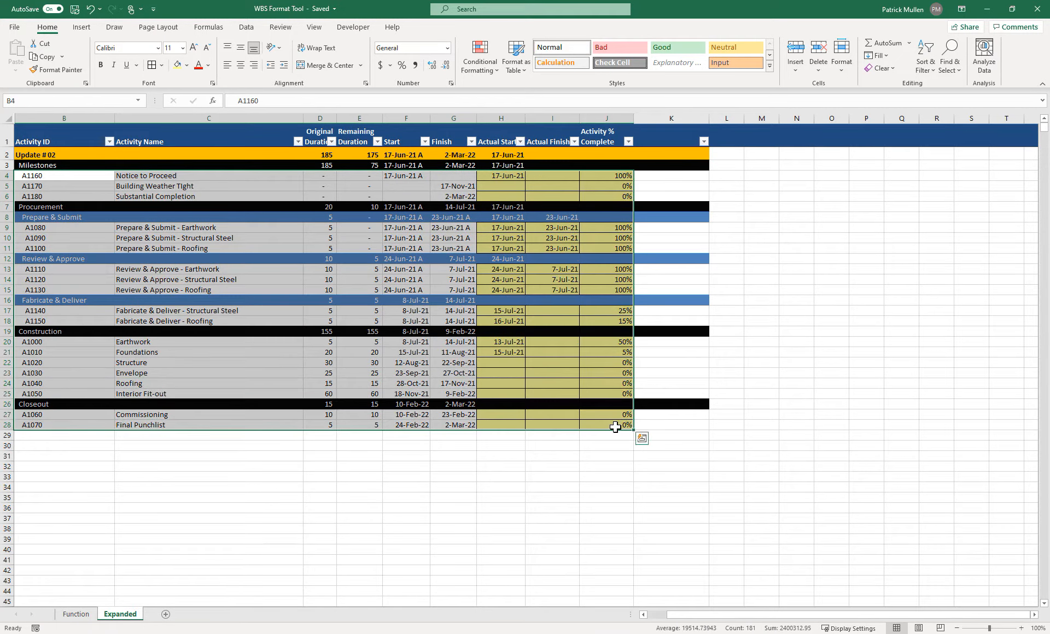
click(564, 445)
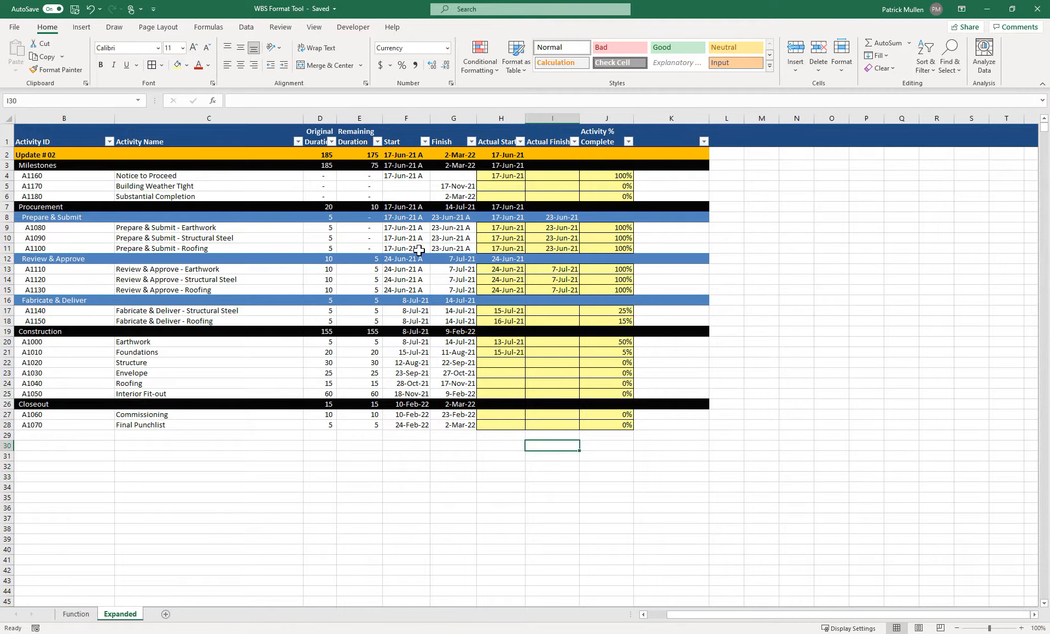
click(484, 238)
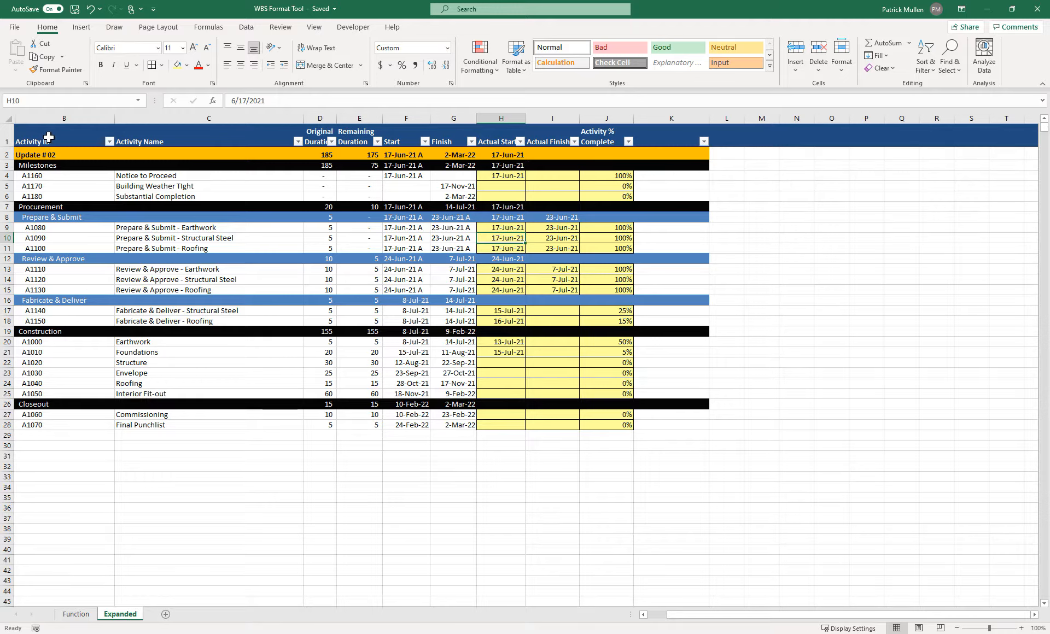
click(429, 200)
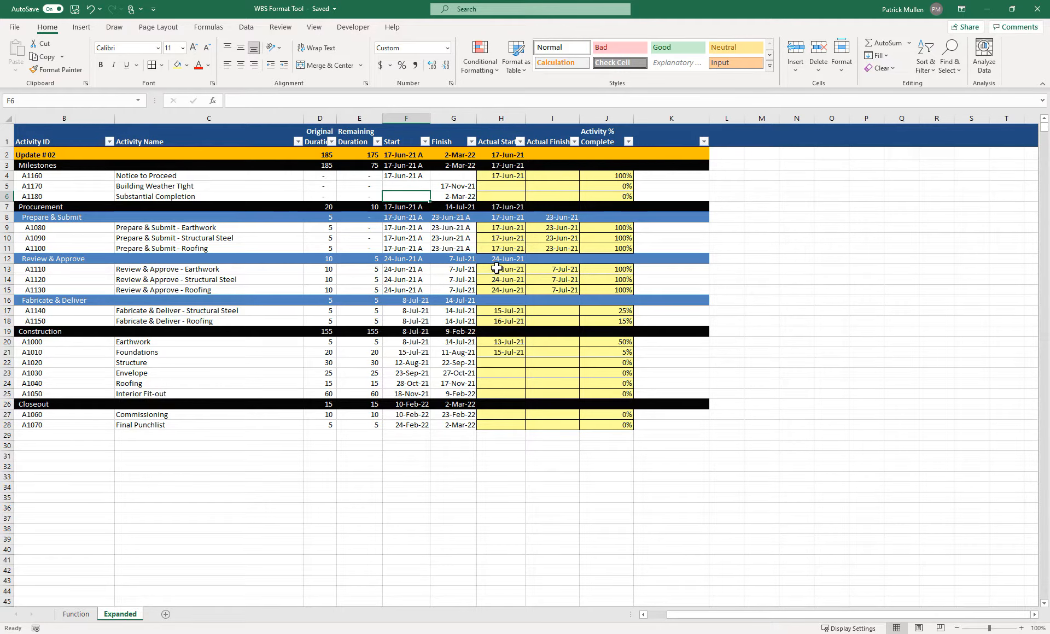
Compare the workbook with the Primavera P6 schedule, examining the Procurement heading rows and the Actual Start, Actual Finish and Activity % Complete columns.
click(443, 633)
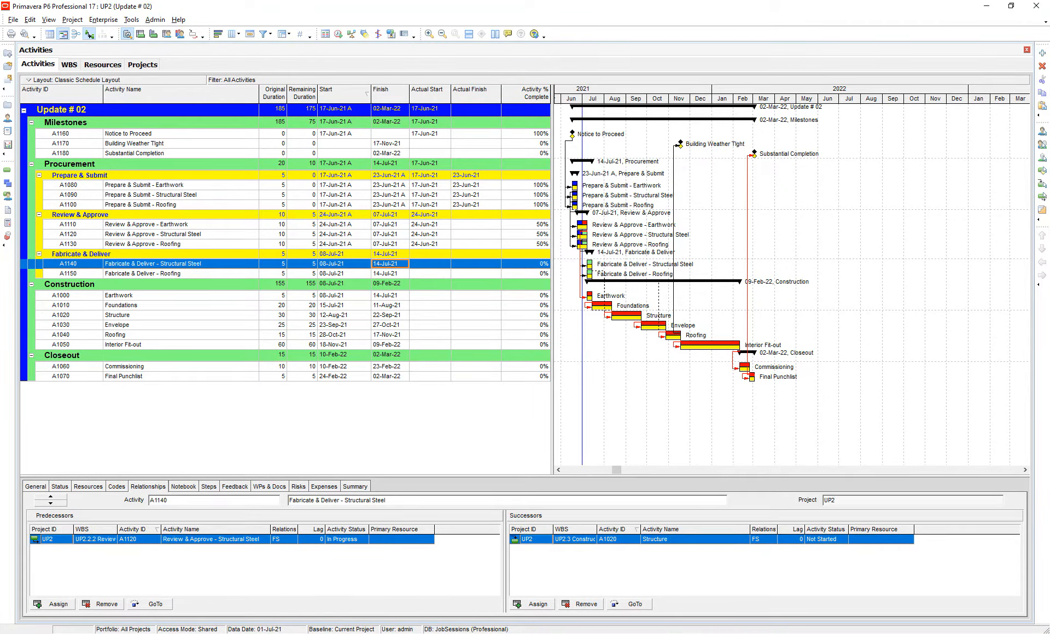
key(alt+Tab)
drag(82, 207, 661, 213)
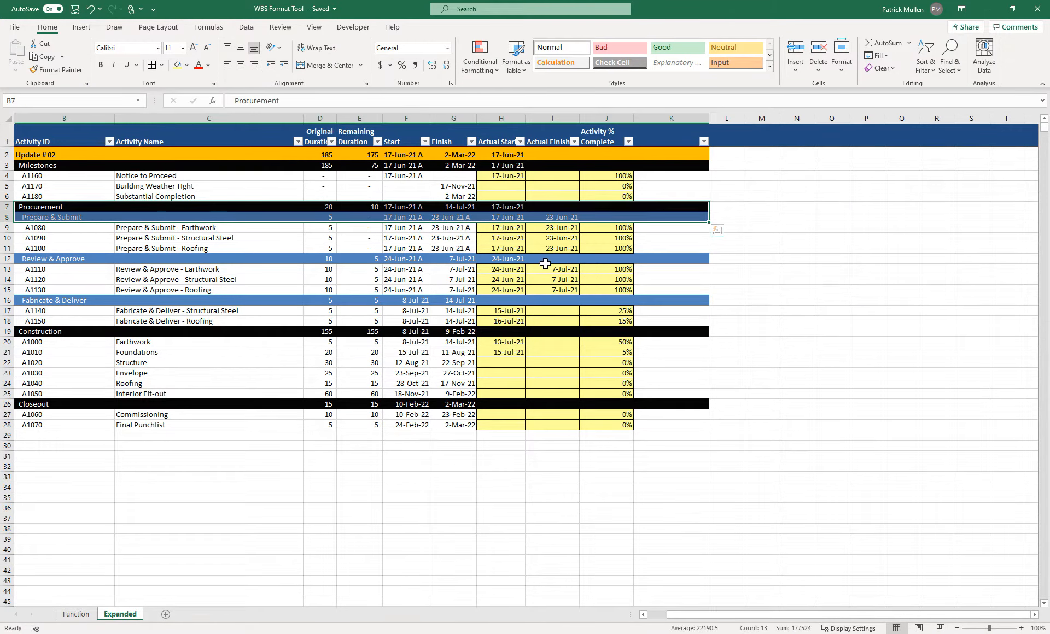
click(517, 289)
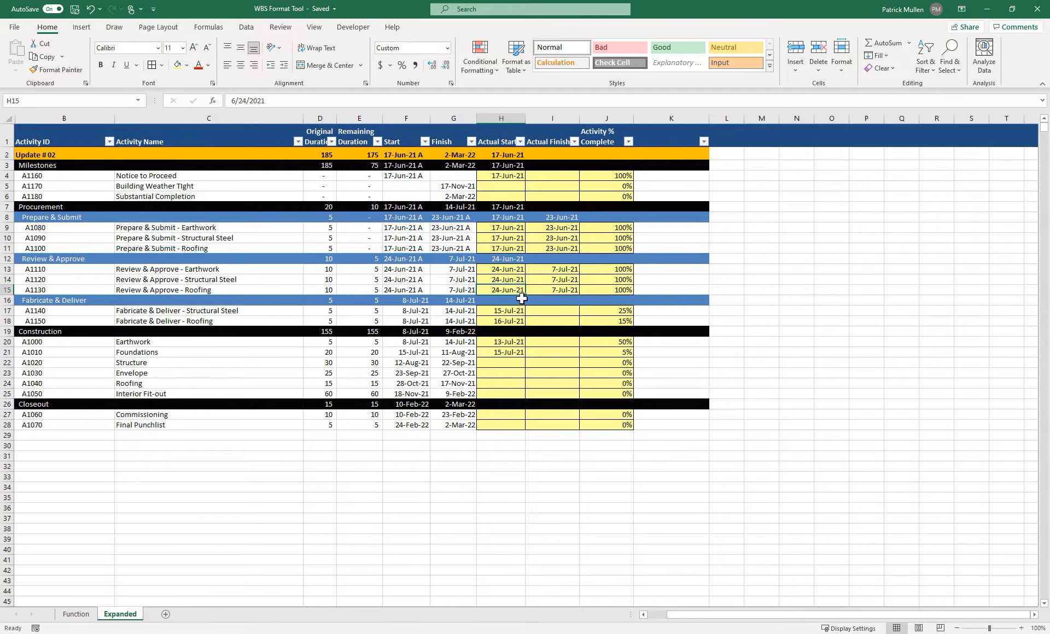
click(552, 310)
click(501, 156)
click(538, 140)
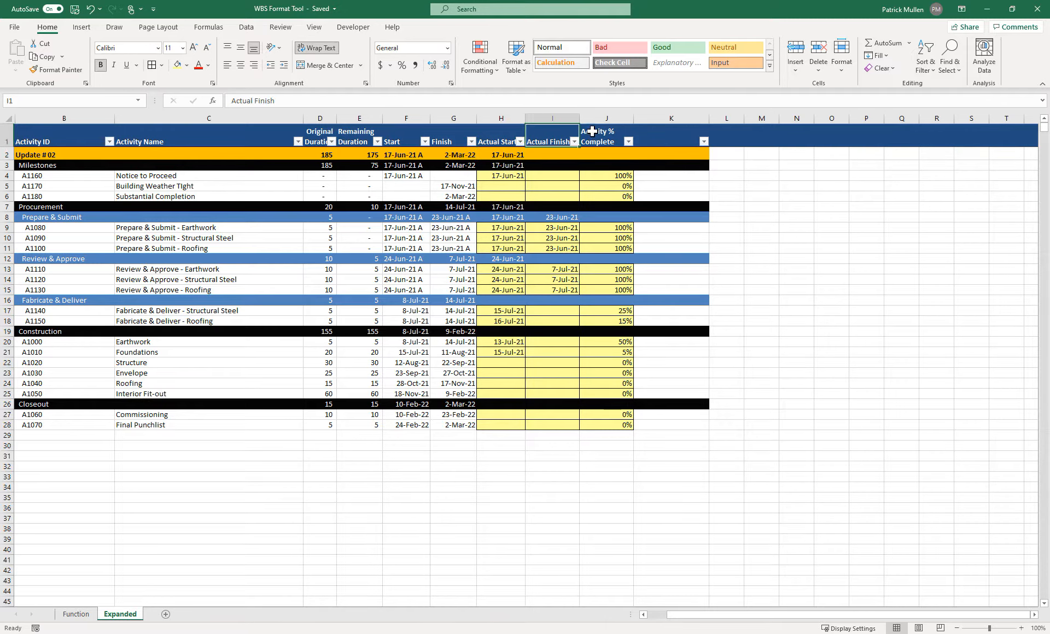
click(603, 115)
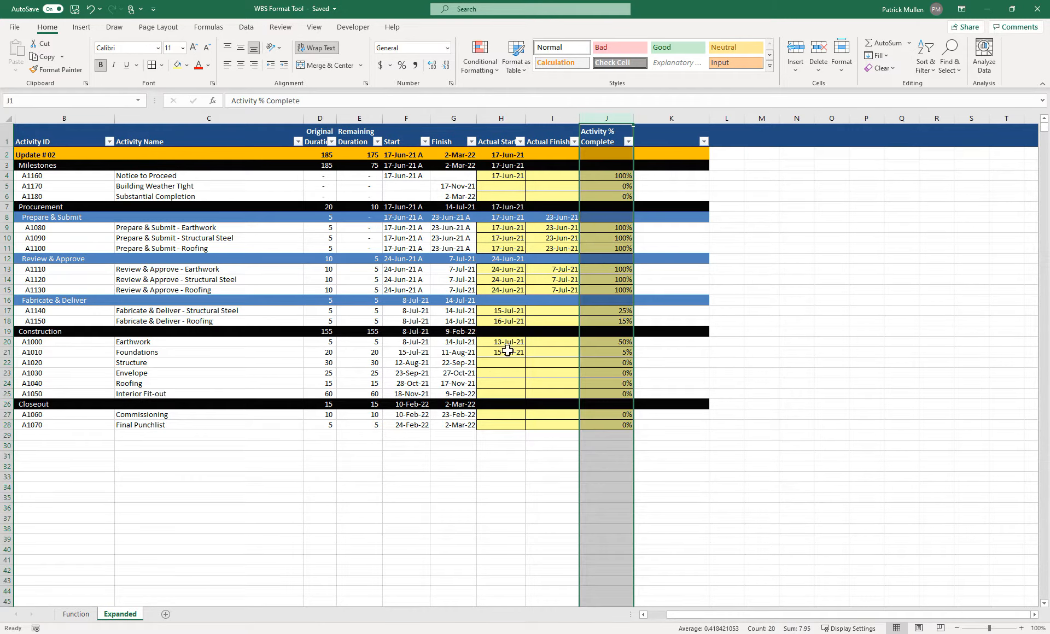
Compare planned starts with the entered actual starts and percent complete for the Fabricate & Deliver activities, and both start dates for Earthwork and Foundations.
click(507, 307)
drag(410, 310, 410, 321)
click(412, 319)
drag(496, 310, 512, 321)
drag(603, 310, 607, 321)
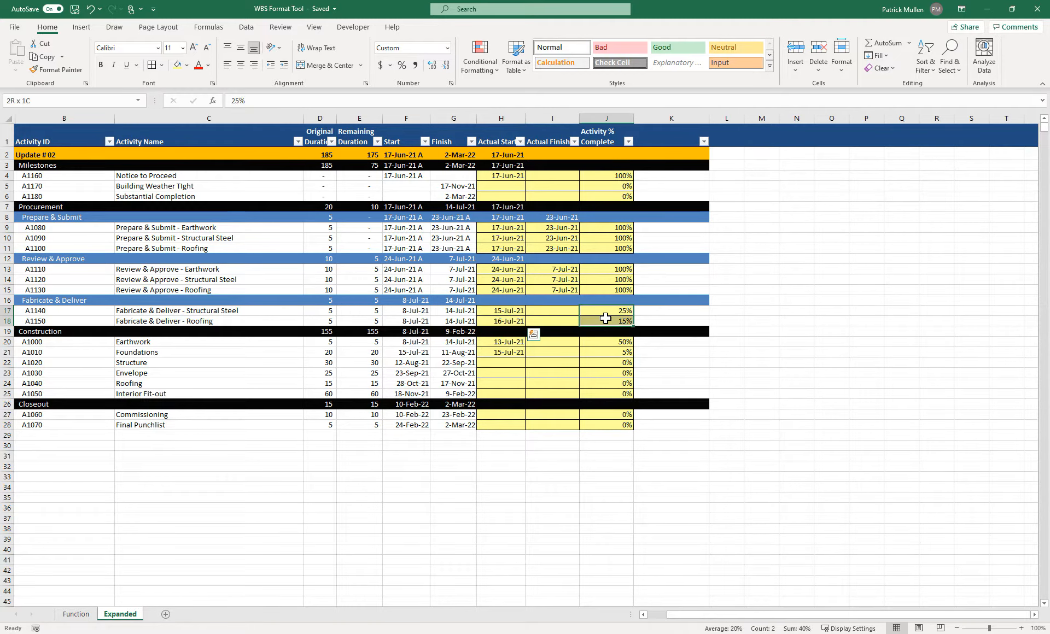
drag(412, 343, 412, 353)
click(498, 342)
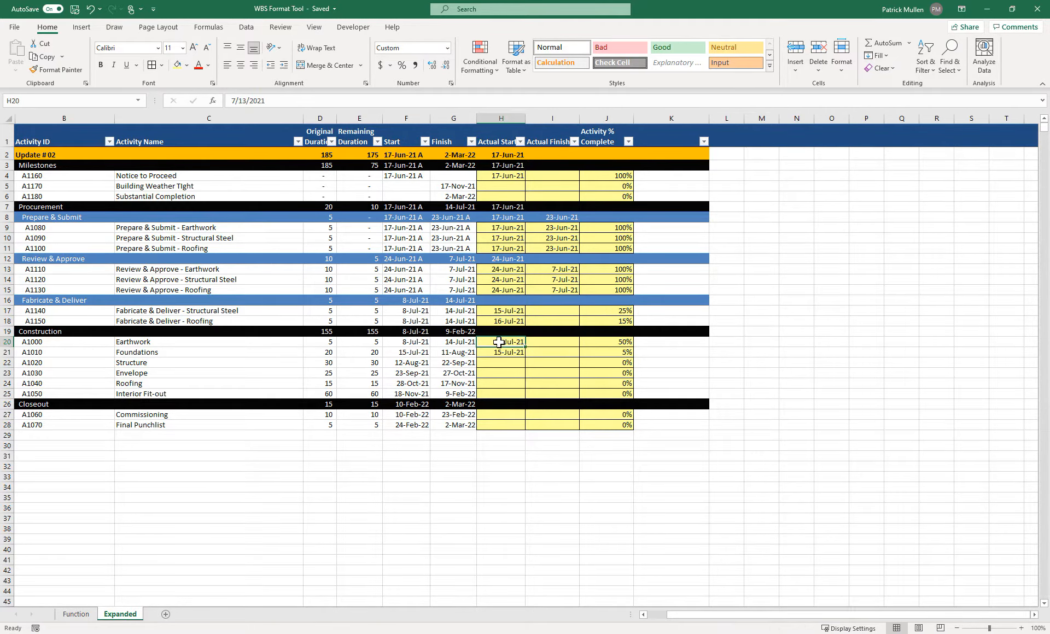
click(403, 354)
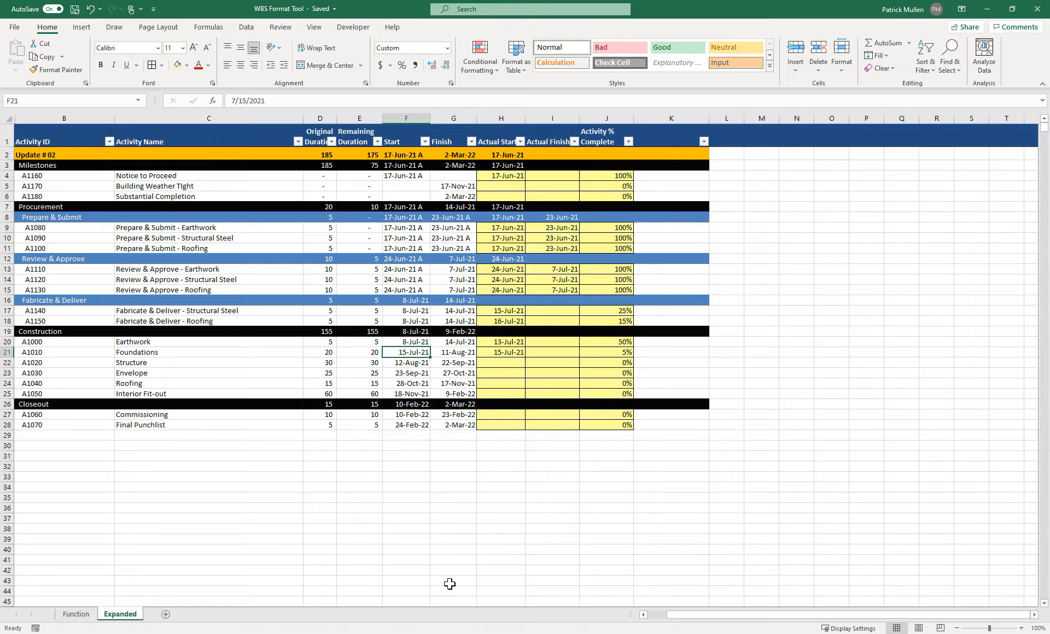
Switch to Primavera P6 and start an export of the open project in Spreadsheet - (XLSX) format.
key(alt+Tab)
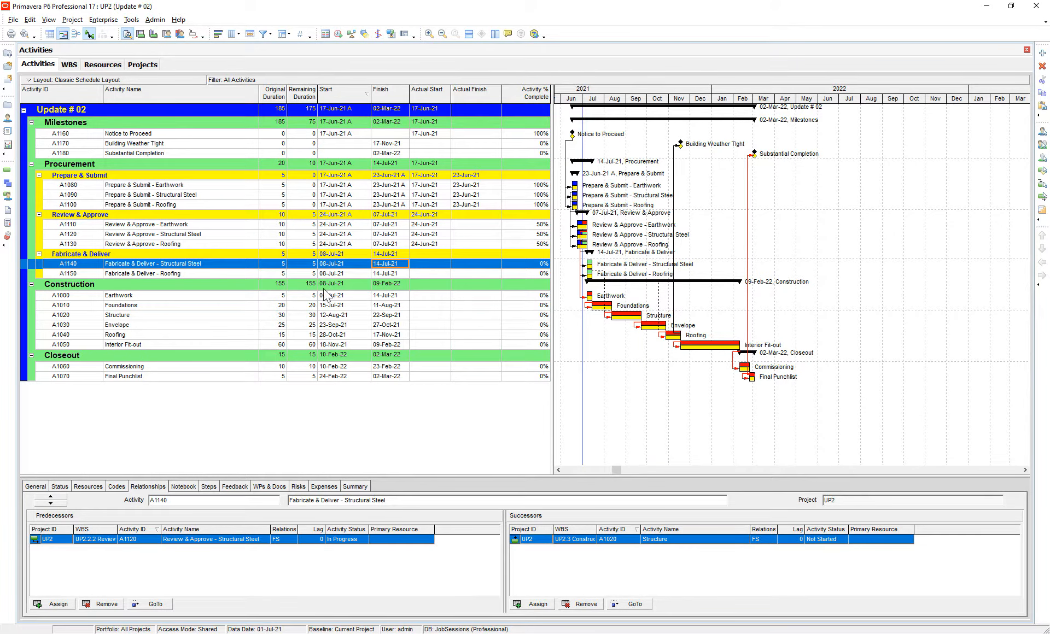
click(269, 215)
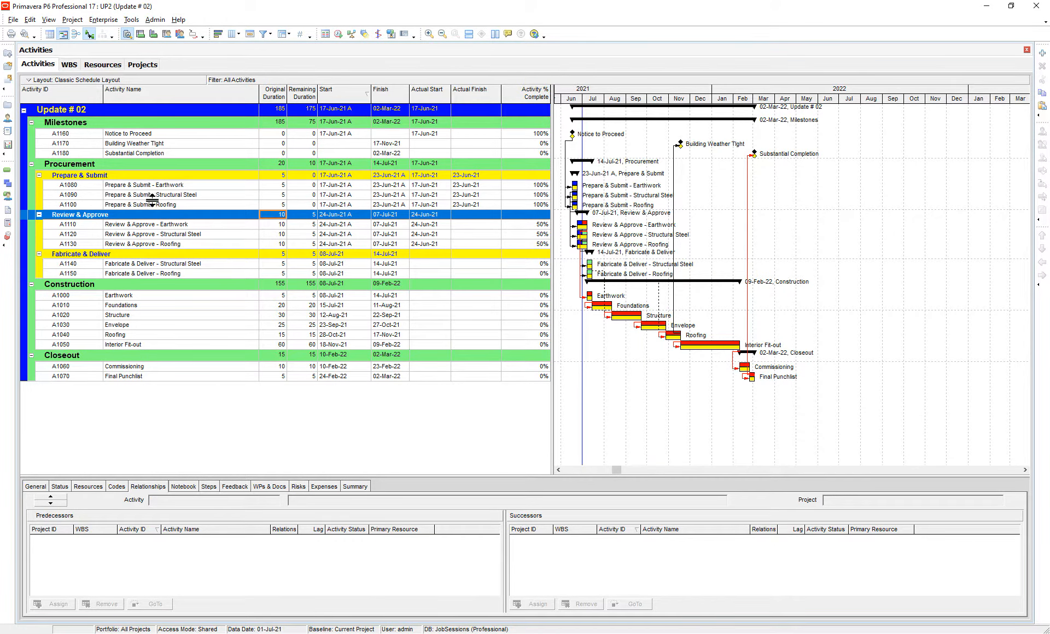
click(12, 22)
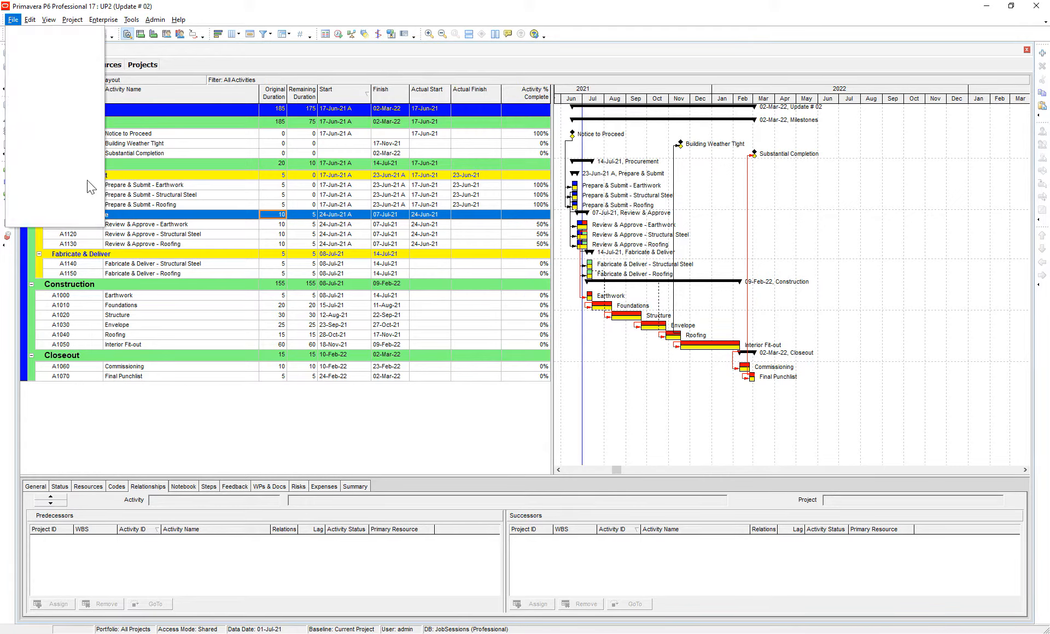
click(47, 135)
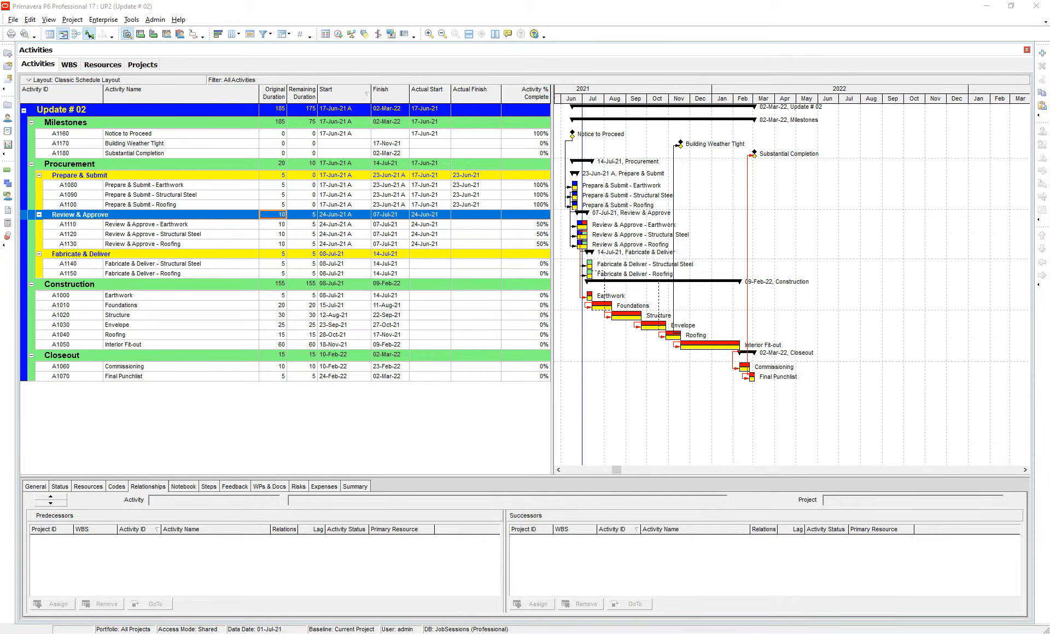
click(307, 254)
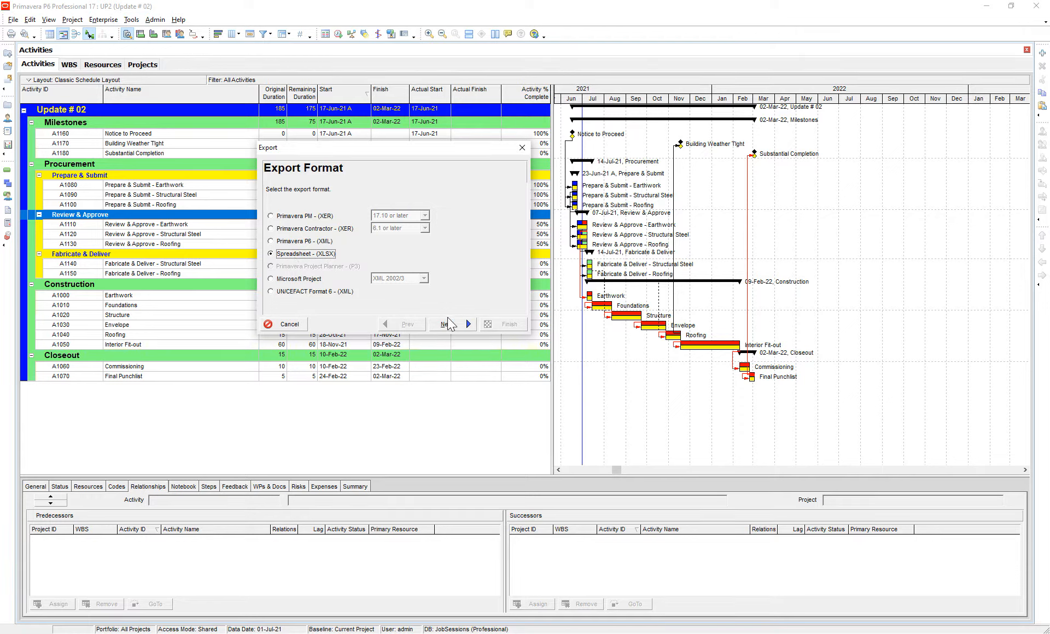
click(447, 320)
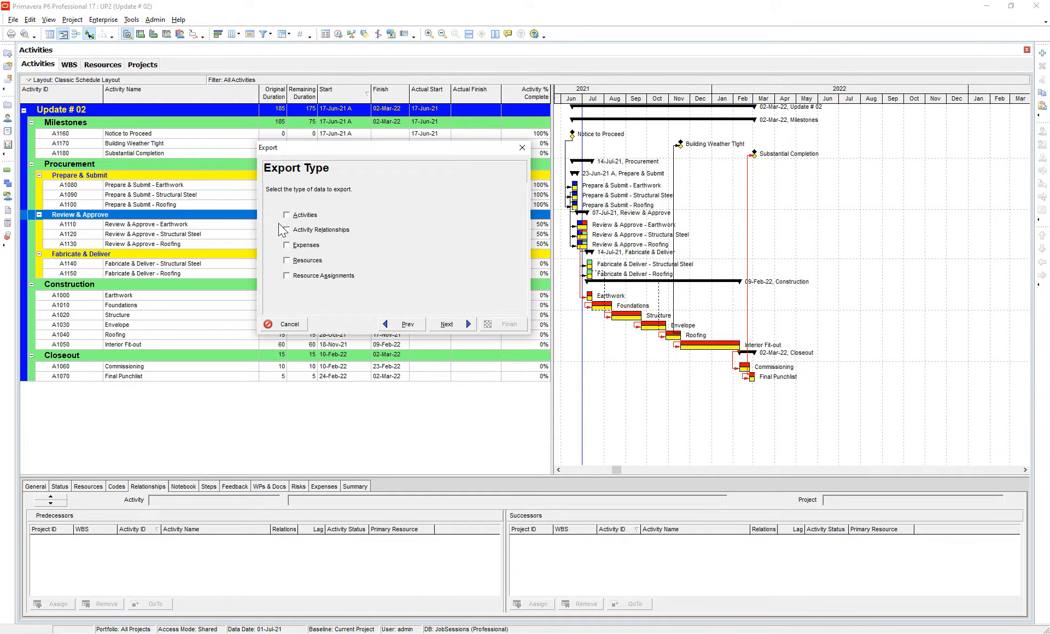
Choose Activities as the data to export from project UP2 and proceed to the template selection.
click(287, 216)
click(452, 326)
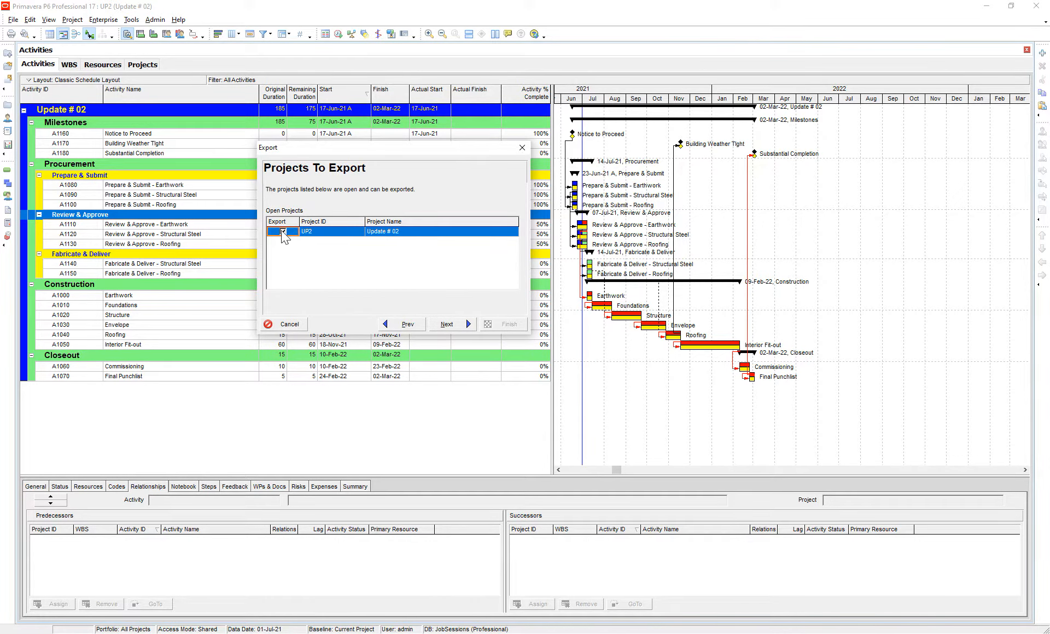
click(459, 325)
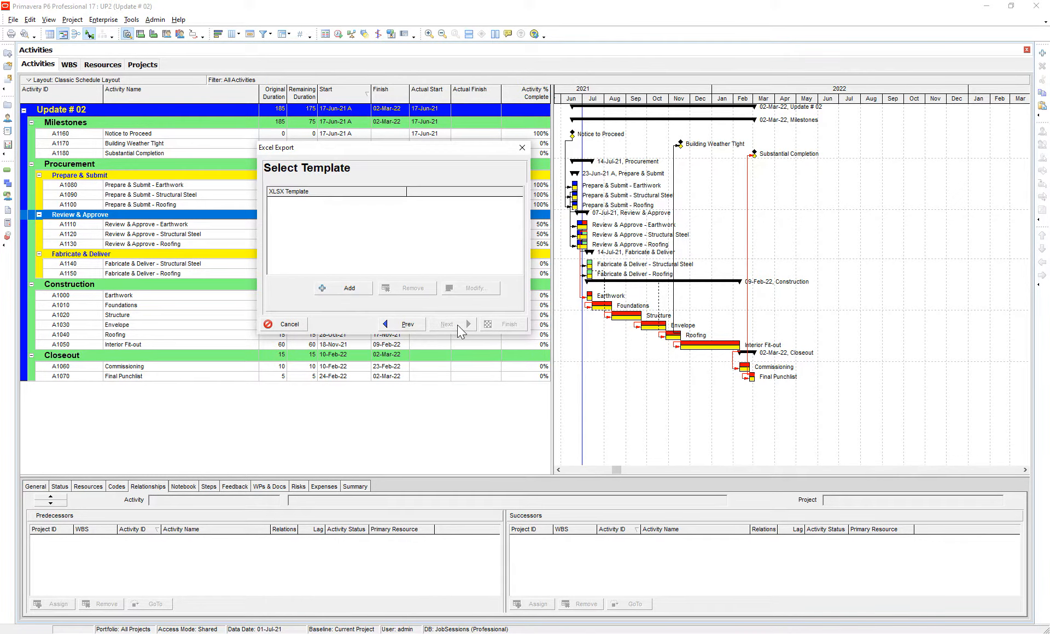
Add a new export template and remove Activity Name, Start, Finish and Resources from its selected columns.
click(350, 289)
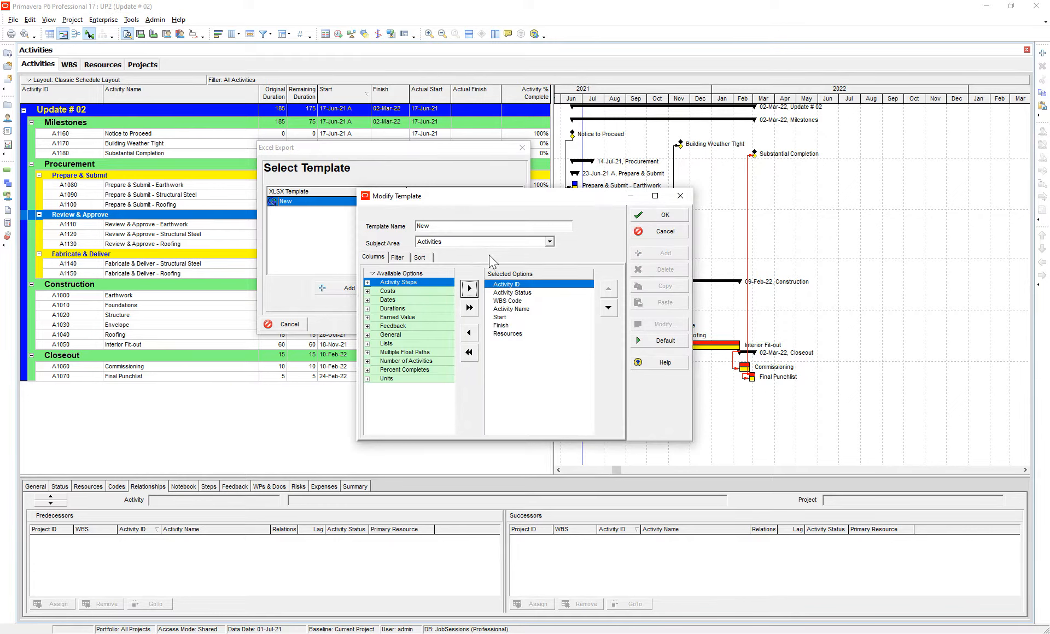
click(515, 291)
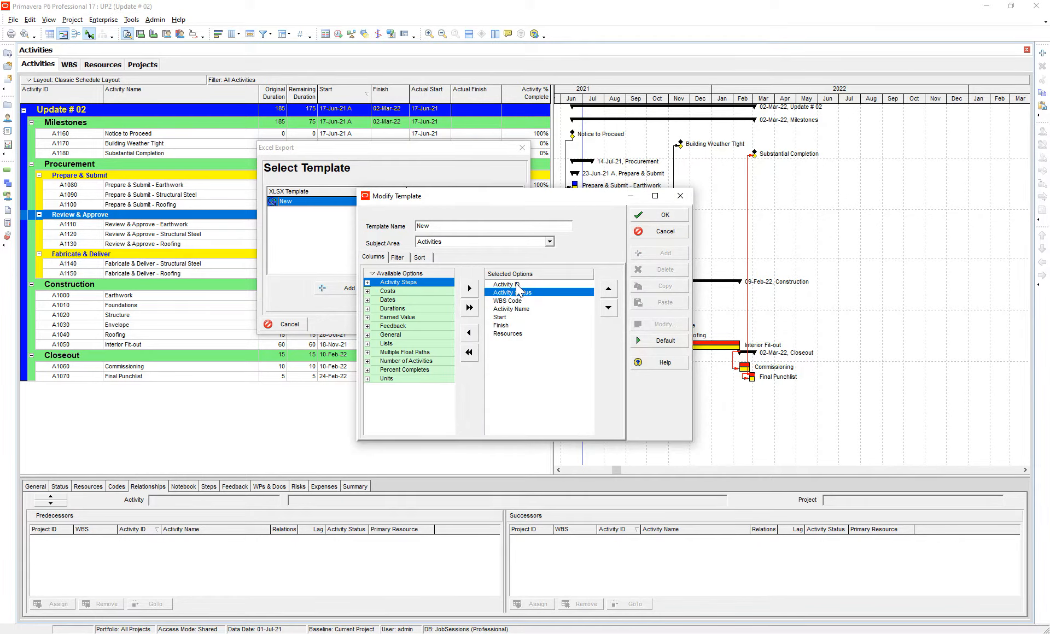
click(518, 310)
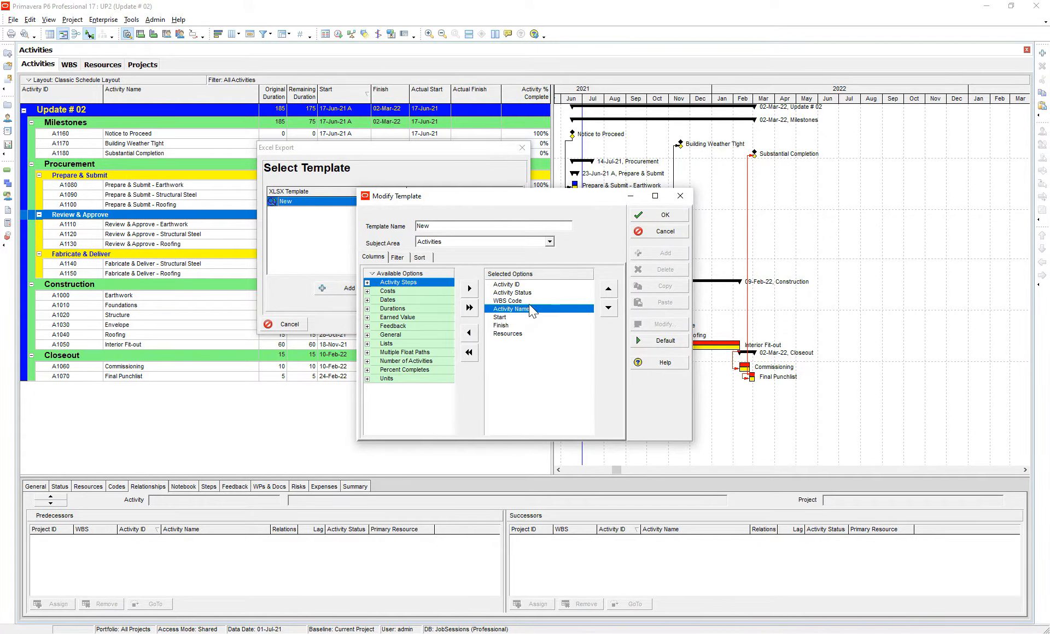
double_click(515, 310)
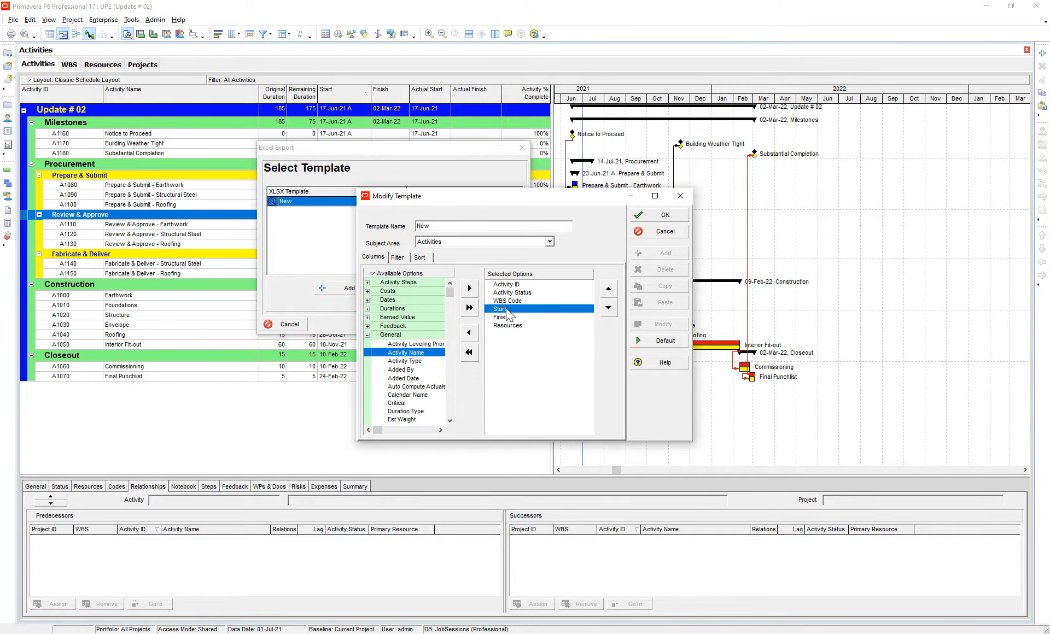
double_click(506, 309)
double_click(506, 309)
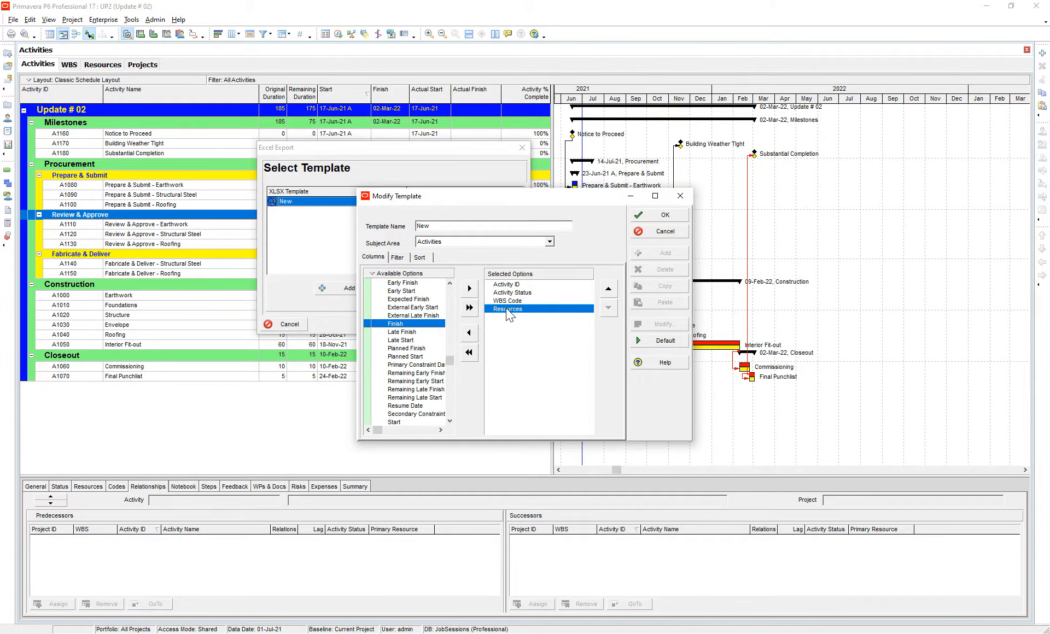
double_click(506, 309)
Add the Actual Start and Actual Finish date columns to the export template after WBS Code.
click(515, 293)
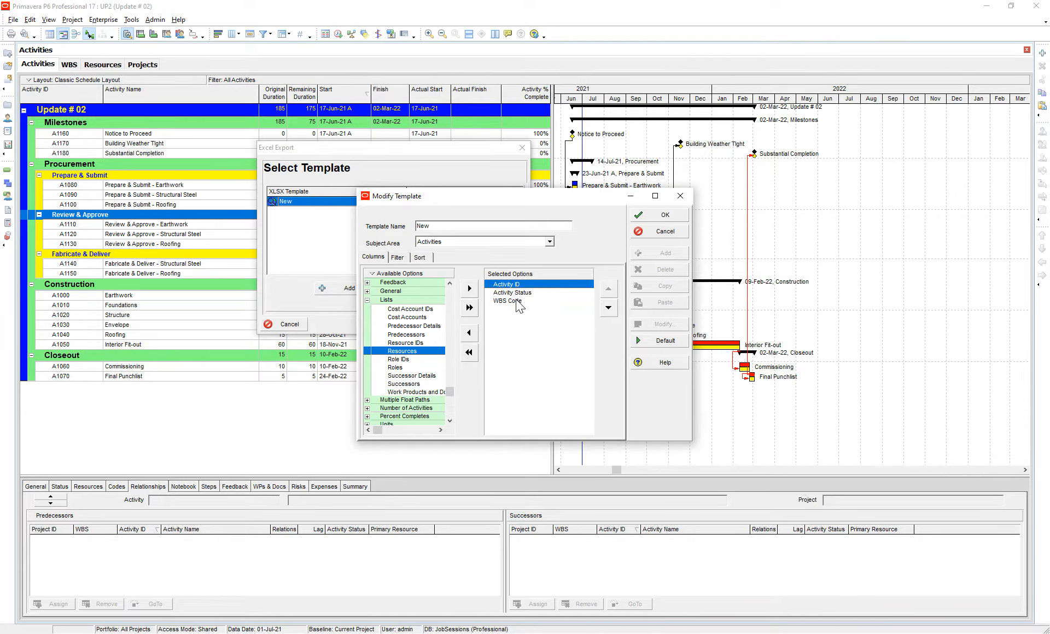
click(514, 302)
click(528, 293)
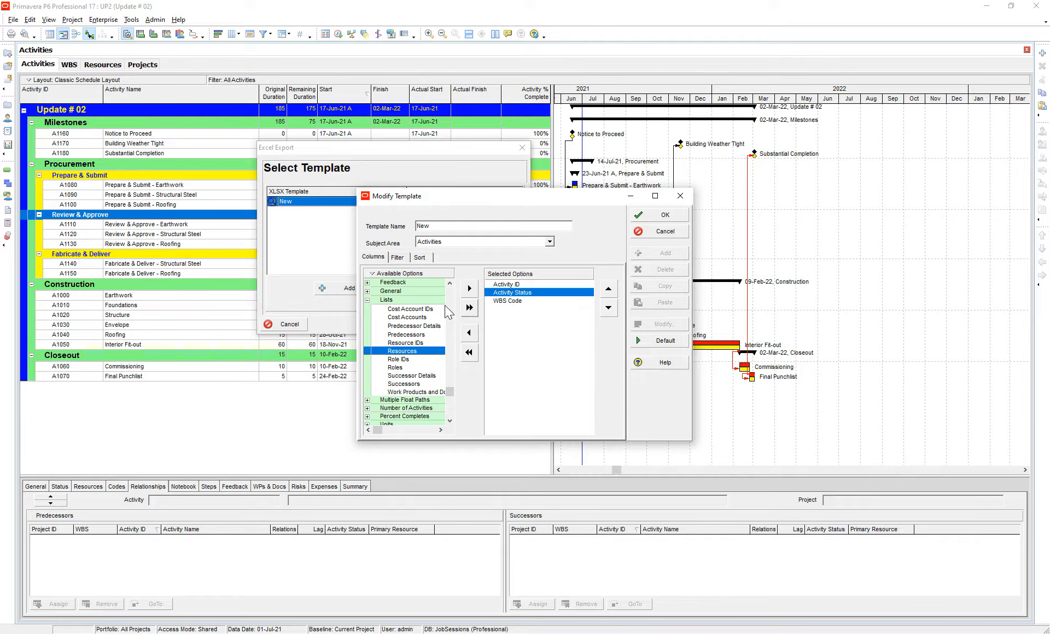
double_click(399, 299)
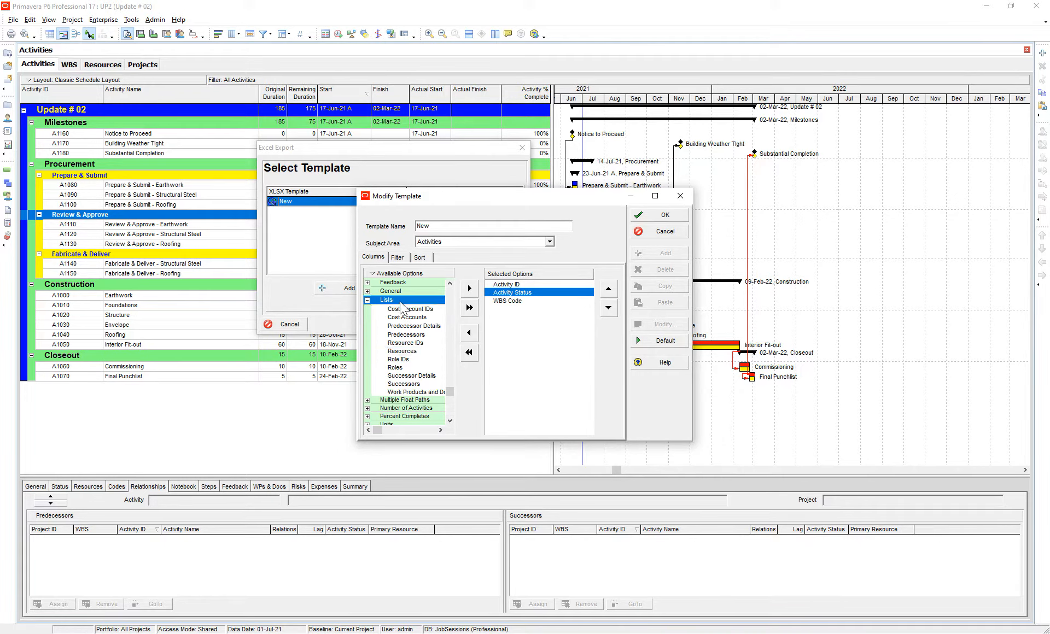
click(400, 300)
double_click(399, 300)
click(514, 301)
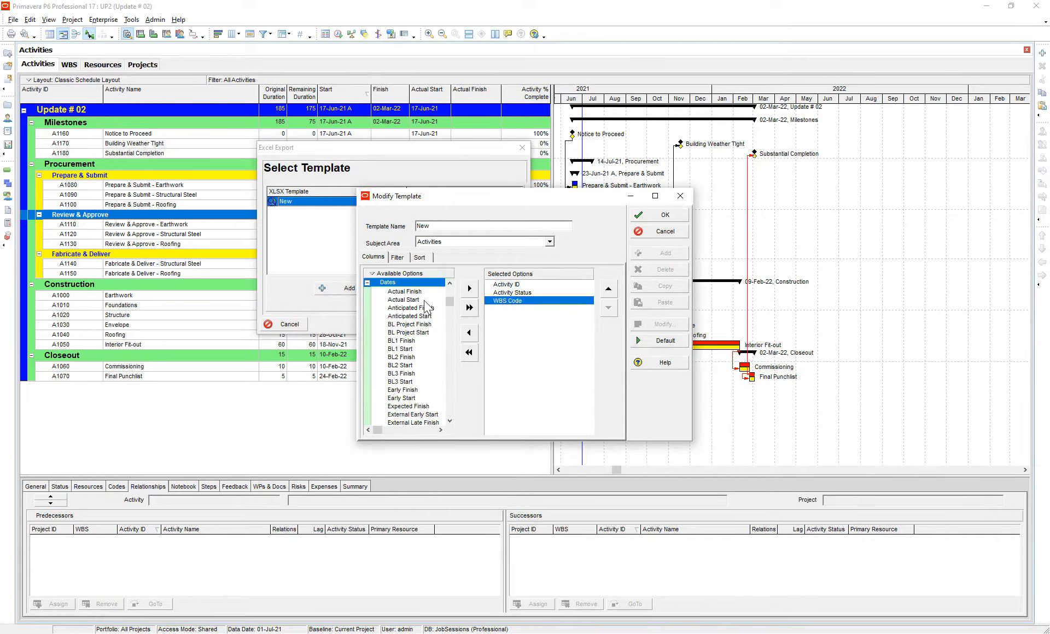
double_click(404, 300)
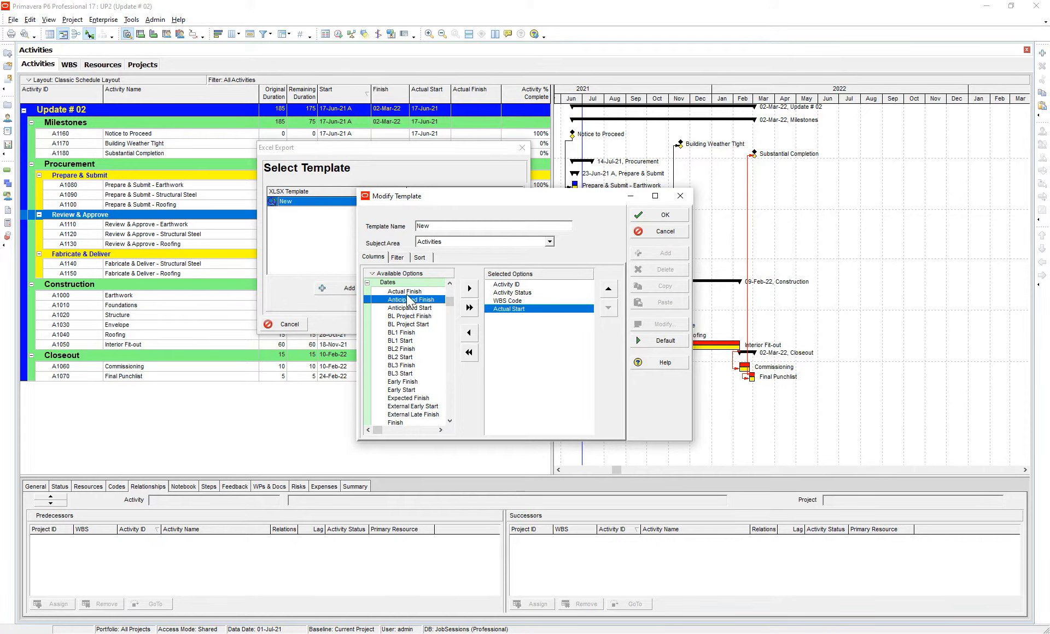
double_click(409, 292)
Add the Activity % Complete column from the Percent Completes group to the export template.
double_click(390, 282)
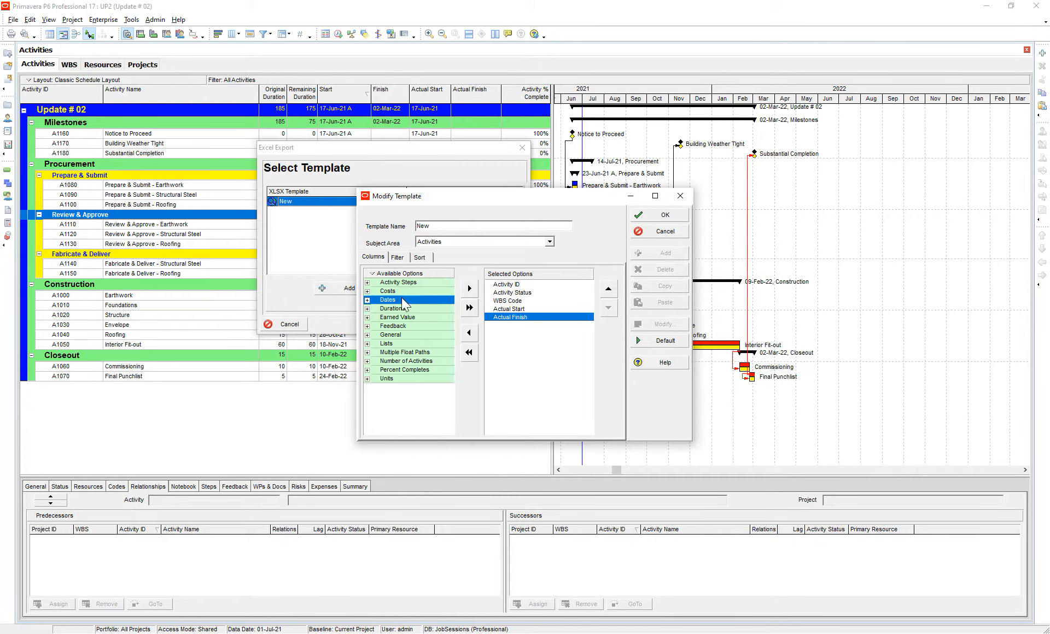
click(400, 371)
double_click(399, 373)
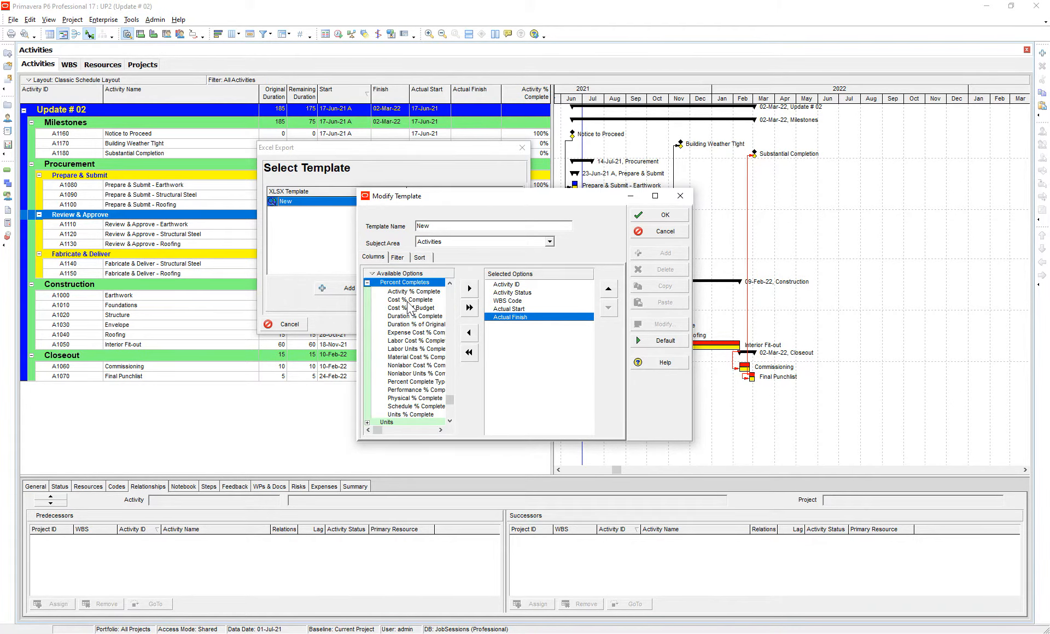
click(411, 300)
double_click(411, 299)
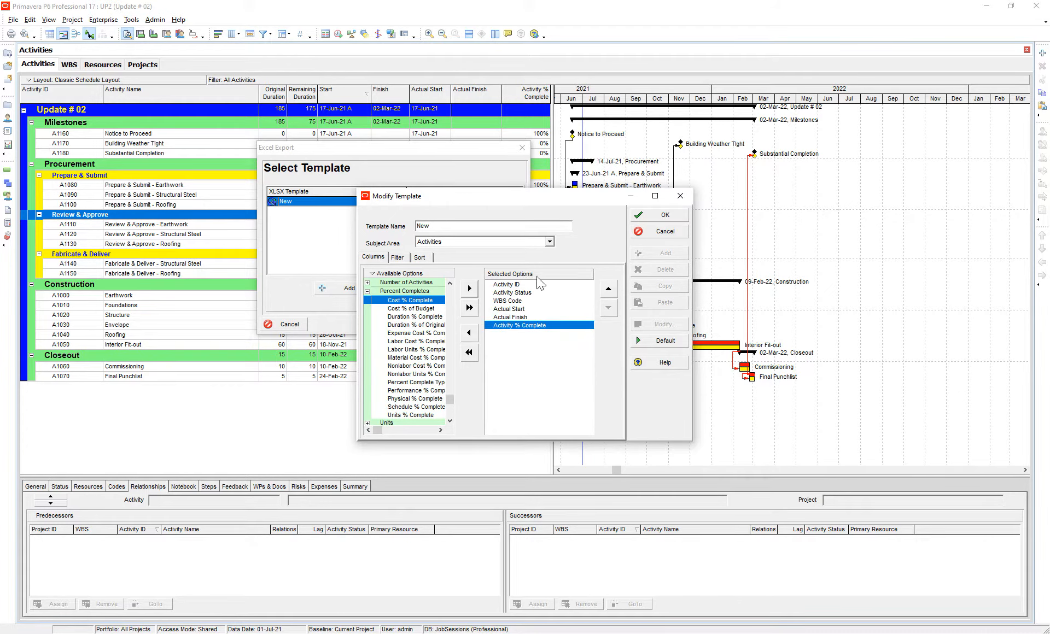
Accept the export template and set the export file to UP2-Activities in the OneDrive J&J Exports folder.
click(667, 215)
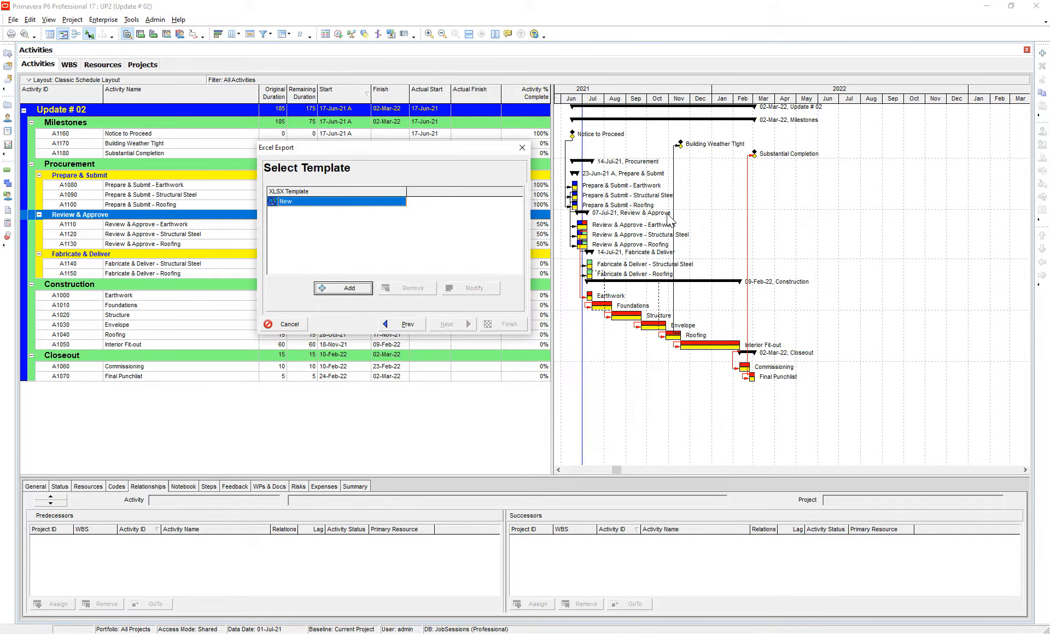
click(465, 325)
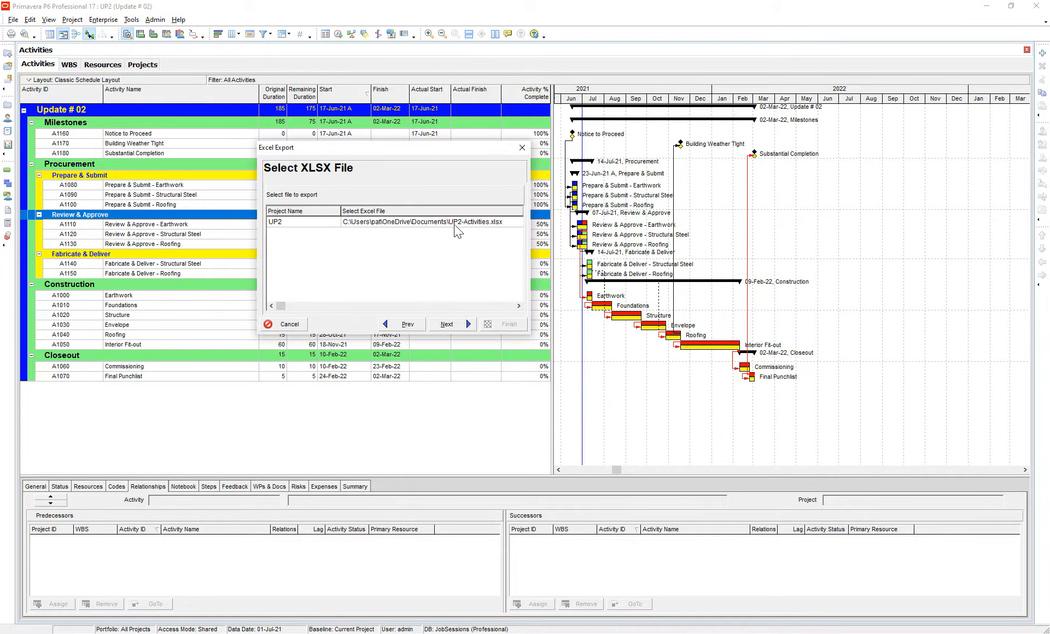
click(426, 222)
click(426, 222)
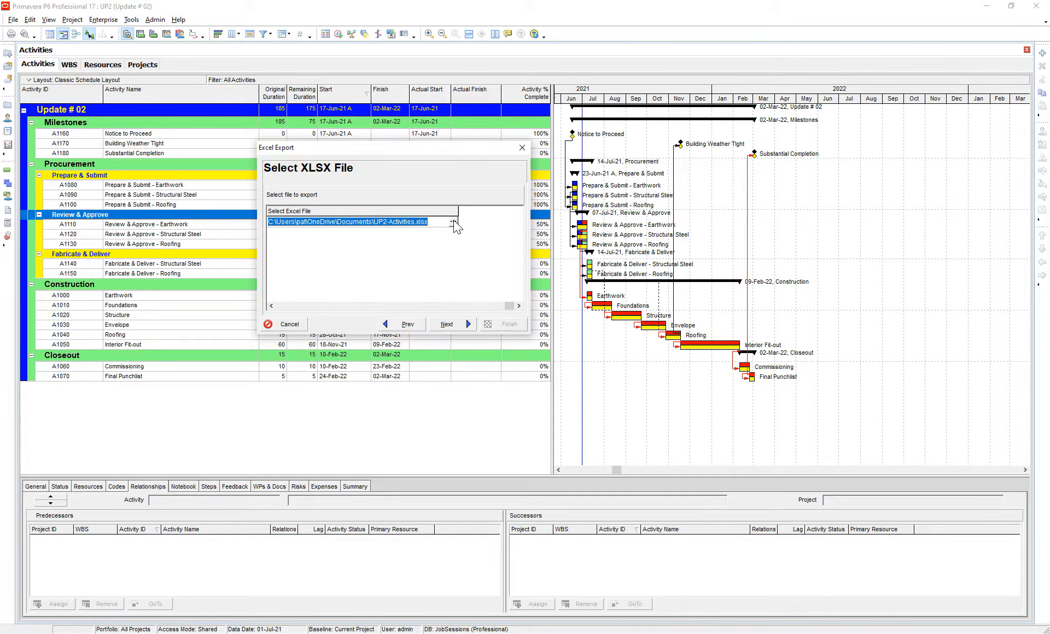
click(454, 222)
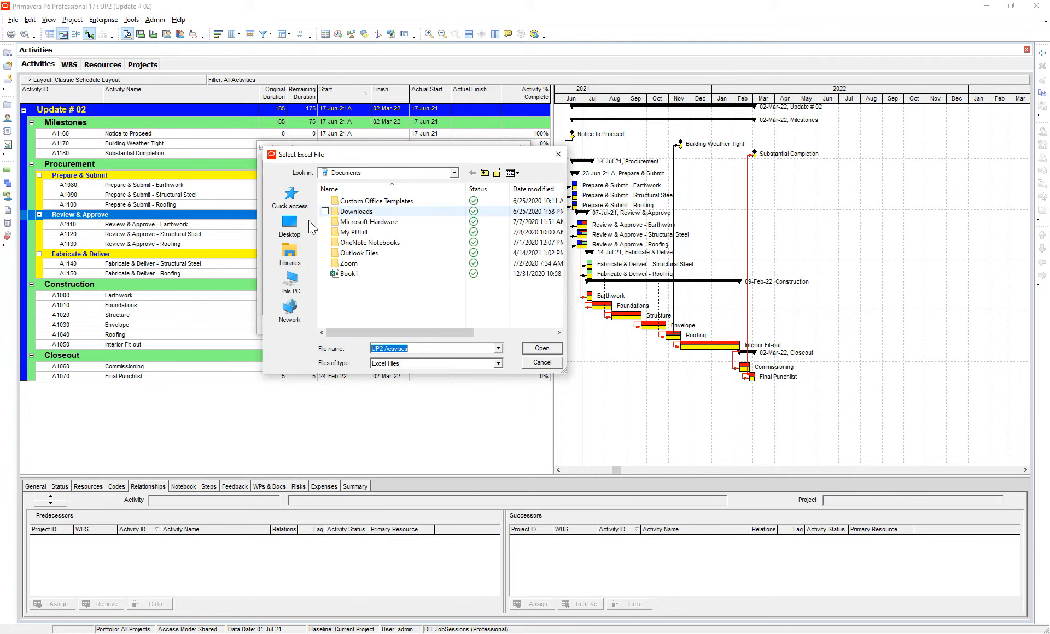
click(305, 230)
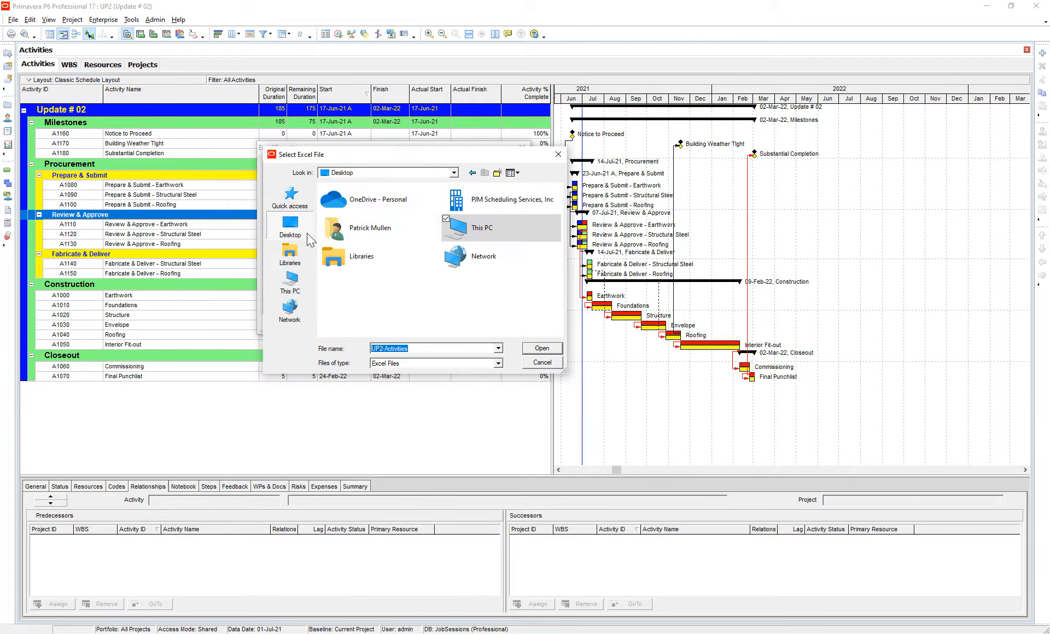
click(538, 349)
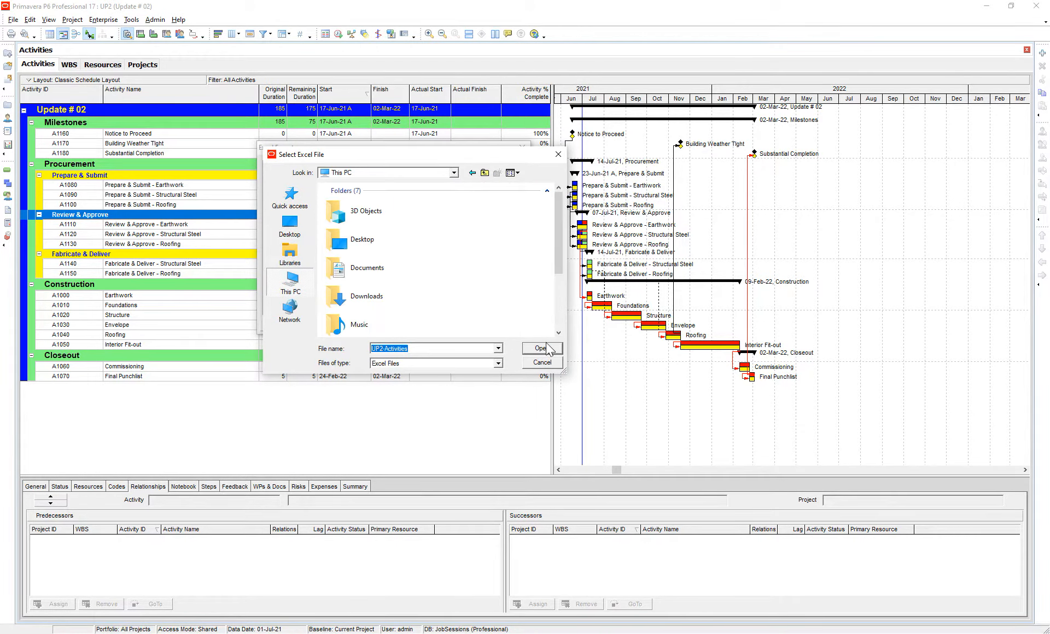
click(285, 227)
click(333, 199)
click(539, 348)
double_click(357, 242)
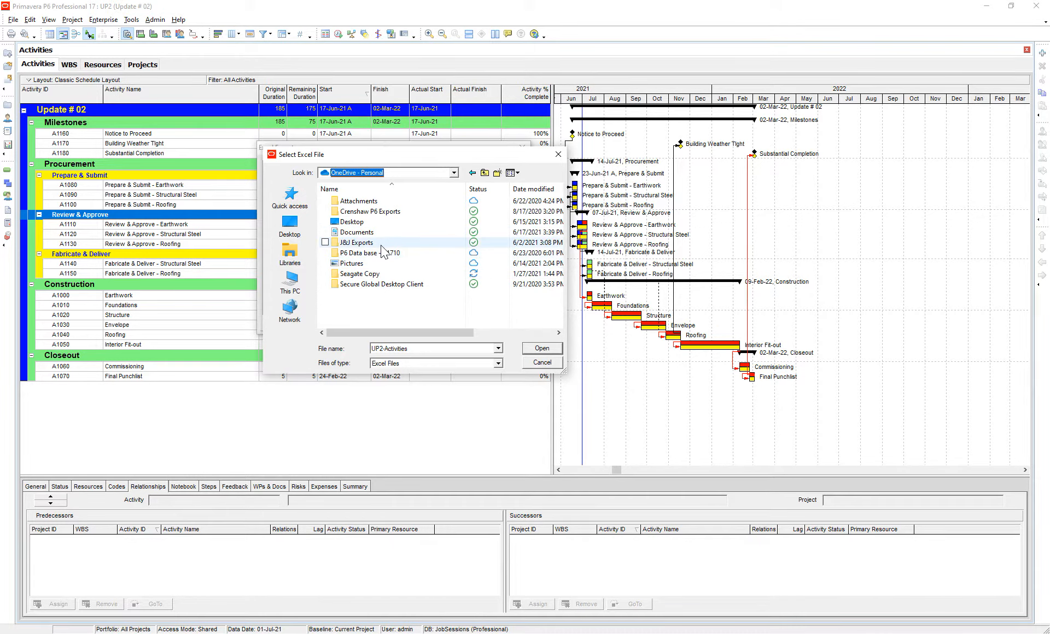
click(542, 348)
Proceed to the export summary and finish exporting the UP2 activities to the Excel file.
click(470, 325)
click(512, 325)
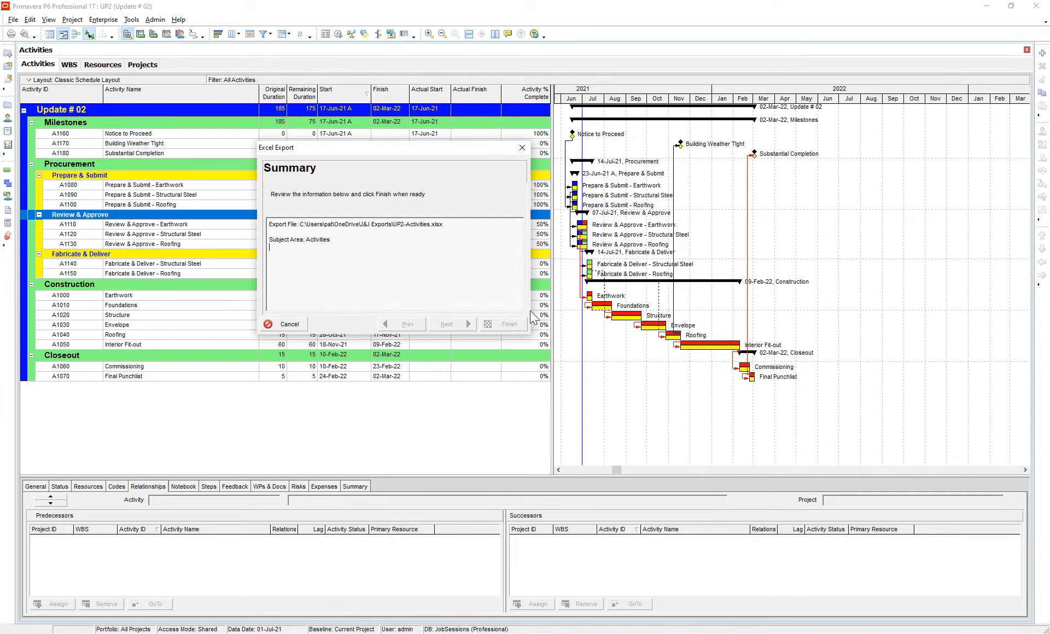
click(497, 324)
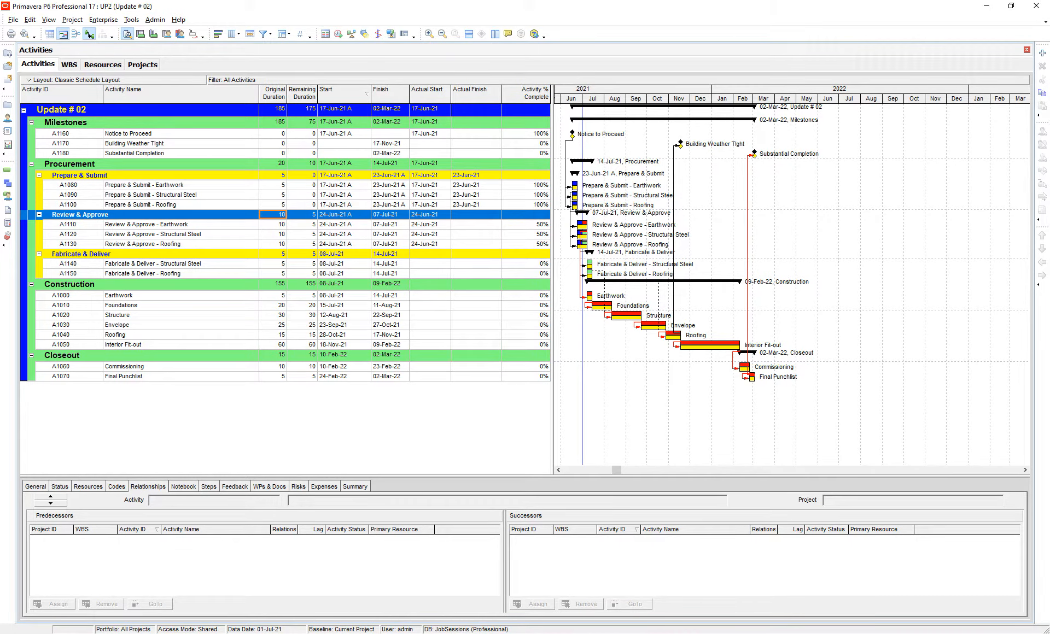
Open the exported UP2-Activities workbook from the J&J Exports folder in the personal OneDrive.
mouse_move(169, 585)
click(322, 601)
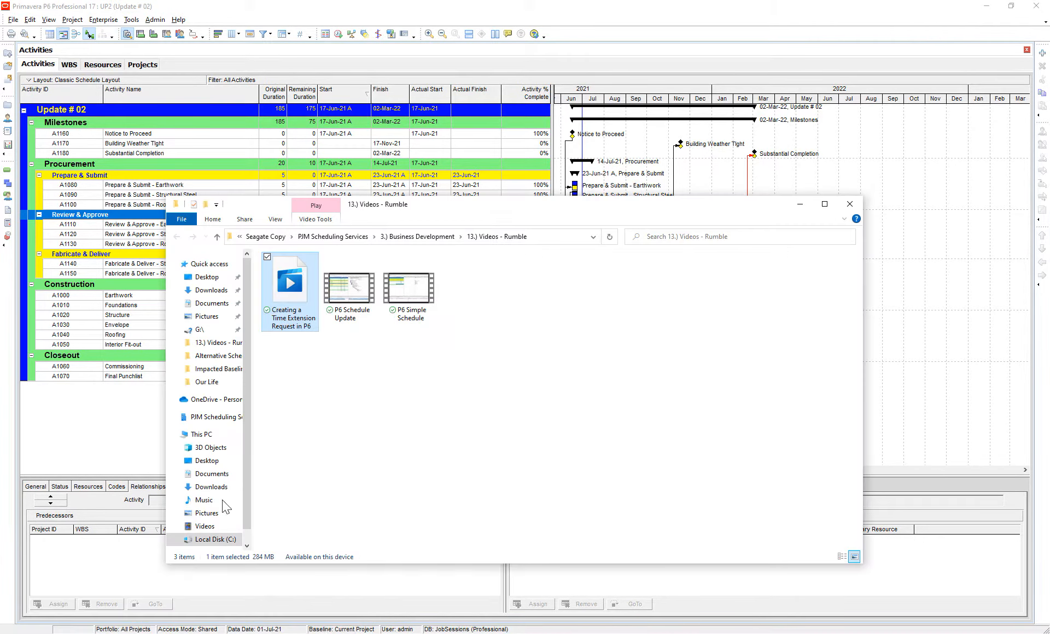
click(206, 277)
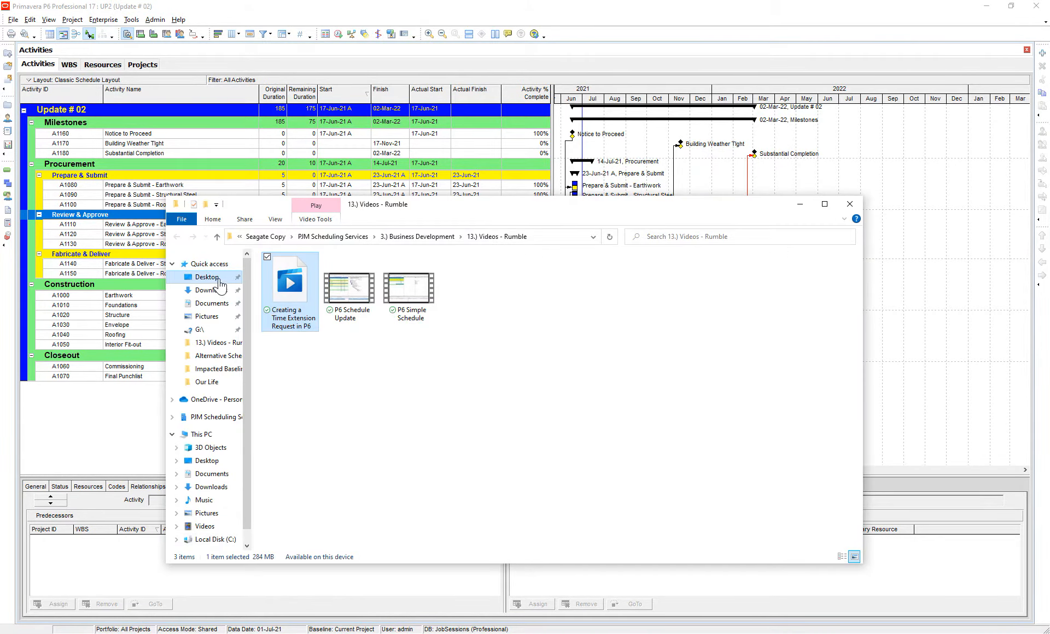
click(211, 400)
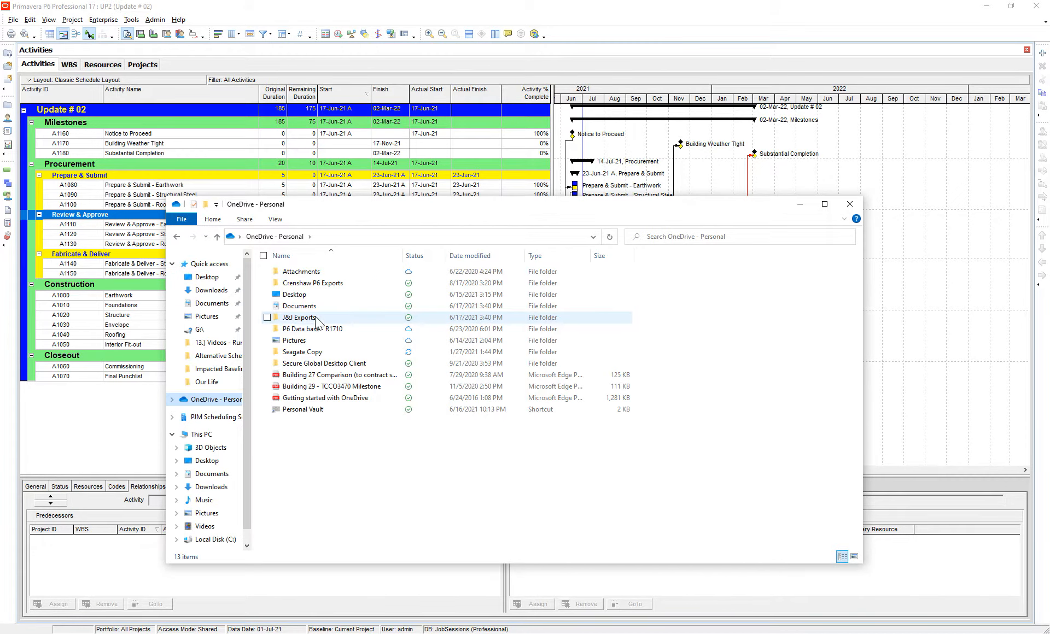
double_click(302, 318)
click(315, 272)
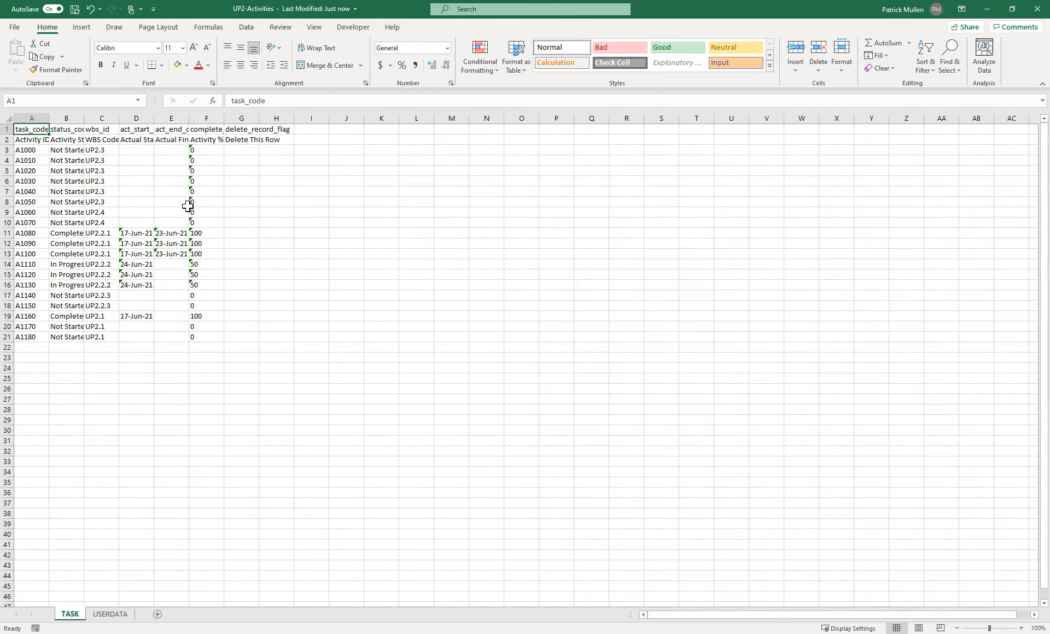
Widen the Activity ID column and fit columns B through F of the TASK sheet to their contents.
click(186, 204)
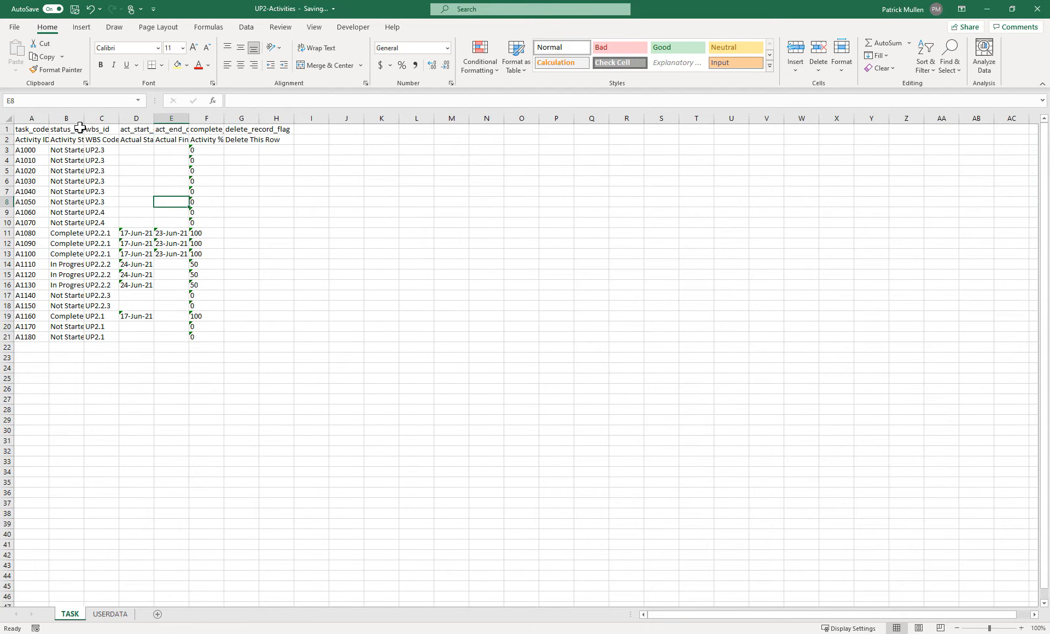
drag(52, 118, 141, 118)
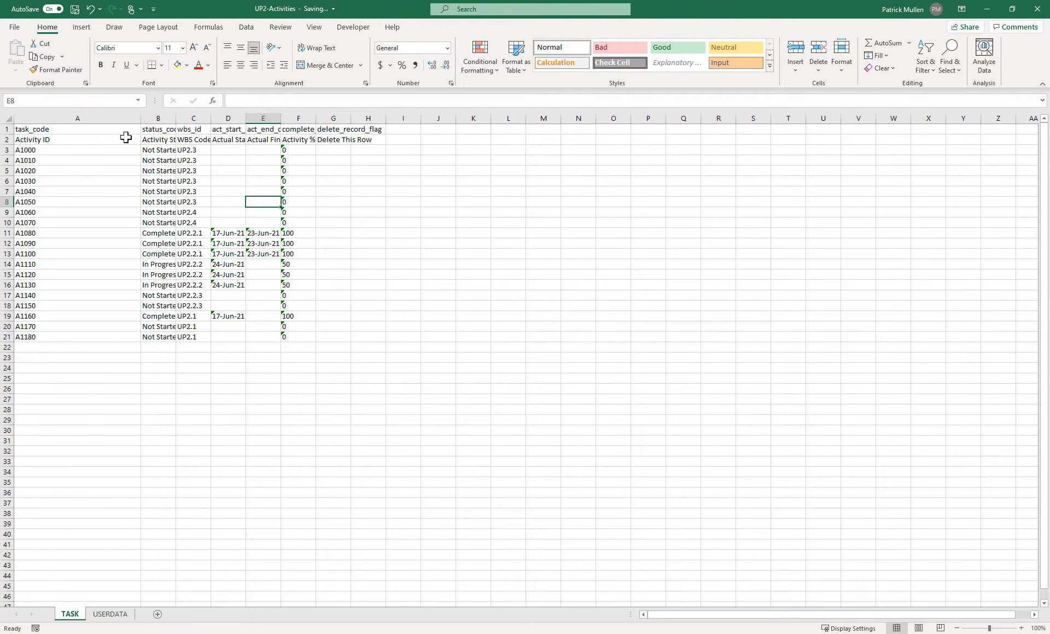
drag(45, 150, 41, 336)
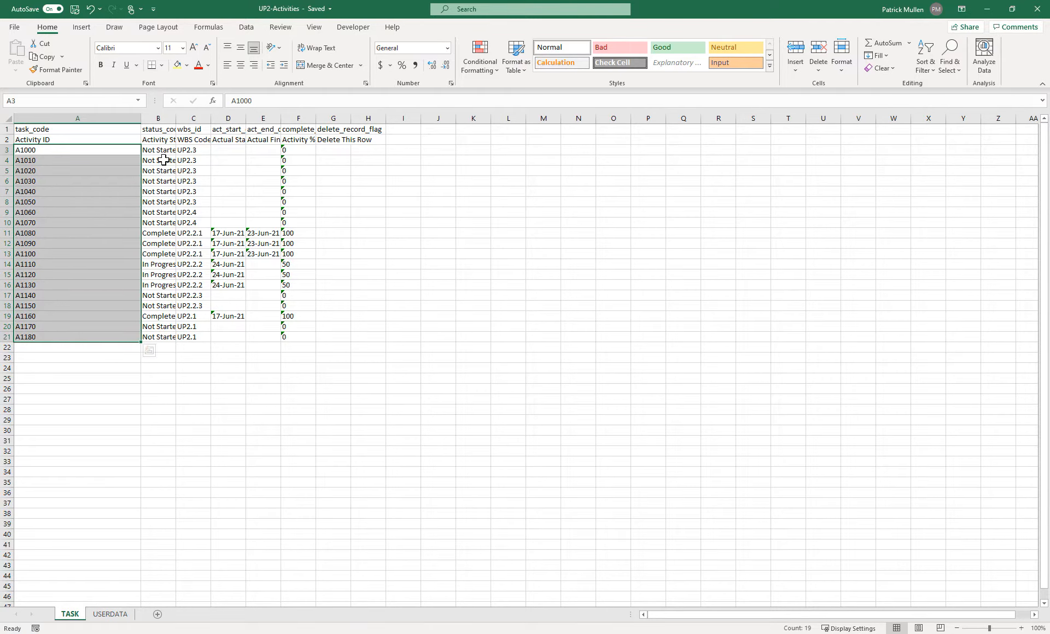
double_click(176, 118)
double_click(230, 117)
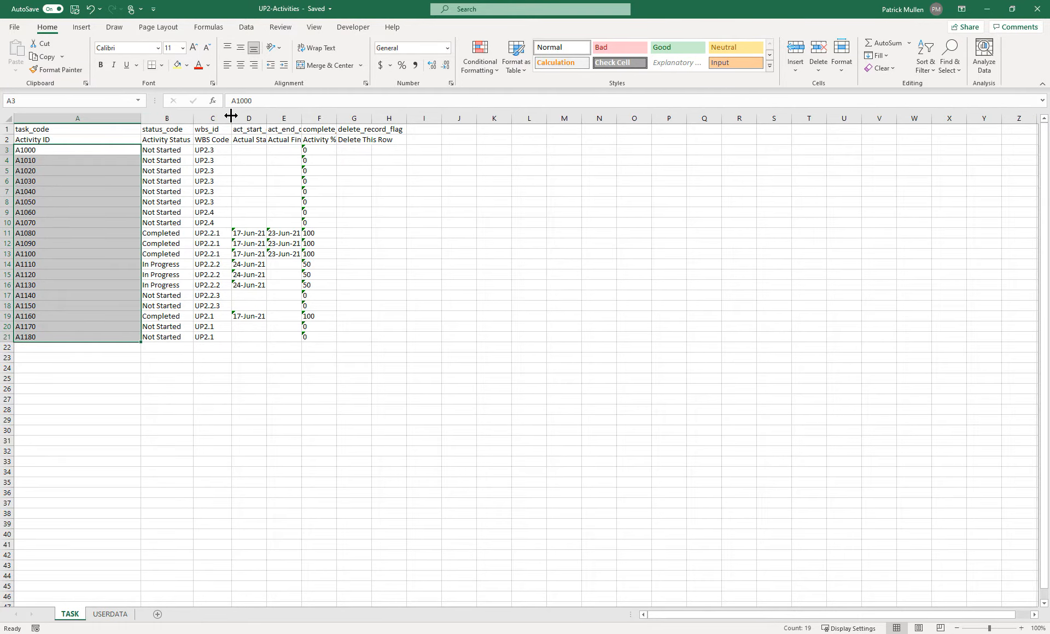
double_click(266, 118)
double_click(319, 118)
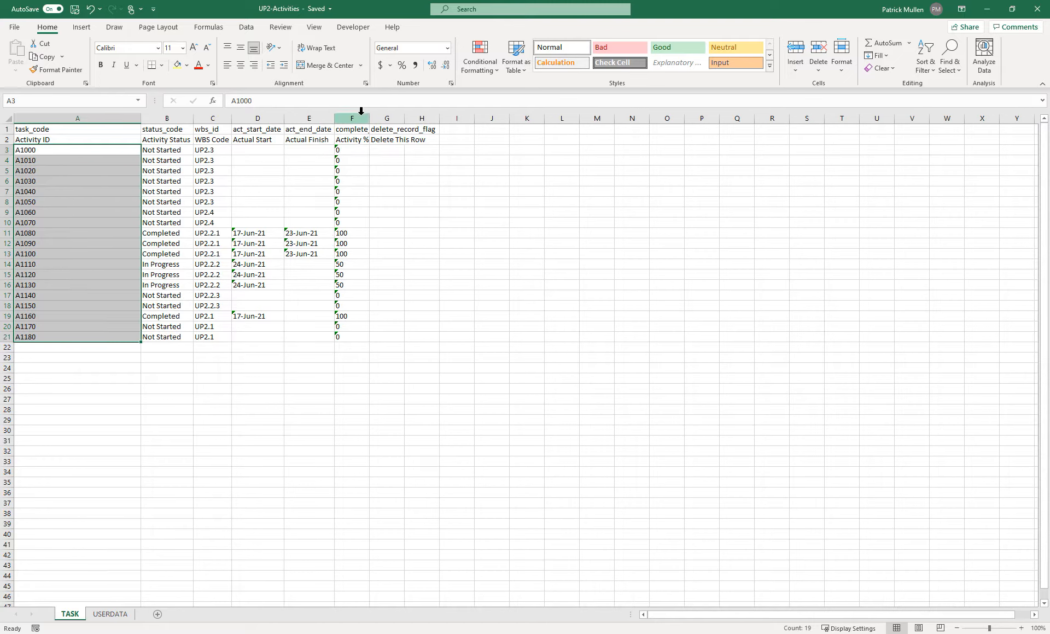
double_click(369, 118)
click(459, 192)
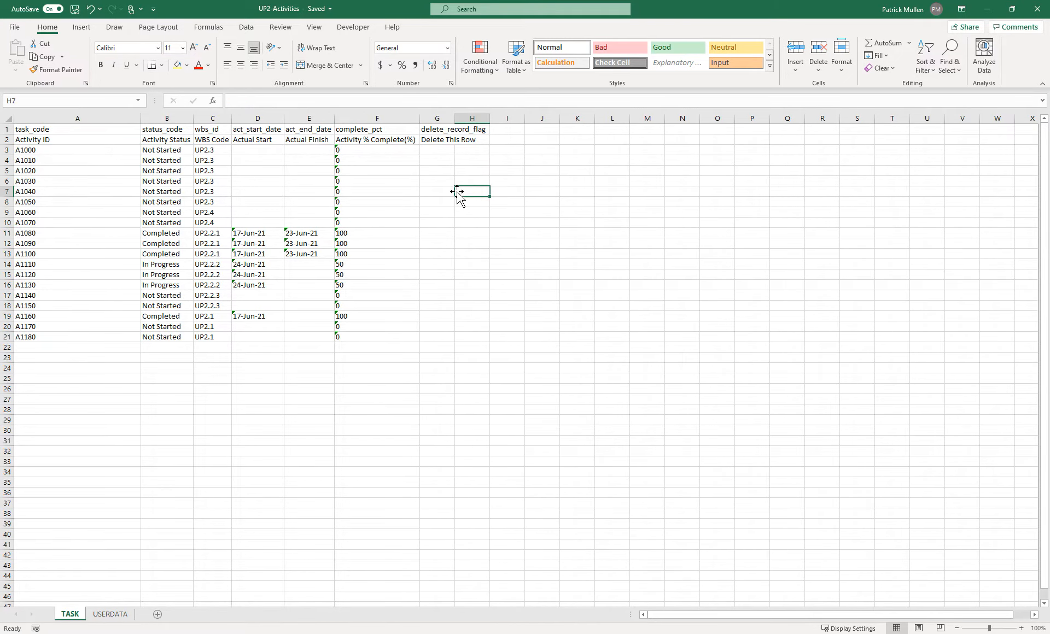
Examine the activity rows and the two header rows of the TASK sheet, and look at the USERDATA sheet.
drag(7, 150, 11, 331)
drag(7, 129, 7, 140)
click(109, 615)
click(72, 616)
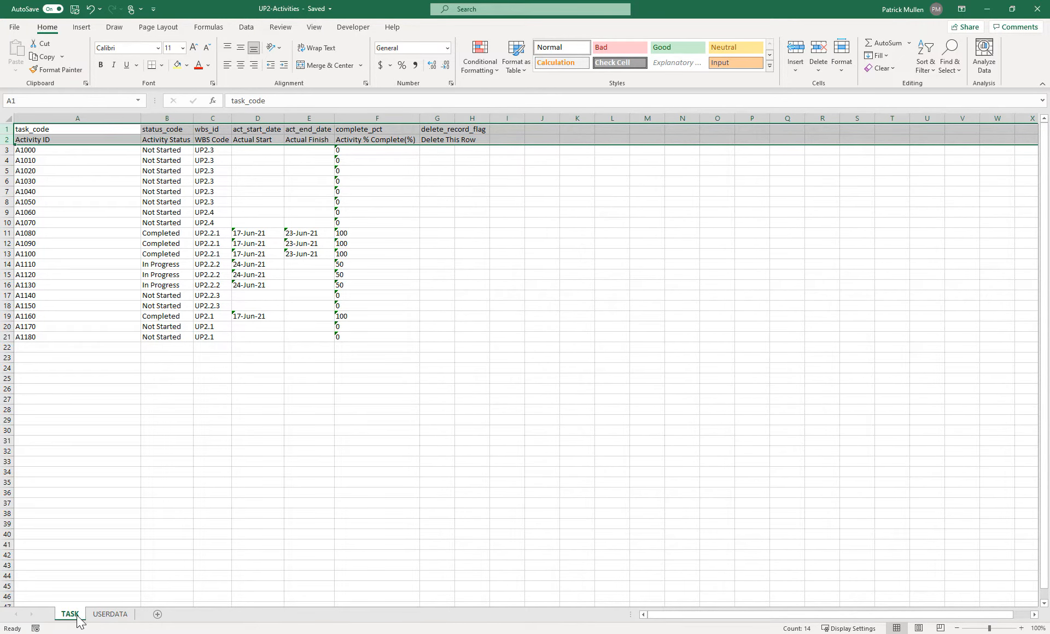
click(104, 617)
click(71, 615)
drag(33, 131, 449, 135)
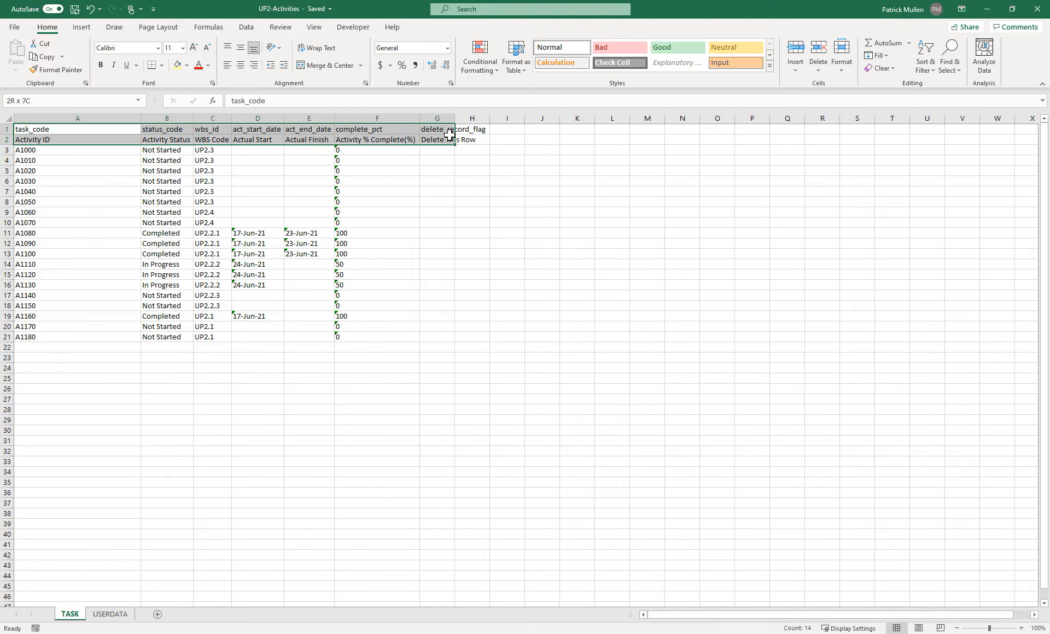
drag(448, 135, 448, 135)
Delete rows 4 to 21 of the TASK sheet, leaving only activity A1000 under the headers.
drag(8, 151, 8, 348)
click(82, 271)
drag(8, 160, 8, 336)
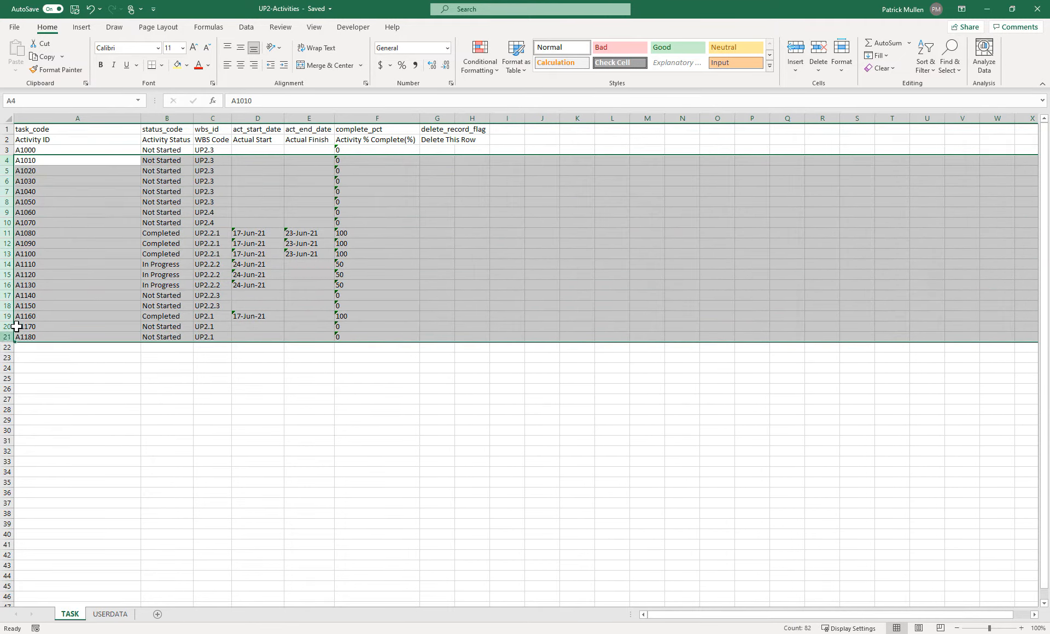
right_click(73, 251)
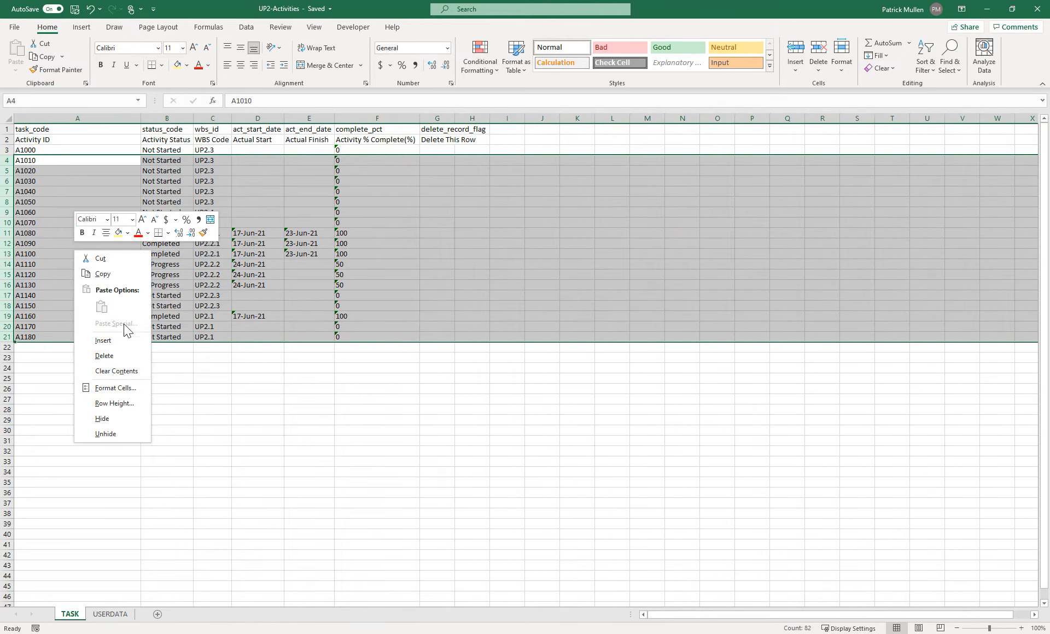
click(114, 355)
click(131, 234)
click(41, 147)
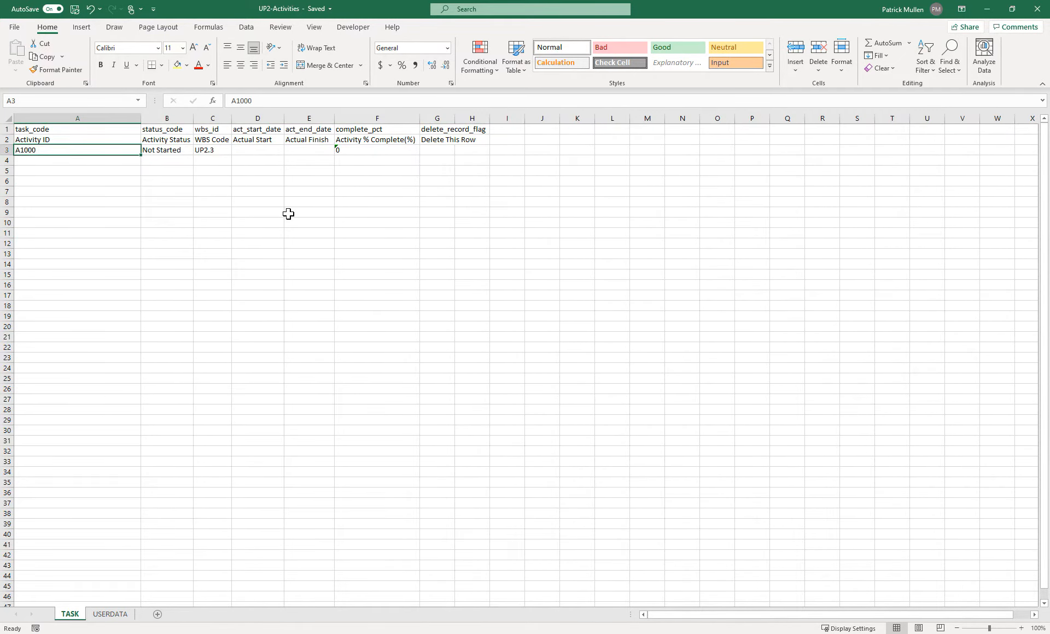
Delete the Activity Status column from the TASK sheet.
click(161, 140)
click(165, 118)
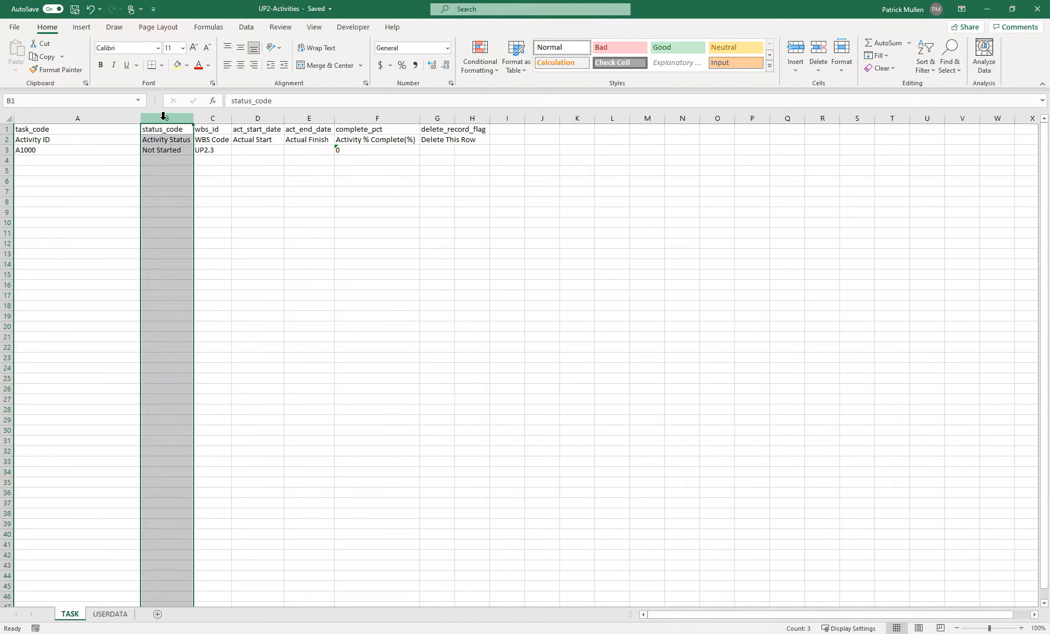
right_click(164, 119)
click(207, 225)
click(219, 262)
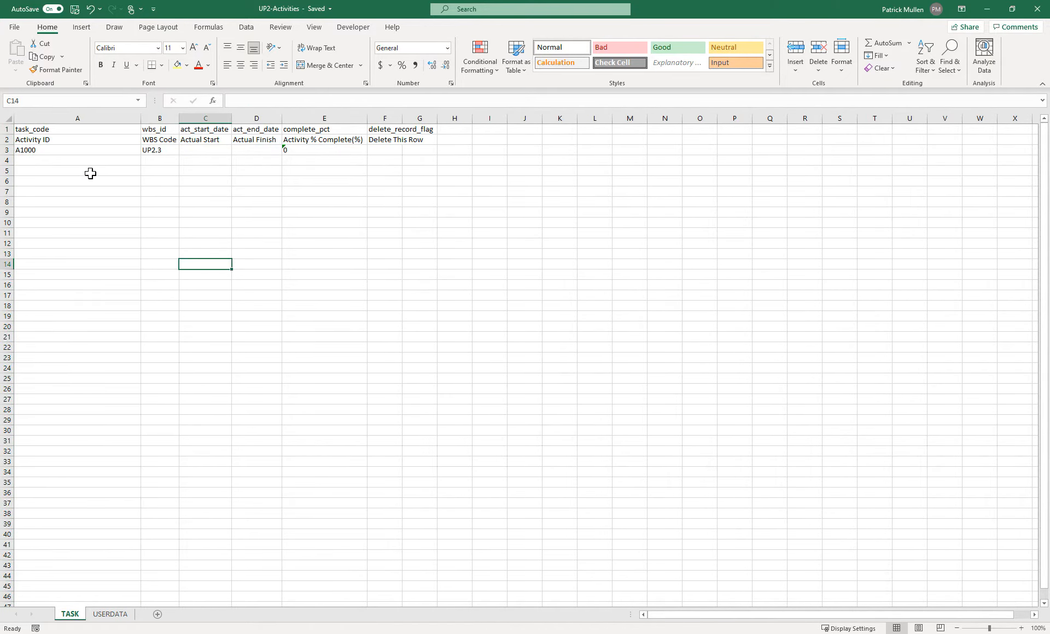
Compare the remaining TASK headers and import row with the activity update data in the WBS Format Tool workbook.
click(48, 140)
click(157, 140)
click(211, 140)
click(254, 140)
click(330, 140)
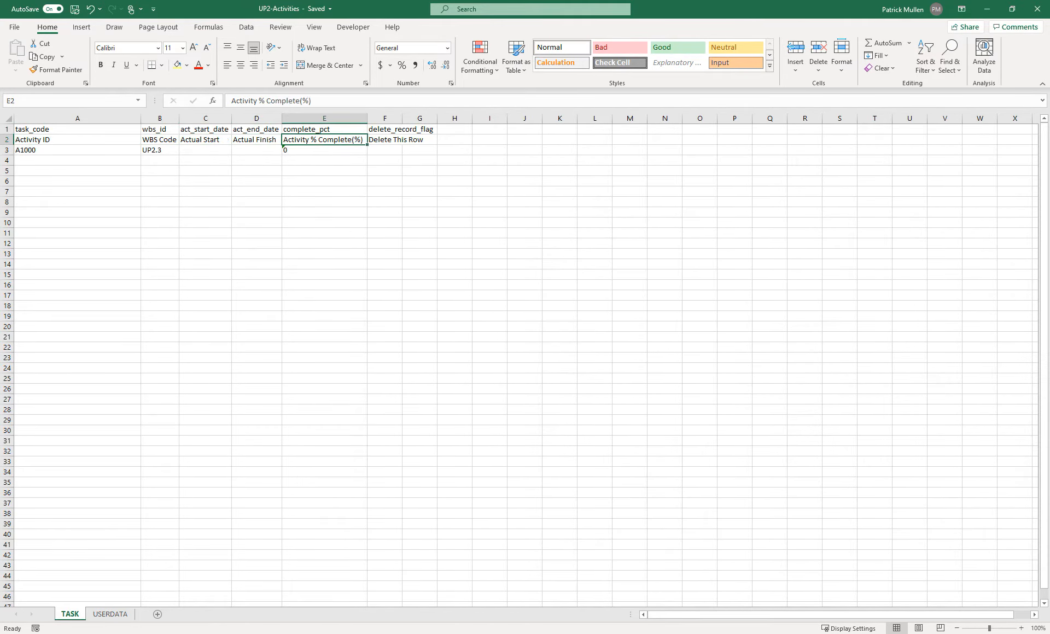
mouse_move(441, 633)
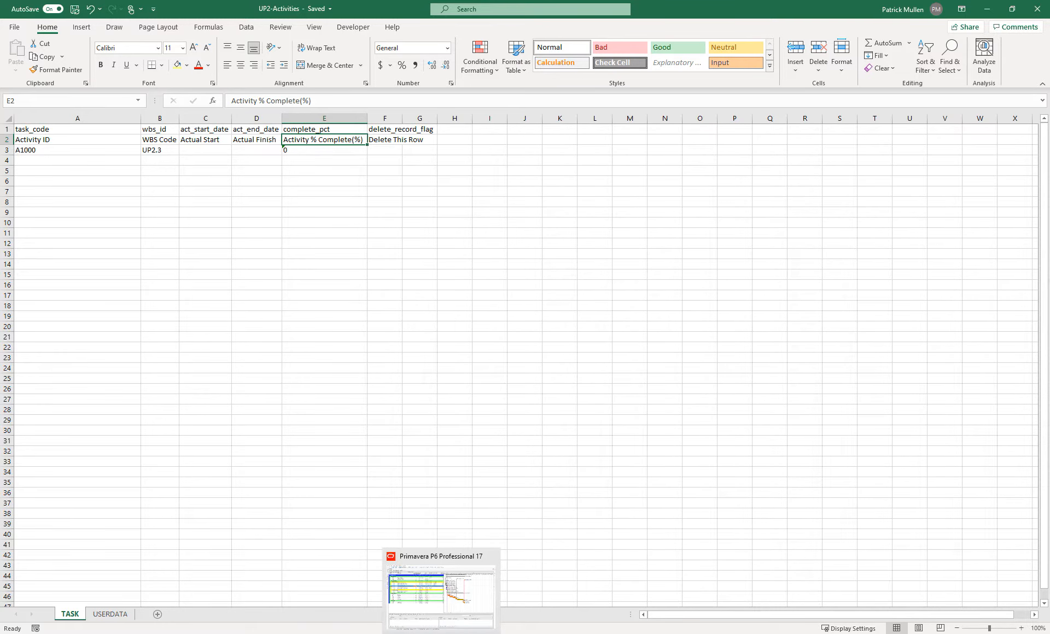
mouse_move(392, 633)
click(328, 599)
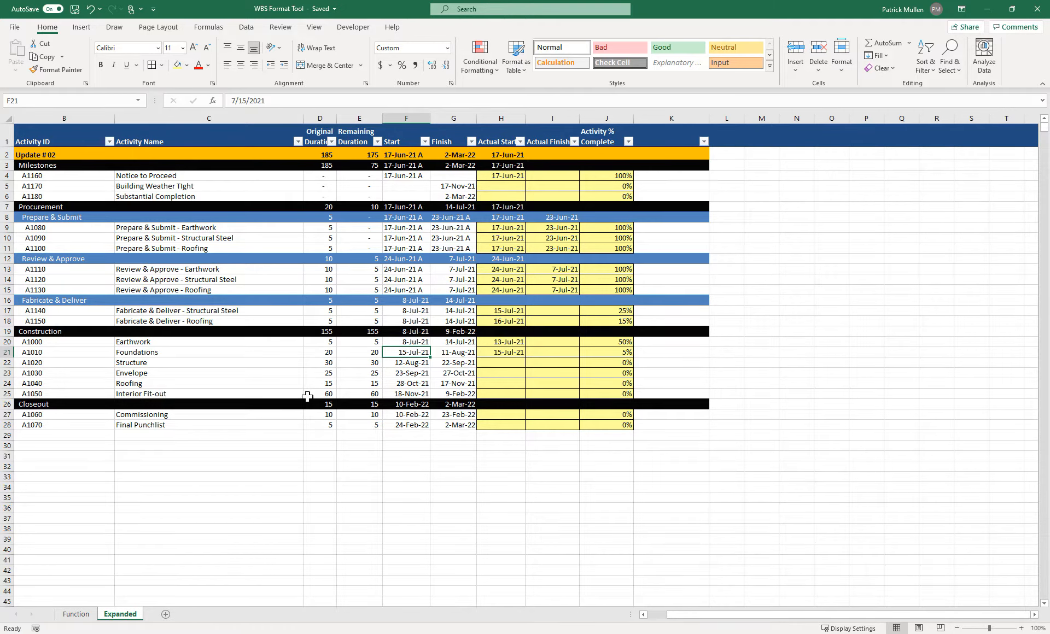
mouse_move(76, 176)
mouse_down()
mouse_move(77, 188)
mouse_move(547, 240)
mouse_move(604, 426)
mouse_up()
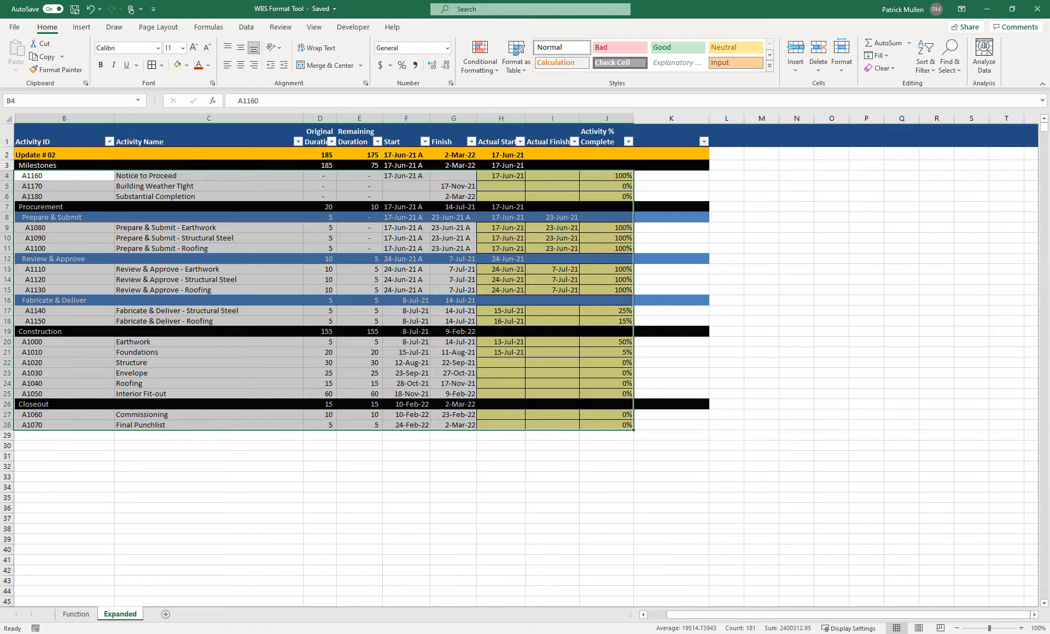
click(386, 633)
click(430, 592)
drag(62, 148, 380, 151)
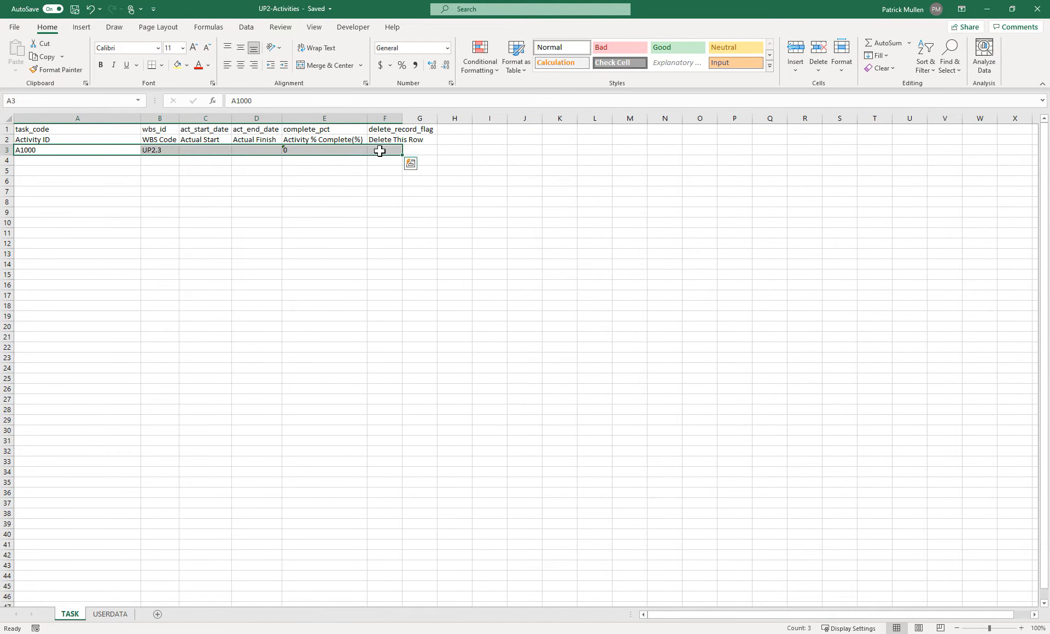
In the WBS Format Tool workbook, copy the entire Expanded sheet and paste it over itself as values.
click(387, 633)
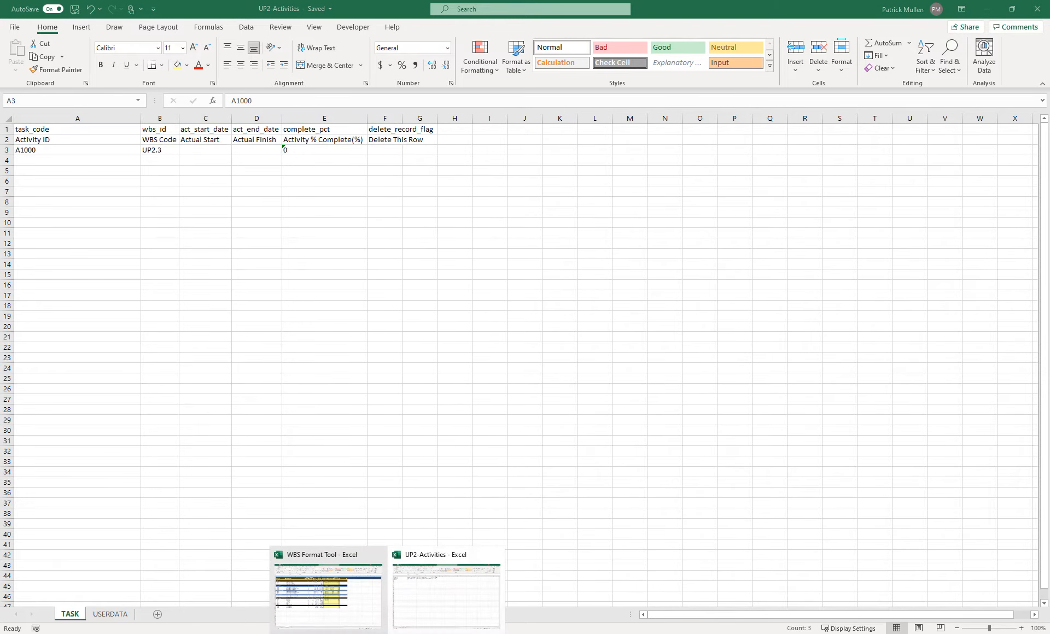
click(357, 611)
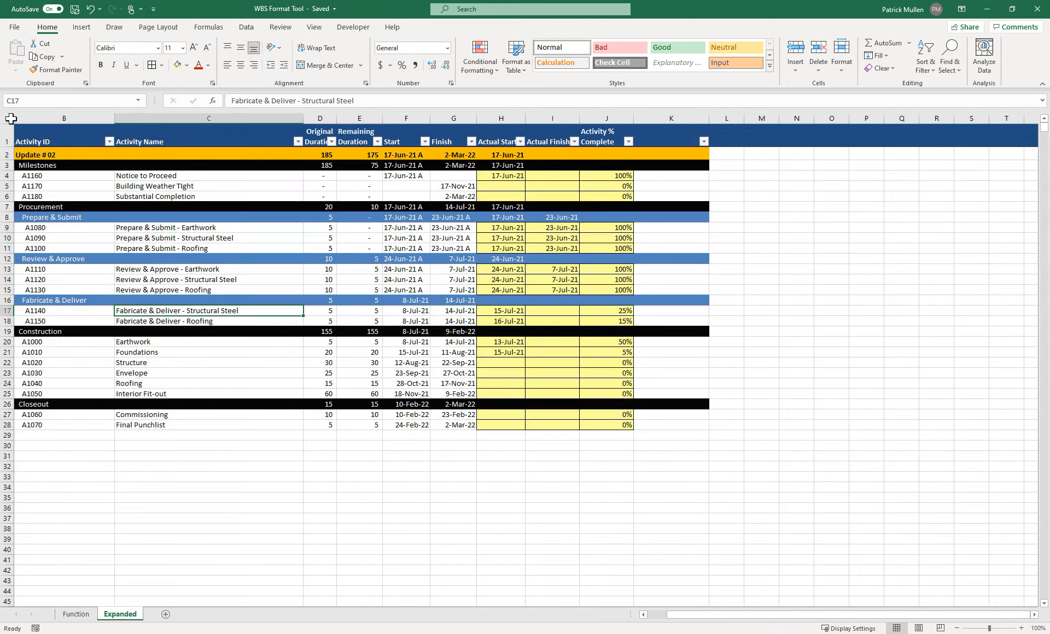
click(9, 117)
key(ctrl+c)
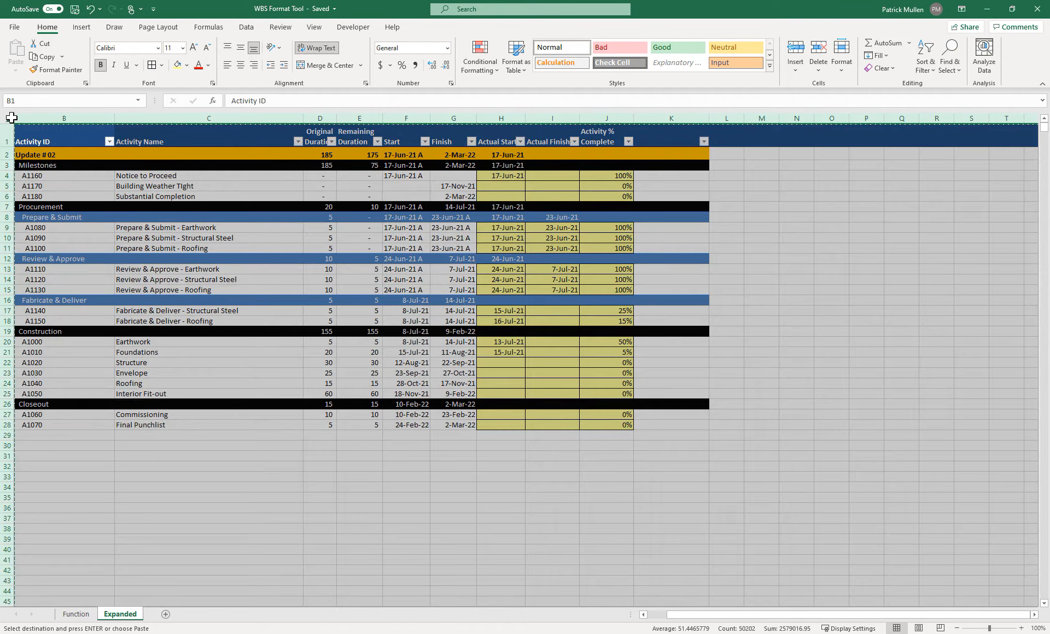
right_click(90, 176)
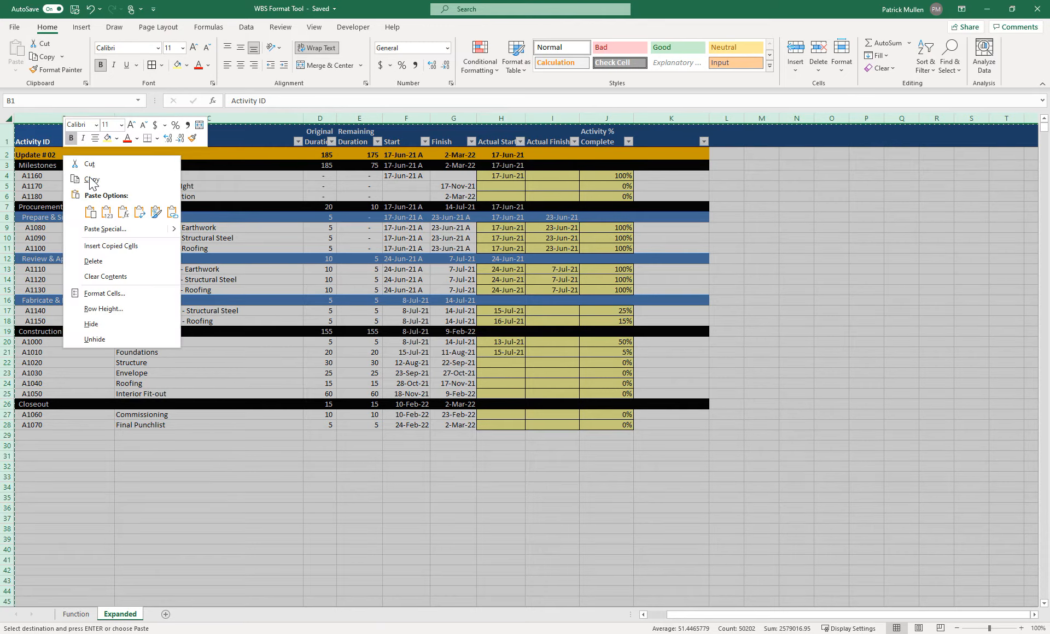
click(107, 213)
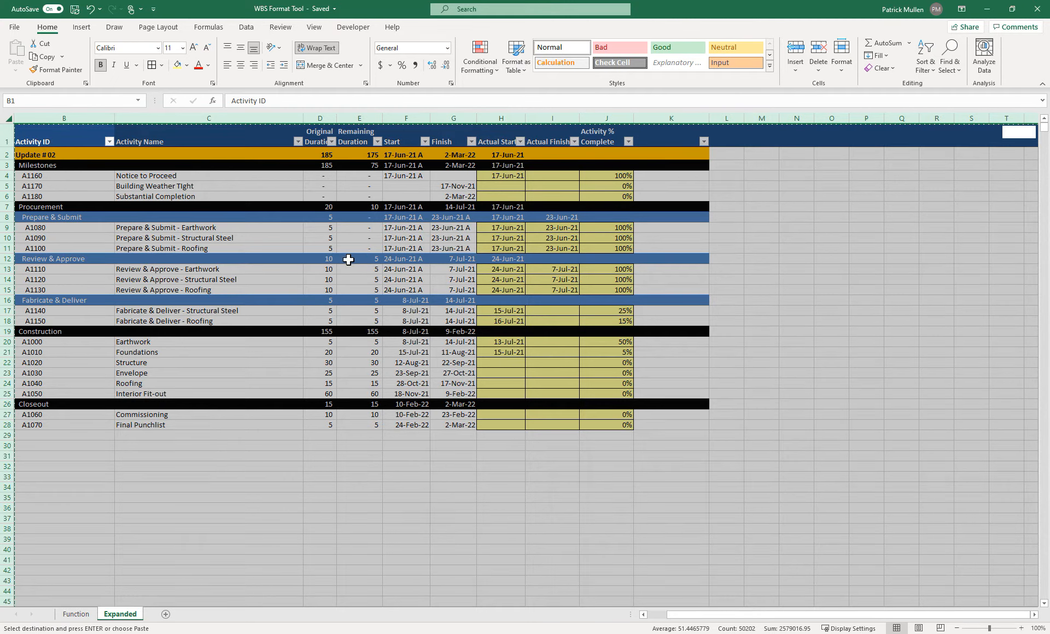
click(360, 259)
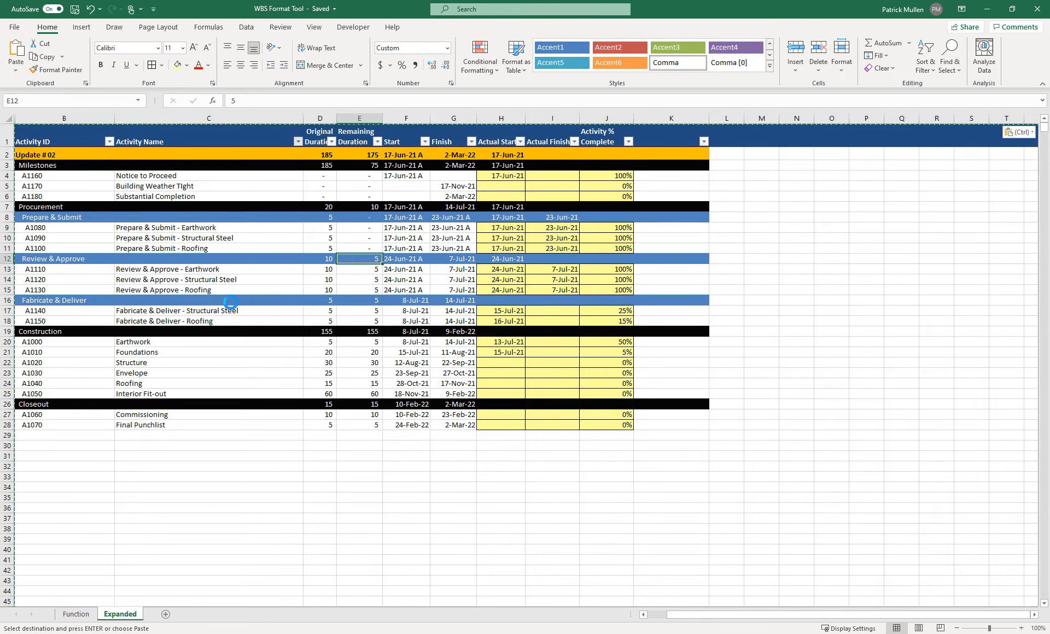
Filter the Activity Name column to show only rows with blank names.
click(196, 272)
scroll(229, 333, down, 5)
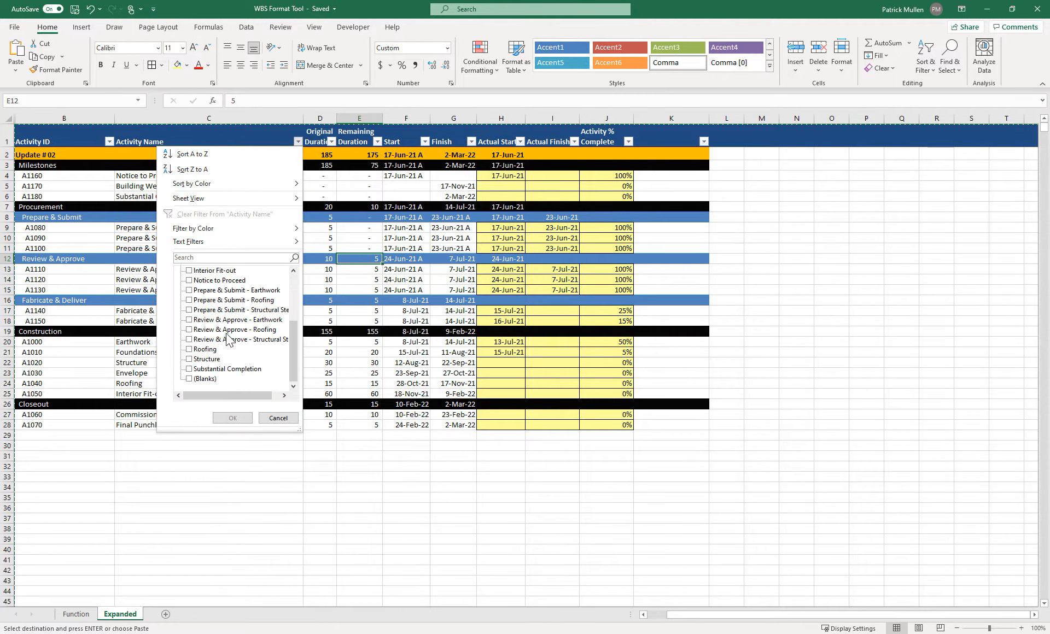
click(208, 383)
click(232, 417)
Delete the filtered project and WBS heading rows below the header, and show all remaining activities again.
drag(8, 153, 9, 226)
right_click(63, 211)
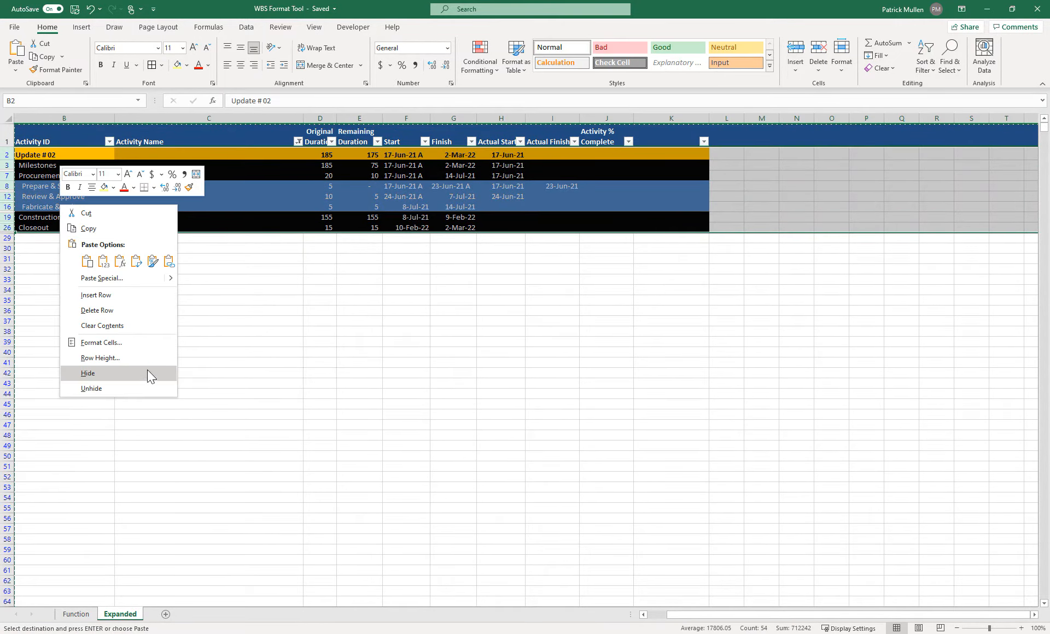
click(119, 315)
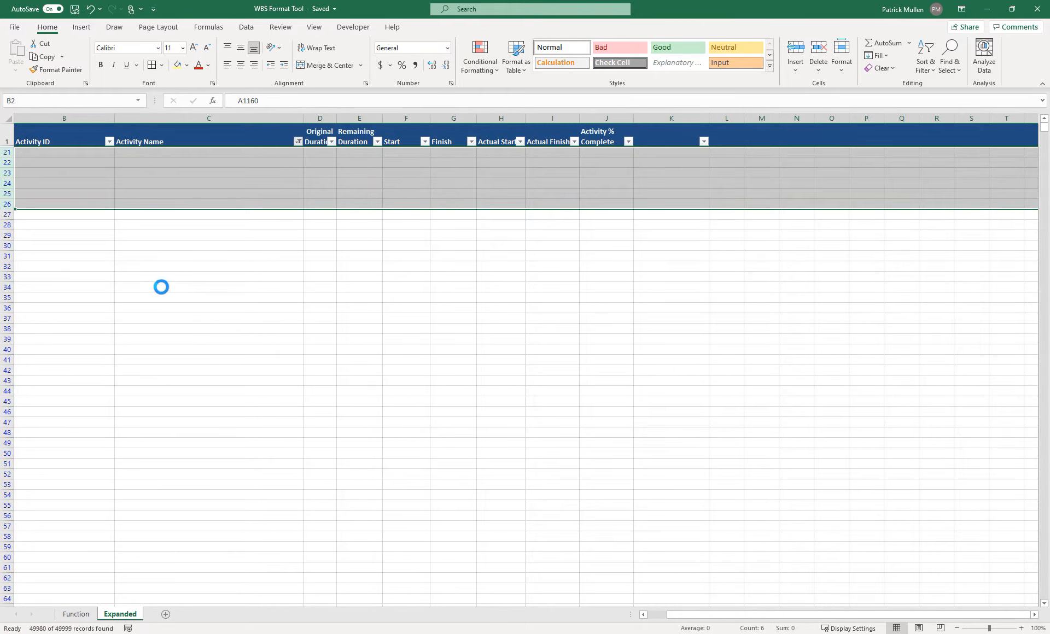
click(201, 271)
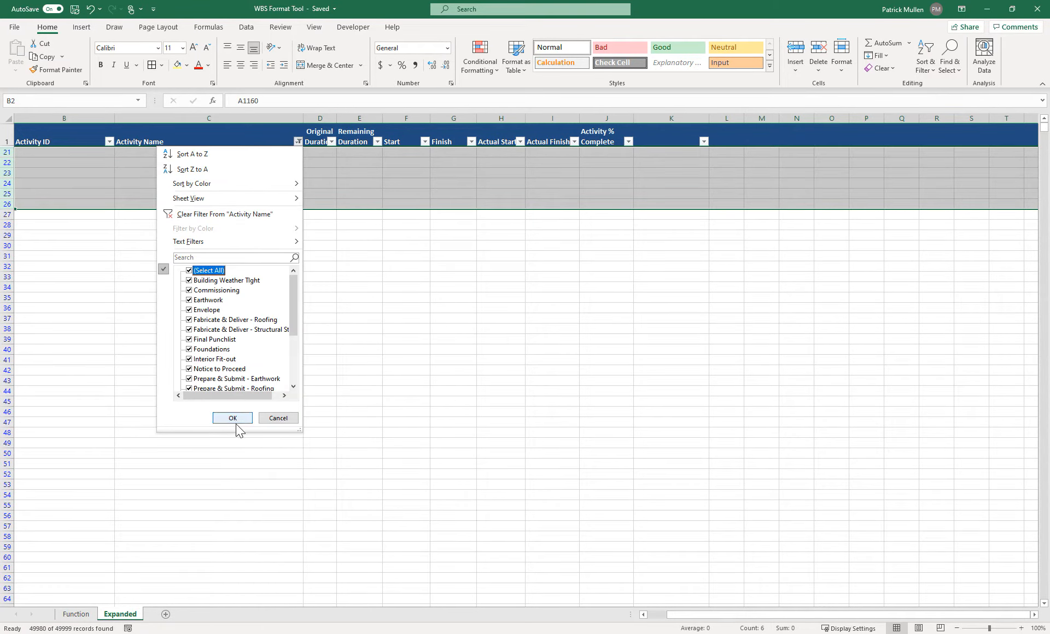
click(233, 417)
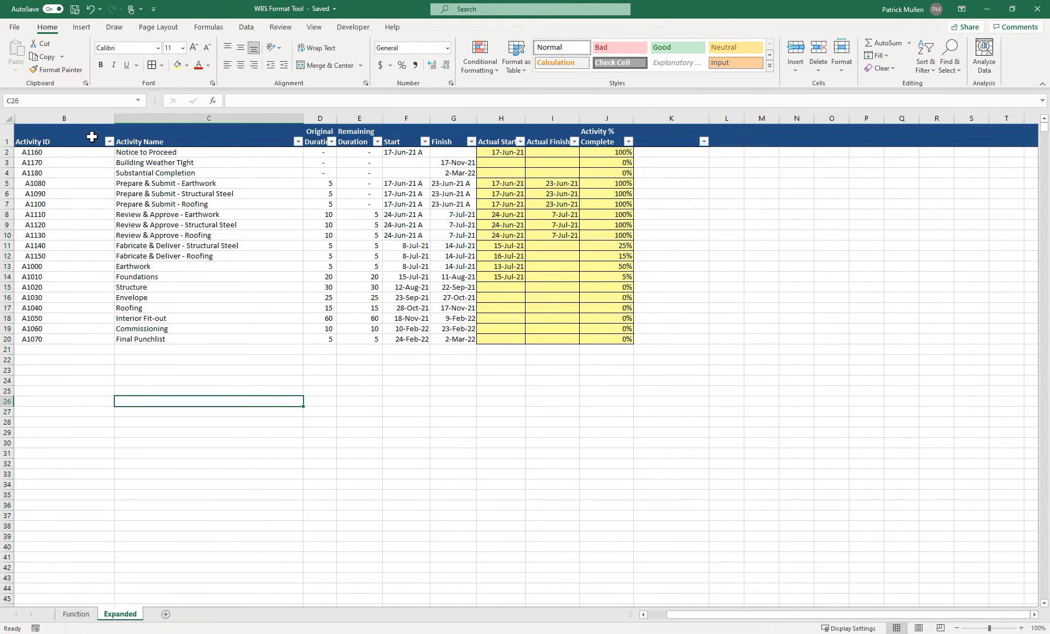
Insert a blank column between Activity ID and Activity Name.
click(134, 116)
right_click(133, 116)
click(169, 218)
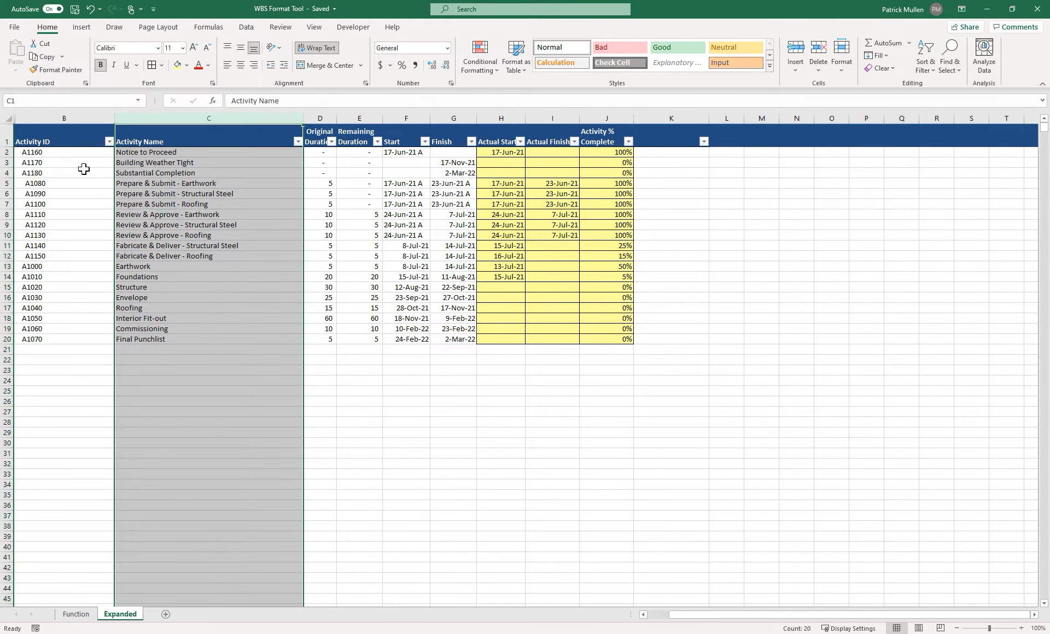
Strip the indents from the Activity IDs with =TRIM(B2) in cell C2, and fill the formula down the blank column.
drag(33, 152, 35, 339)
click(137, 153)
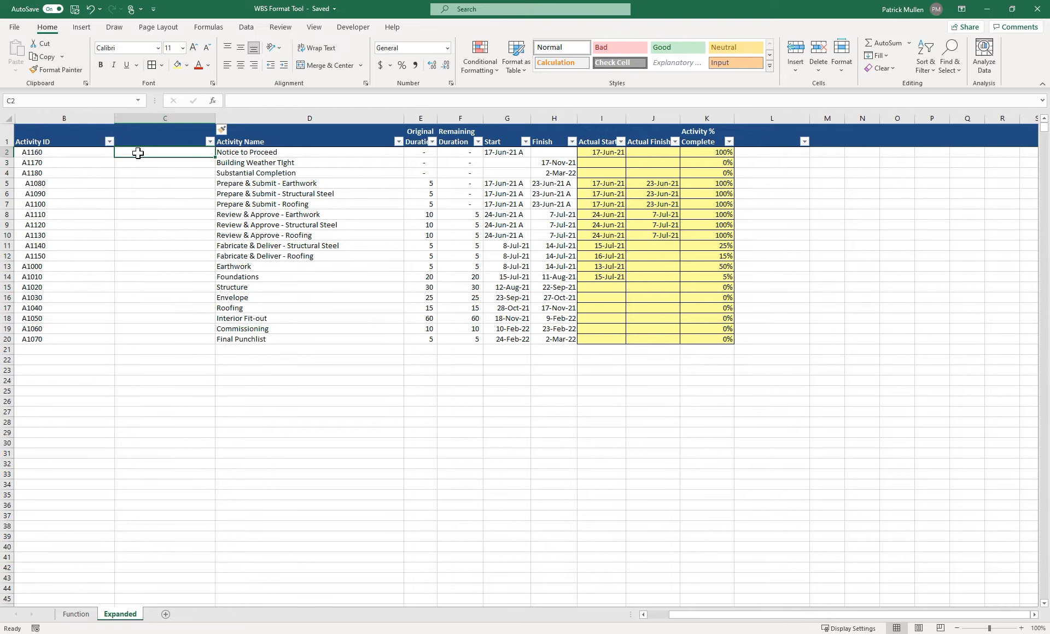
text(=TRIM()
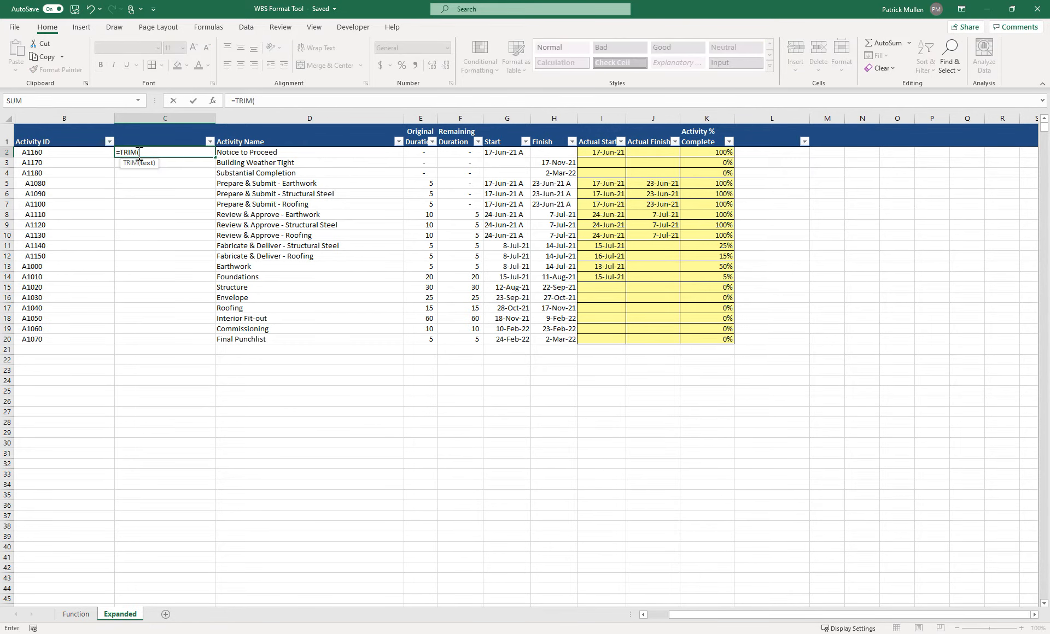
key(Left)
key(ctrl+Return)
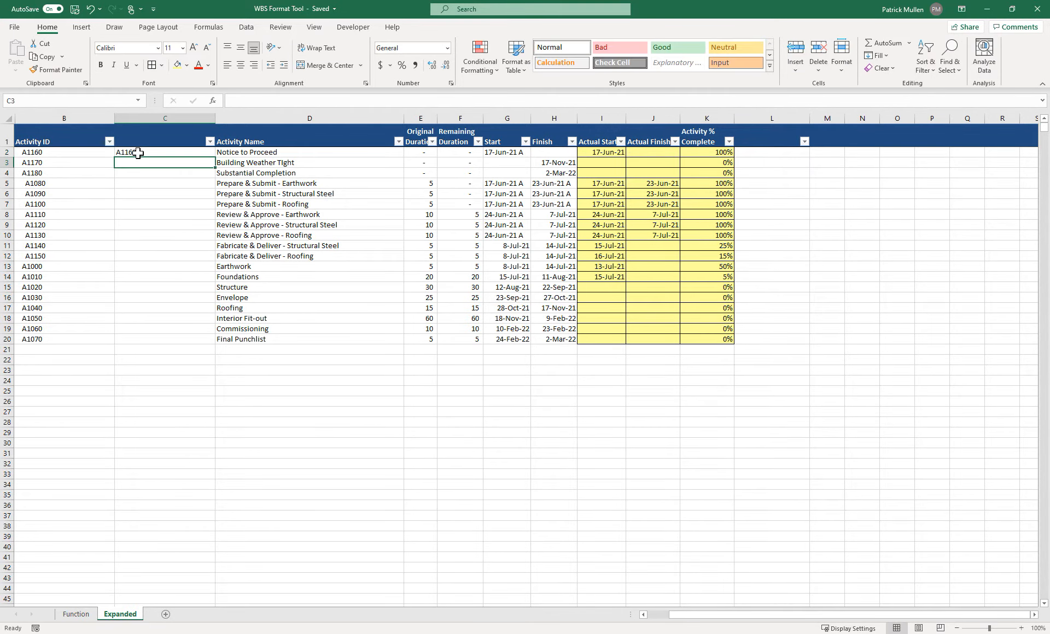
double_click(212, 157)
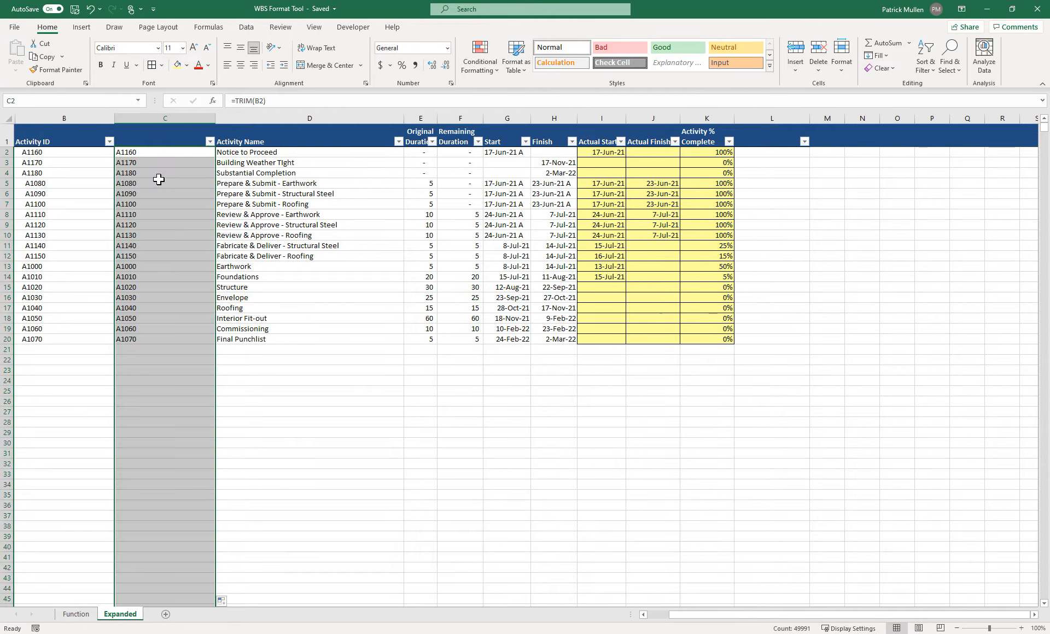
click(133, 287)
click(55, 337)
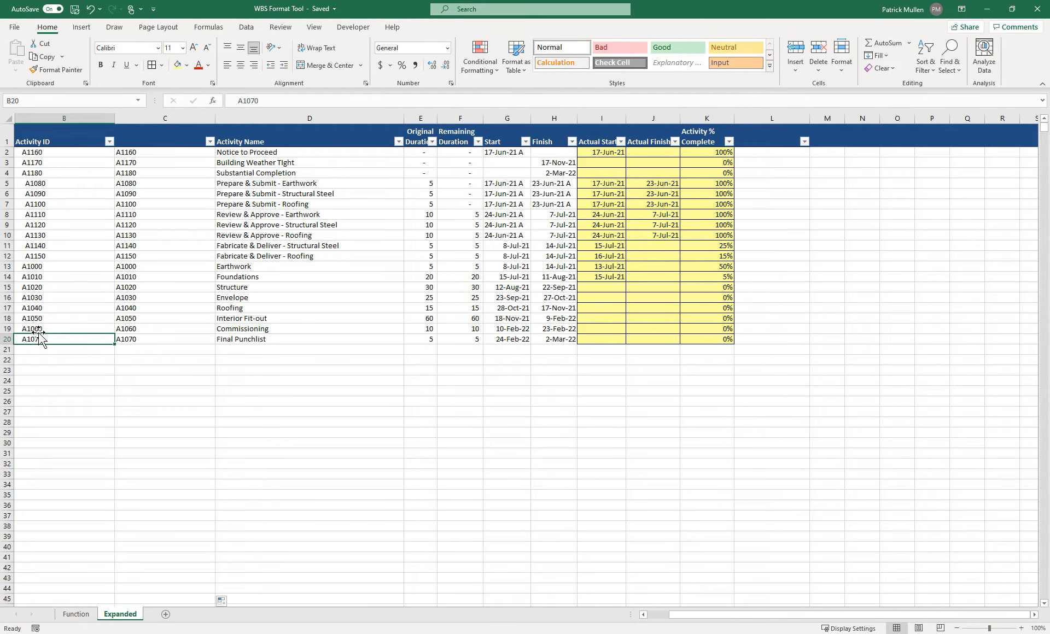
Replace the TRIM formulas in C2:C20 with their values.
drag(130, 154, 124, 339)
key(ctrl+c)
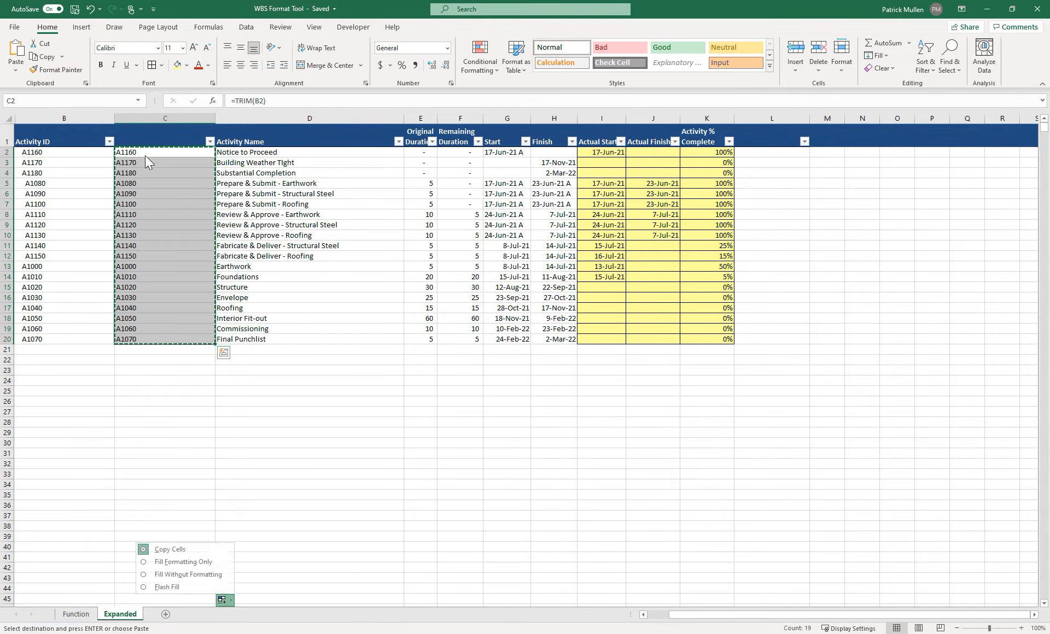
right_click(141, 151)
click(187, 211)
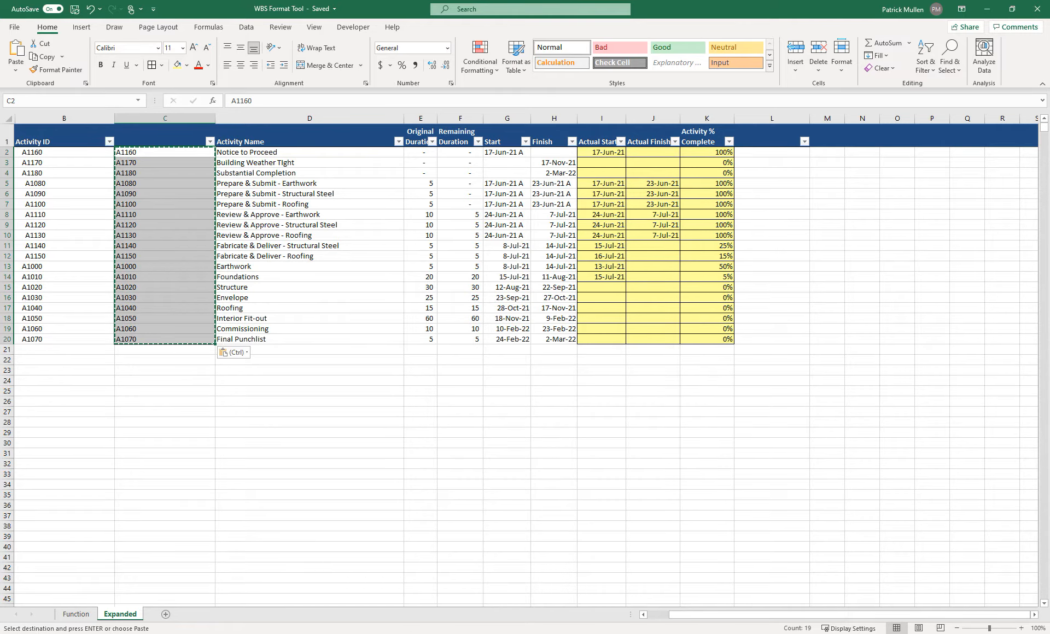
Switch to Primavera P6 and return to the Update # 02 activity table.
mouse_move(442, 633)
click(441, 633)
click(198, 255)
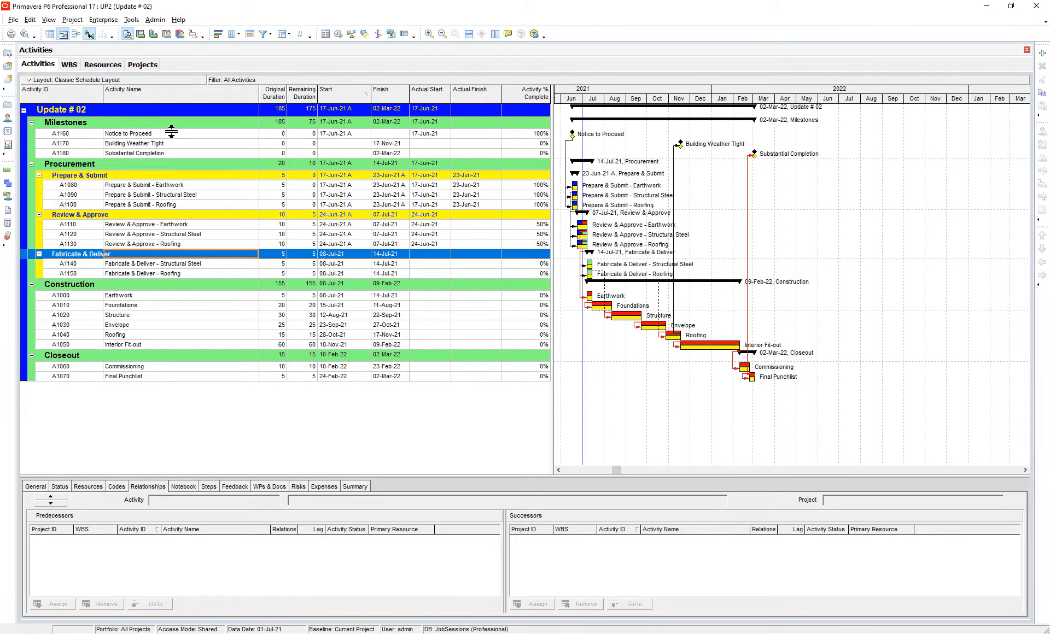
click(104, 133)
shift+click(178, 377)
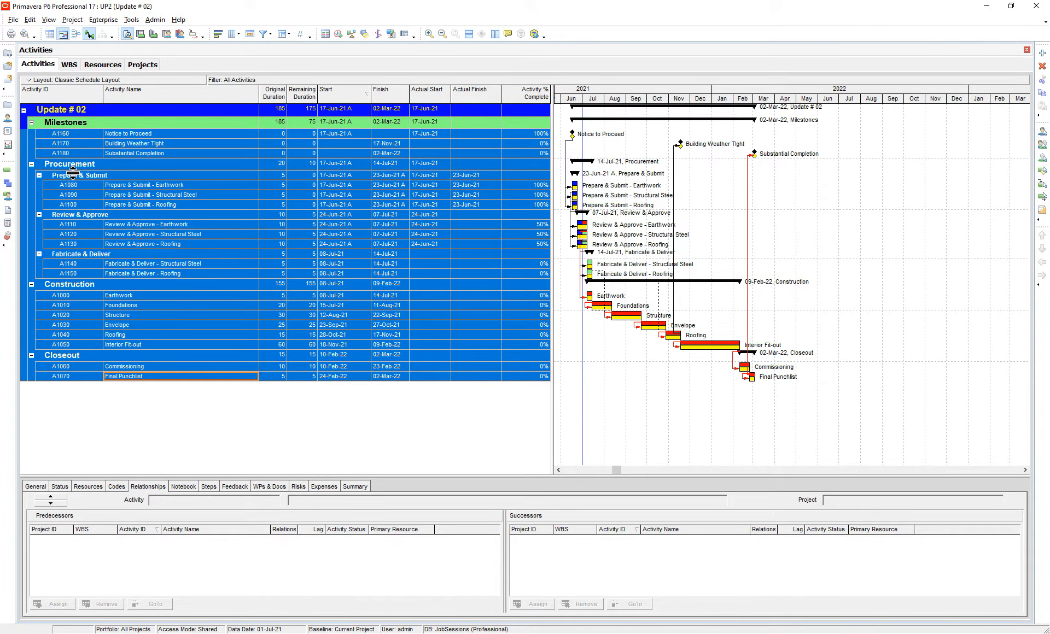
click(169, 176)
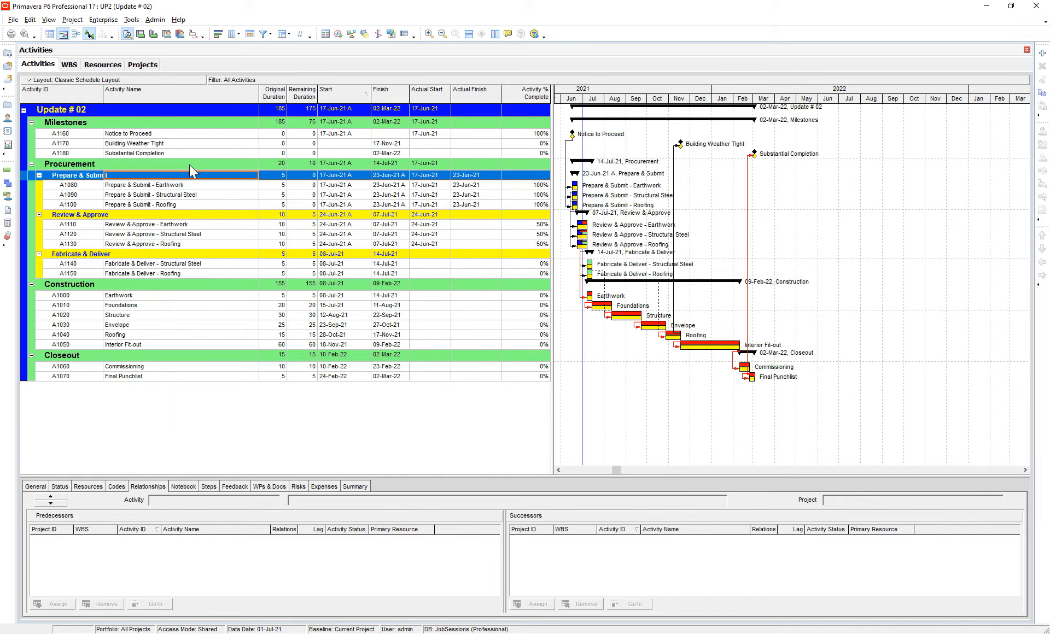
right_click(174, 173)
Remove the WBS grouping from the activity table with Group and Sort.
click(290, 34)
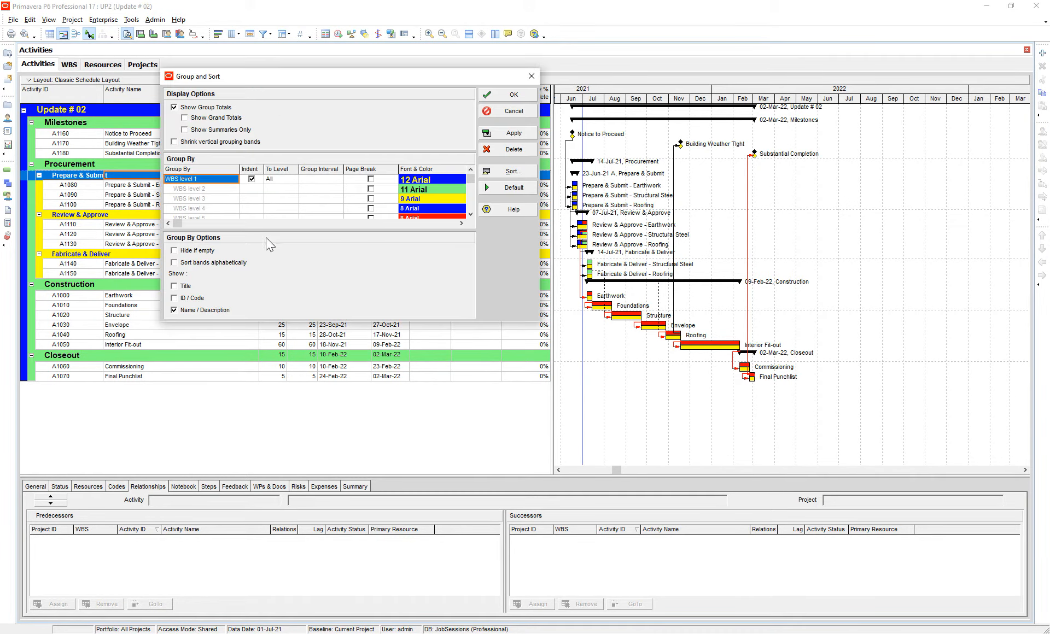
click(514, 134)
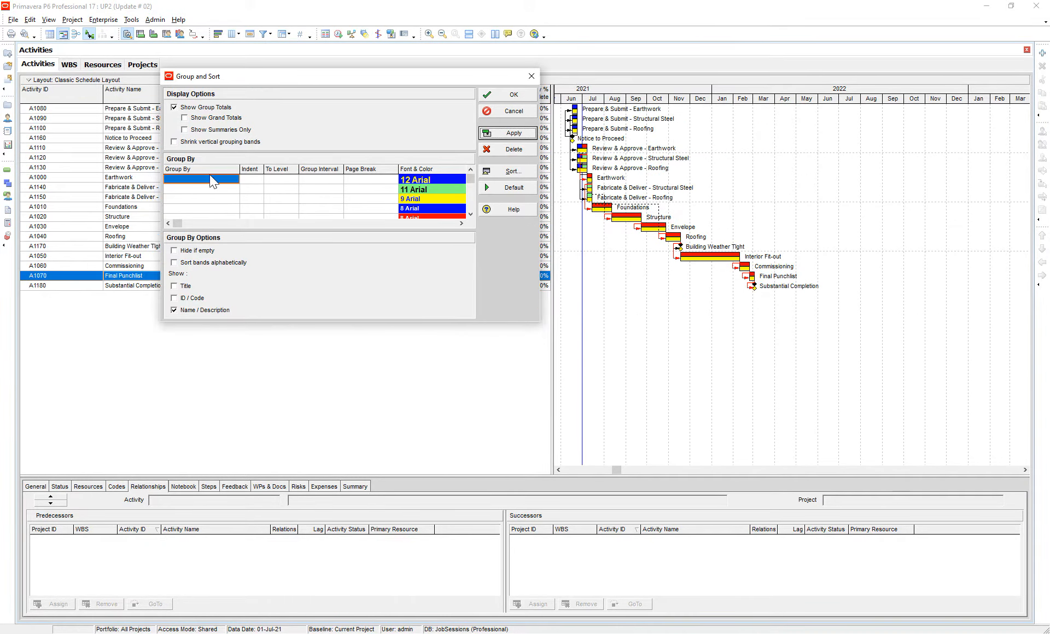
click(509, 94)
Add the WBS column from the General category to the activity table, directly after Activity ID.
right_click(219, 138)
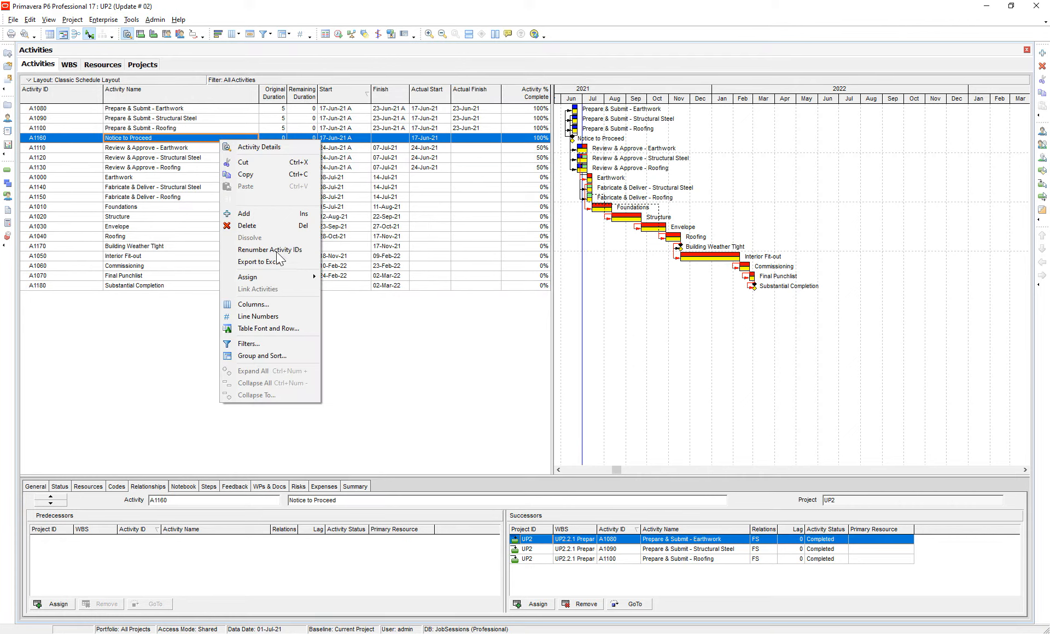
click(271, 304)
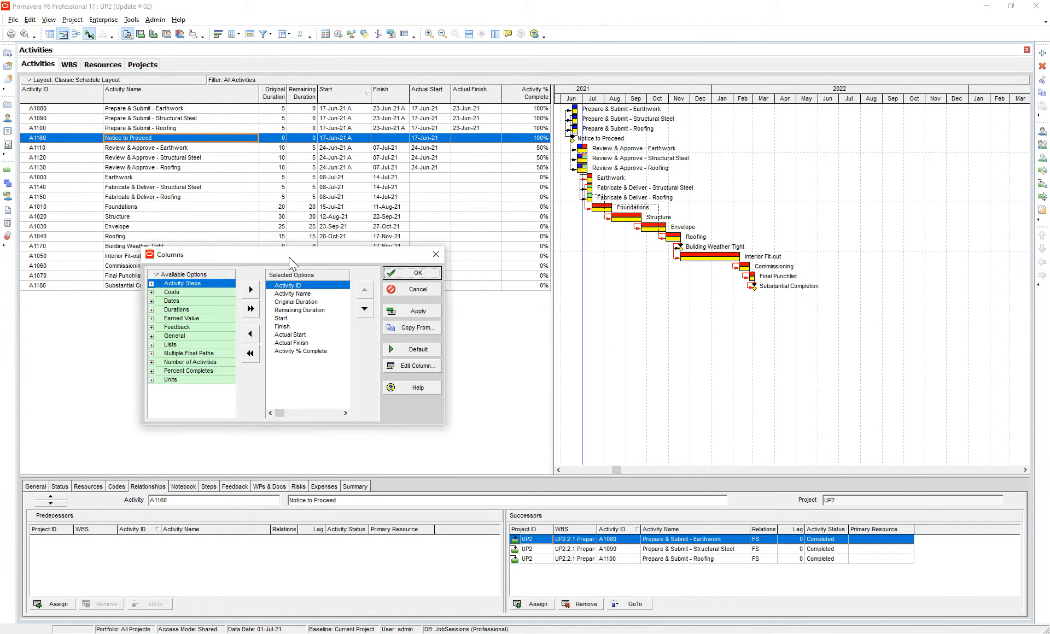
click(182, 343)
double_click(175, 336)
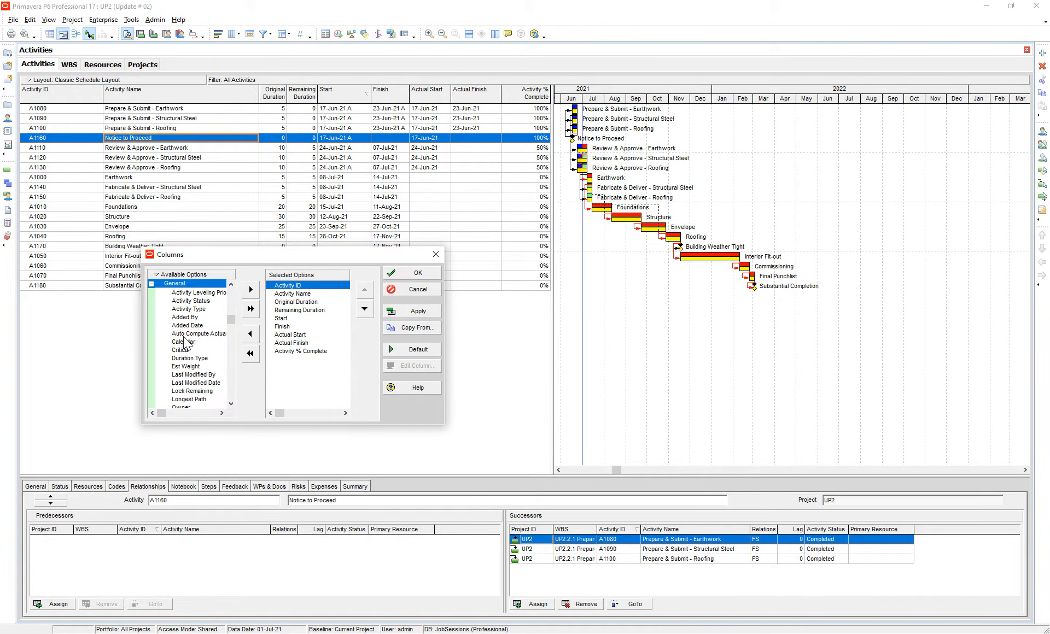
scroll(191, 349, down, 8)
click(194, 350)
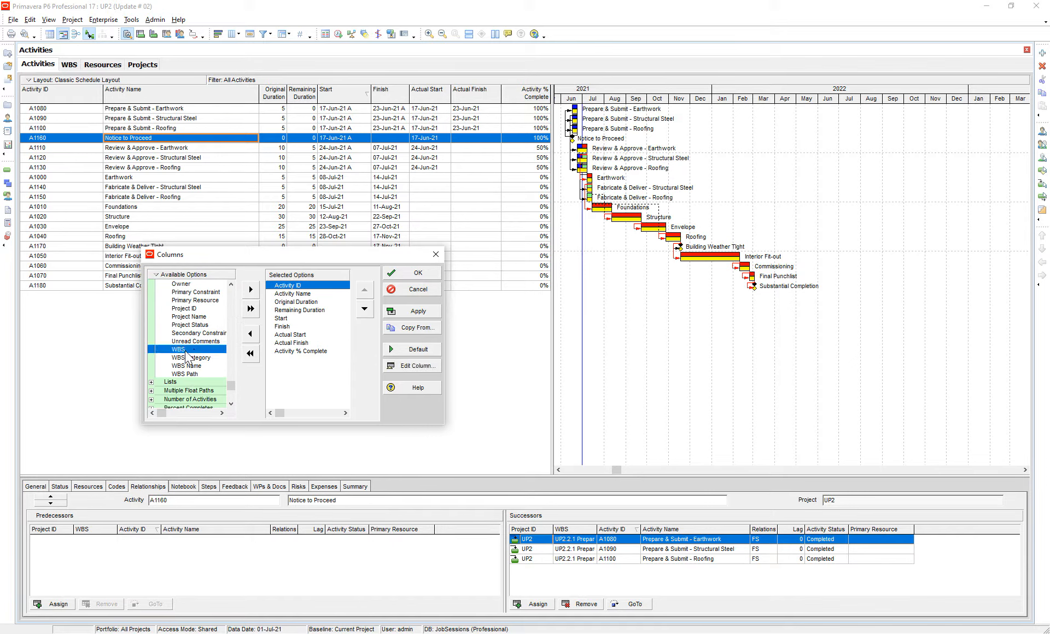
double_click(185, 351)
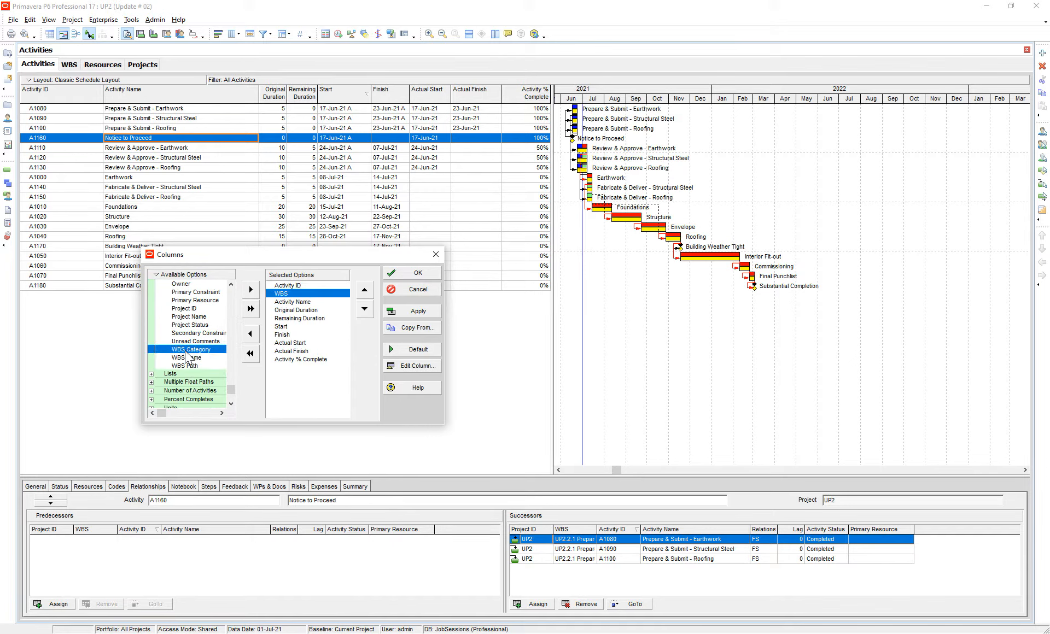
click(394, 310)
click(419, 275)
Copy all activities in the ungrouped table, from A1080 to A1180.
click(126, 109)
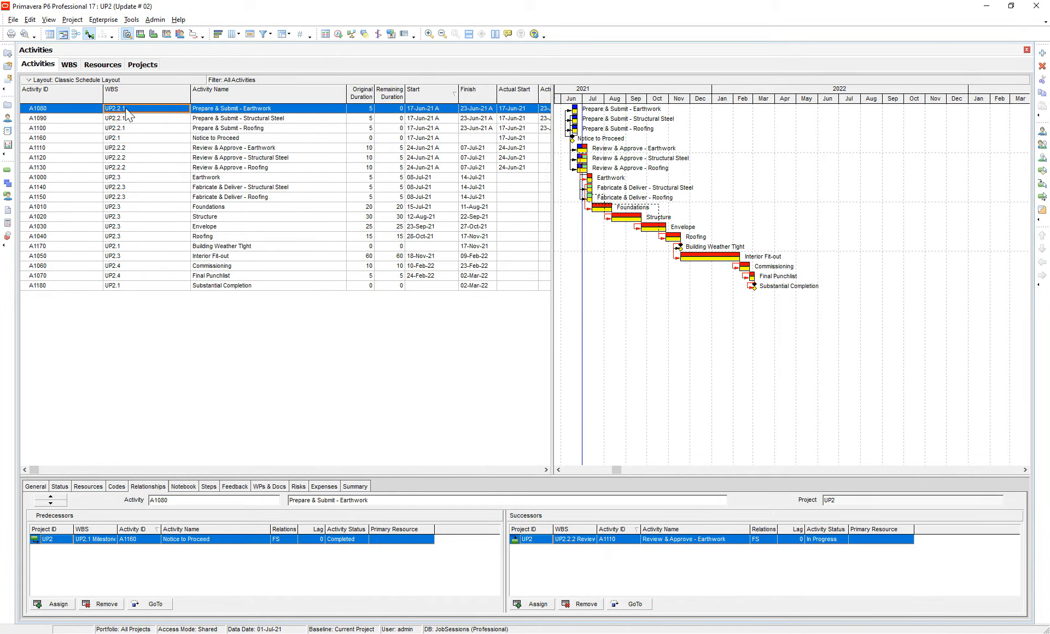
shift+click(126, 286)
right_click(126, 285)
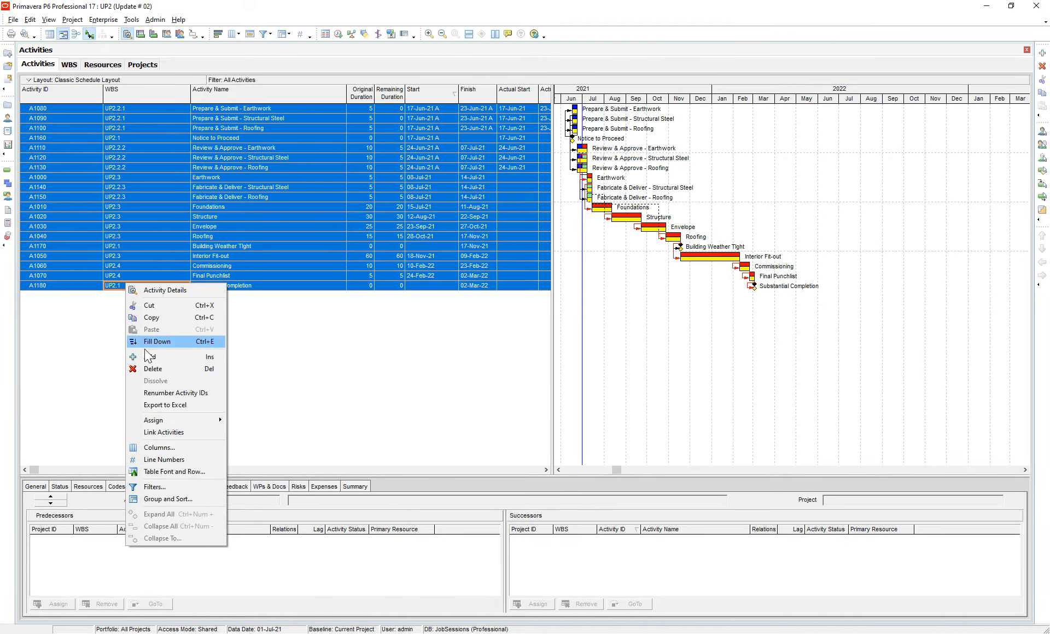
click(153, 317)
Switch to the WBS Format Tool workbook in Excel and paste the copied activities into a new sheet.
click(388, 633)
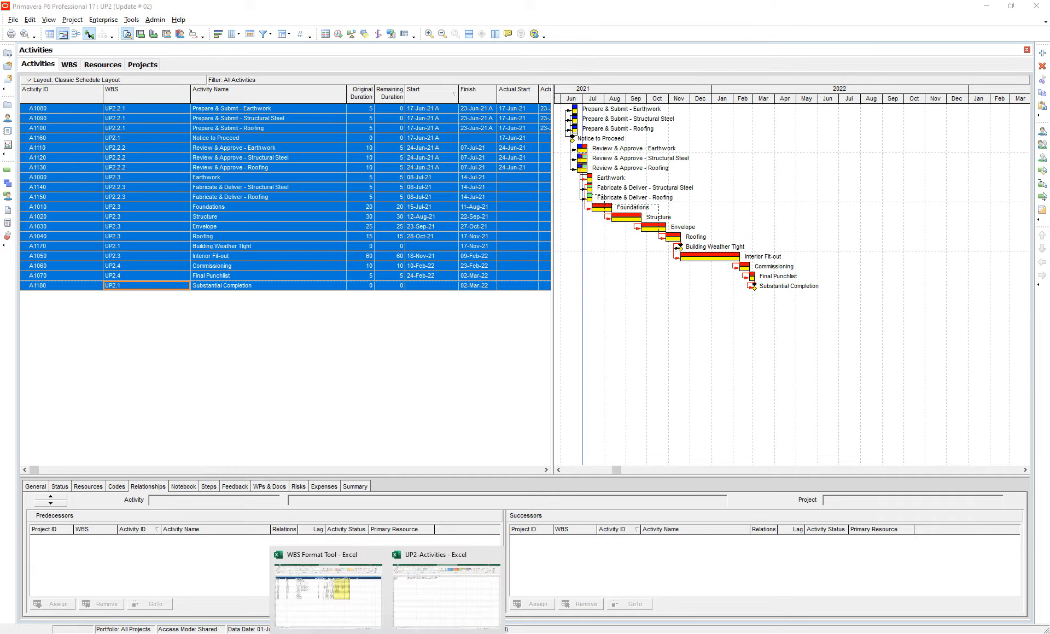
mouse_move(416, 627)
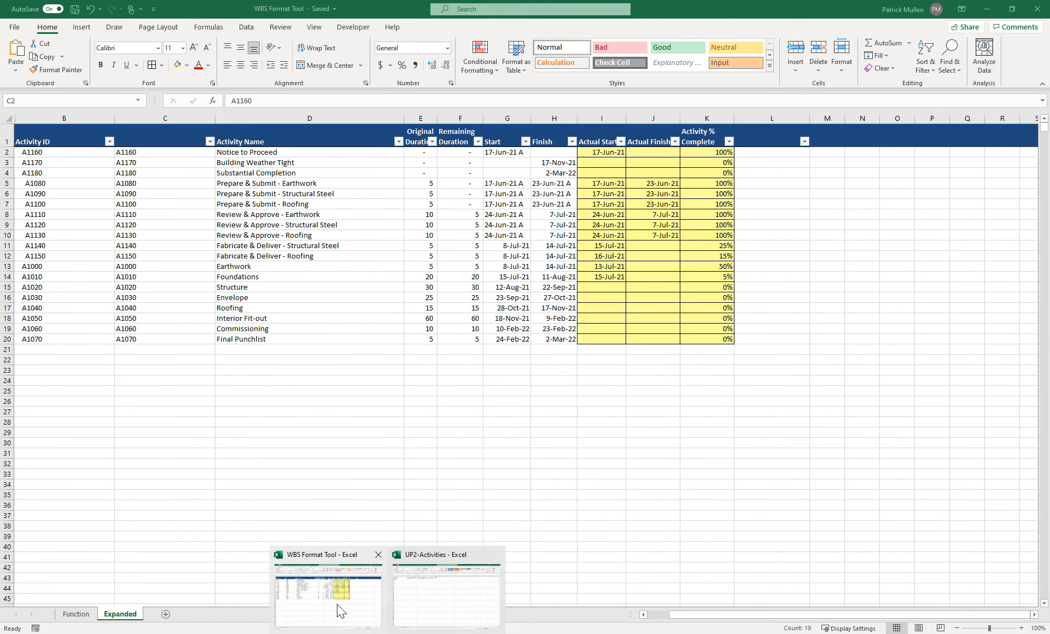
click(338, 606)
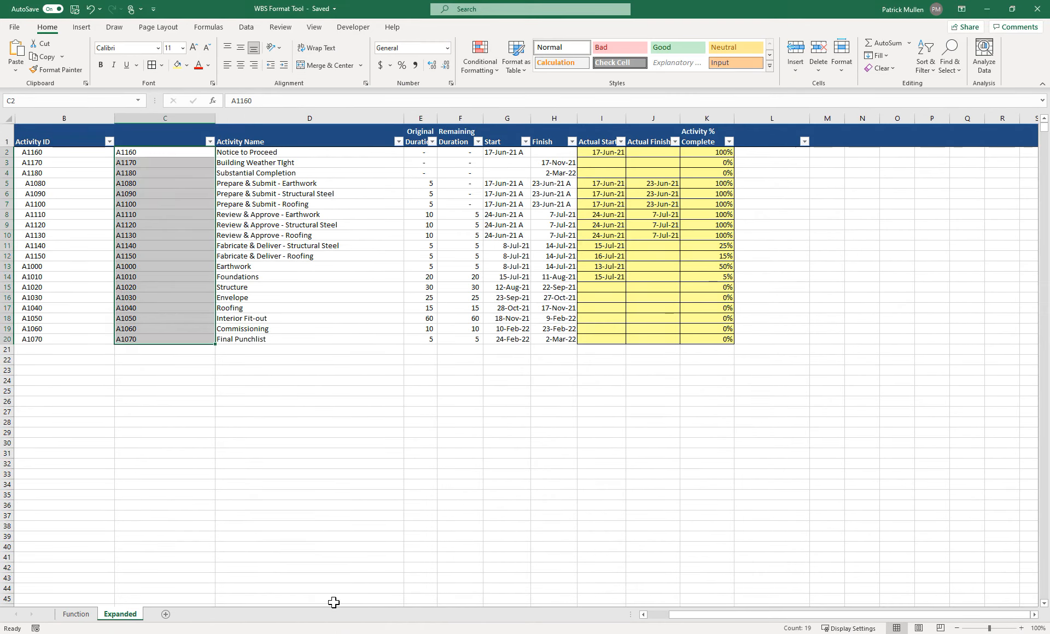
click(165, 614)
key(ctrl+v)
click(66, 160)
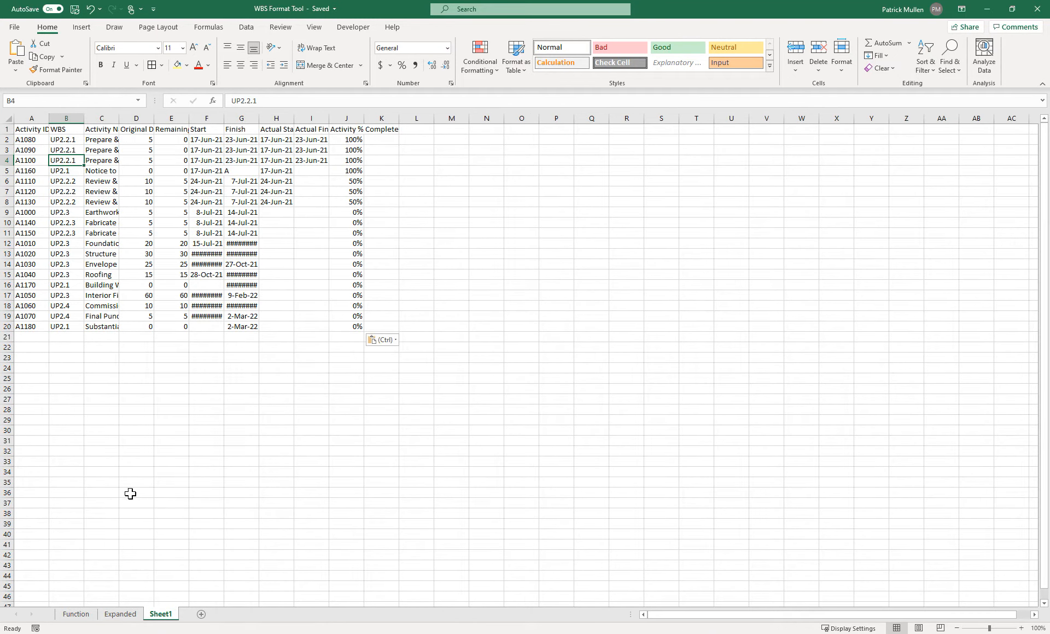
Insert an empty column directly before Activity Name on the Expanded sheet.
drag(42, 140, 57, 329)
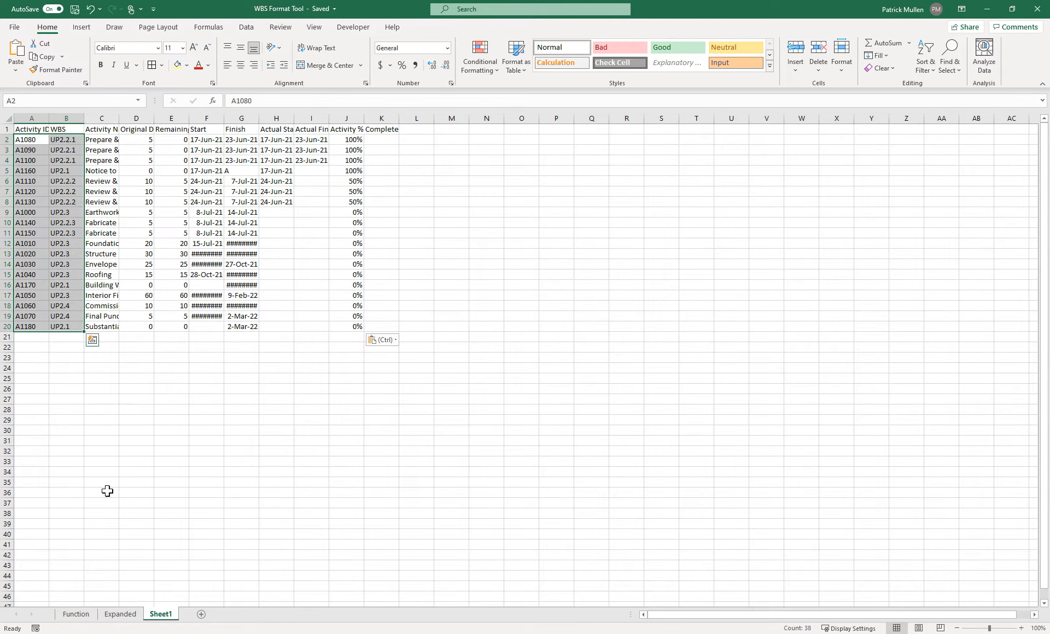
drag(59, 141, 63, 326)
click(117, 614)
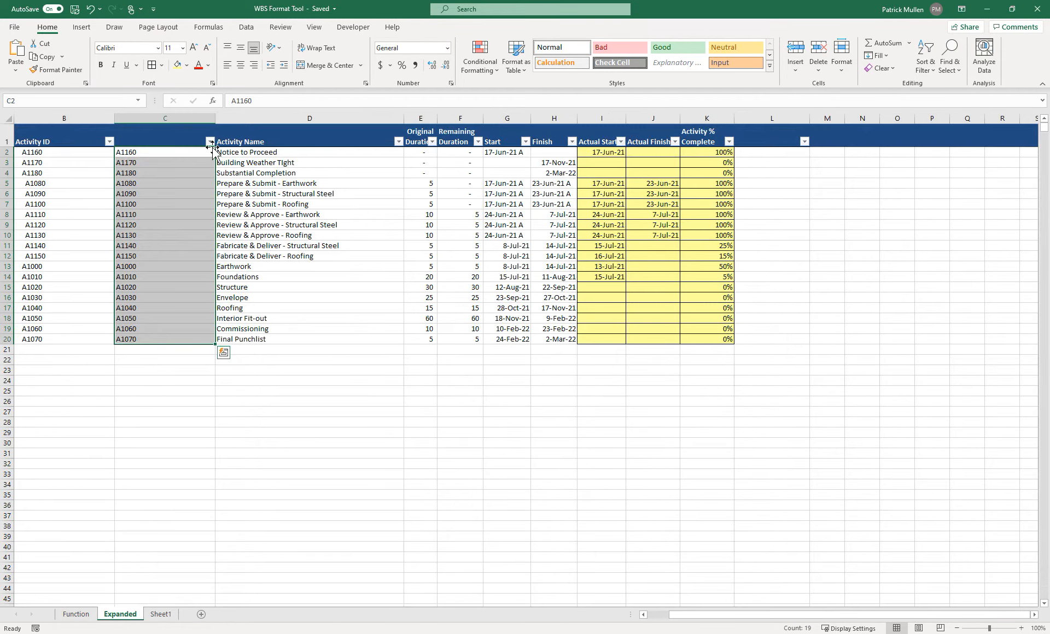
right_click(243, 121)
click(271, 212)
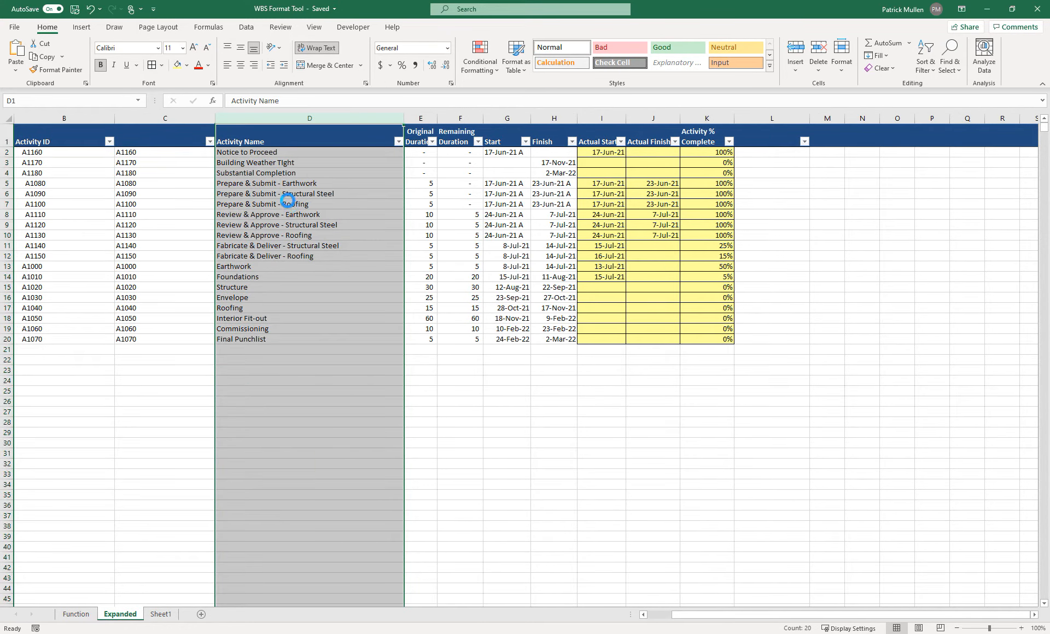
Enter the header ID above the cleaned activity IDs in C1 and the header WBS in D1.
click(170, 135)
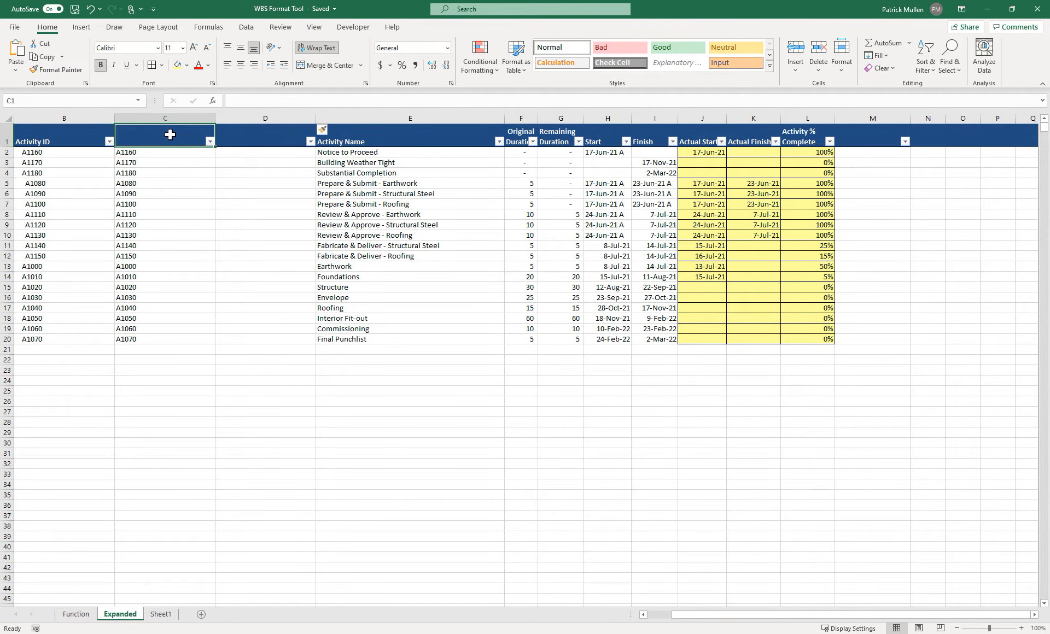
text(ID)
key(Tab)
text(W)
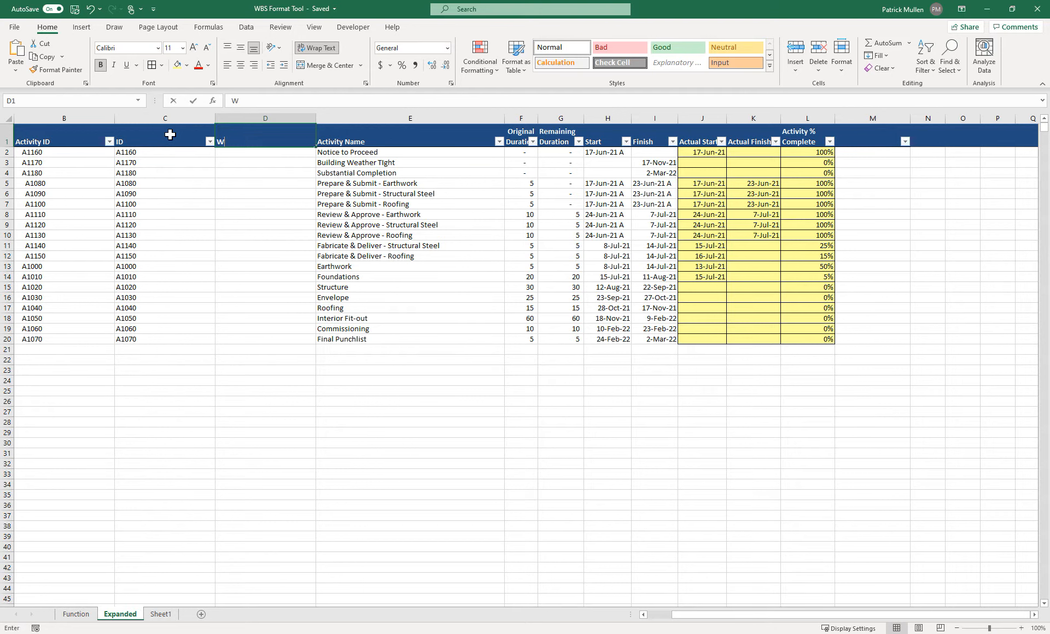
text(BS)
key(Return)
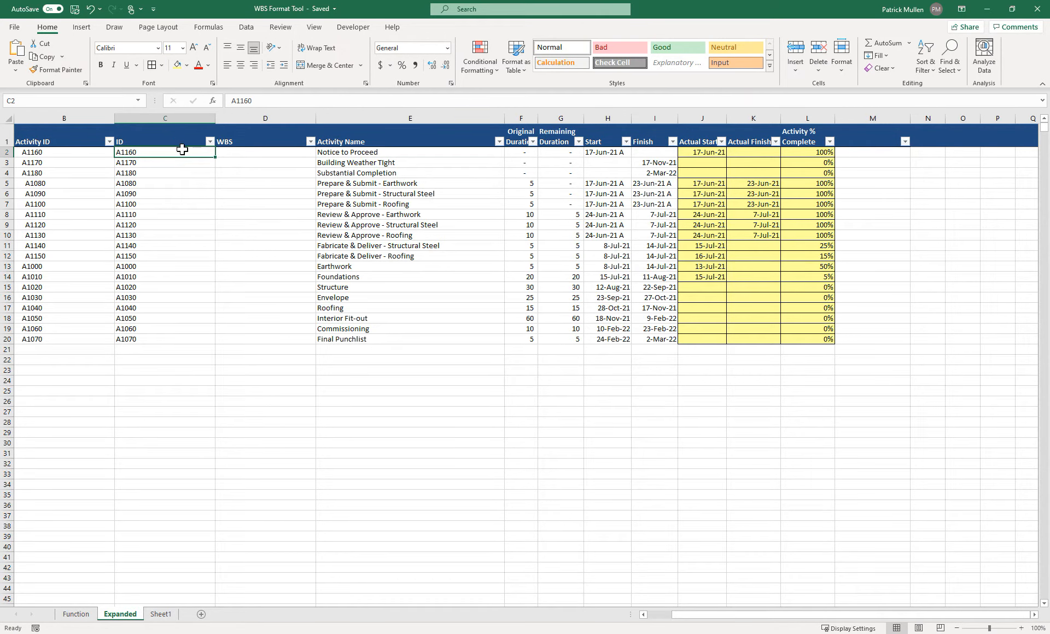
Enter =VLOOKUP(C2,Sheet1!$A$2:$B$20,2,FALSE) in D2 to look up the activity's WBS code.
click(238, 150)
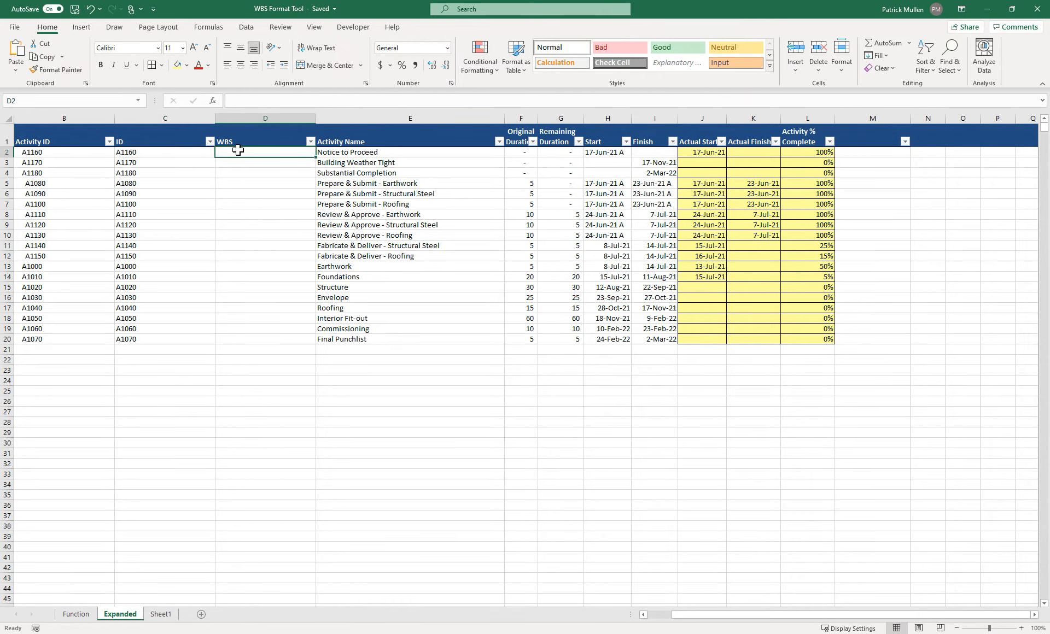
text(=)
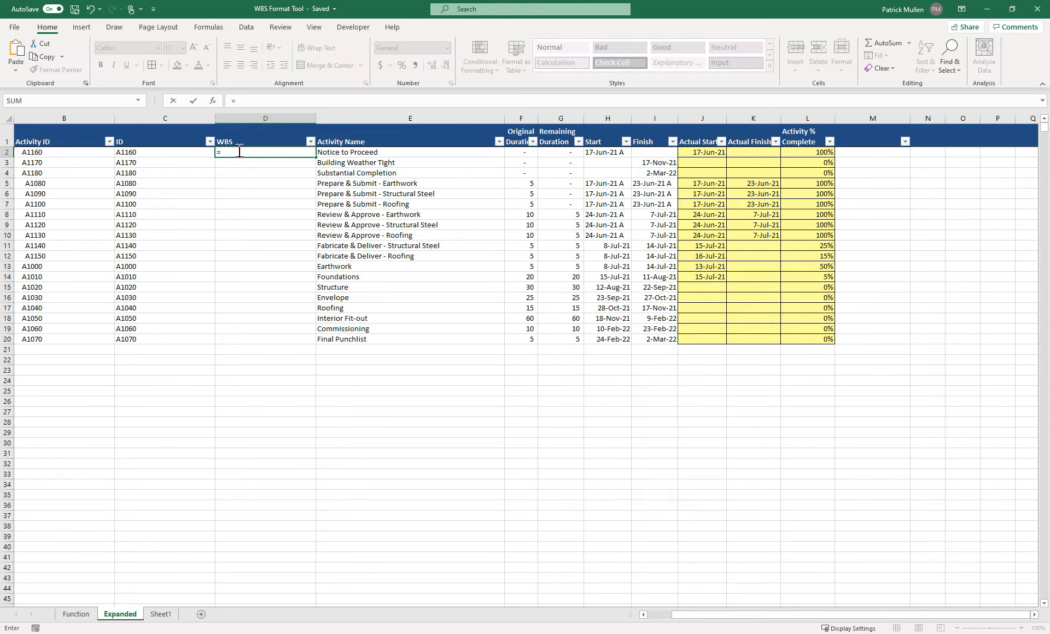
text(VLOOKUP()
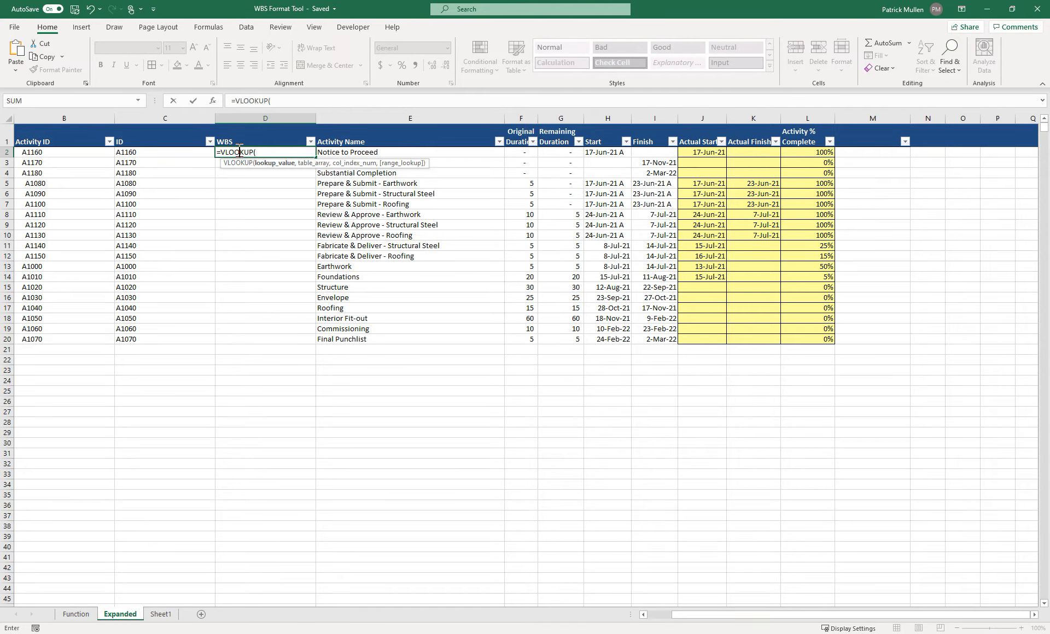
click(163, 152)
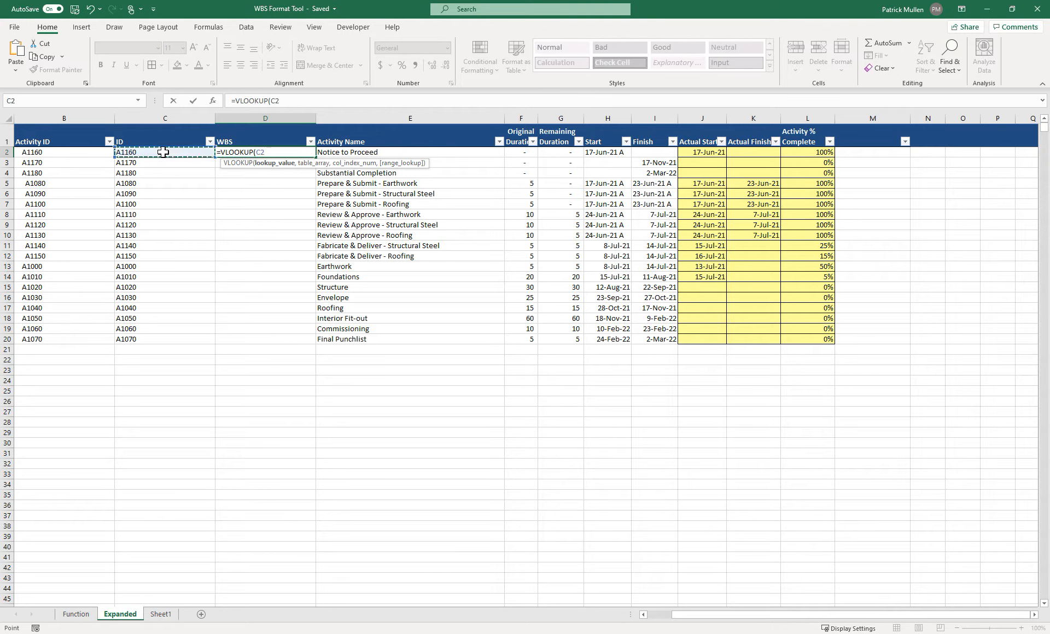
text(,)
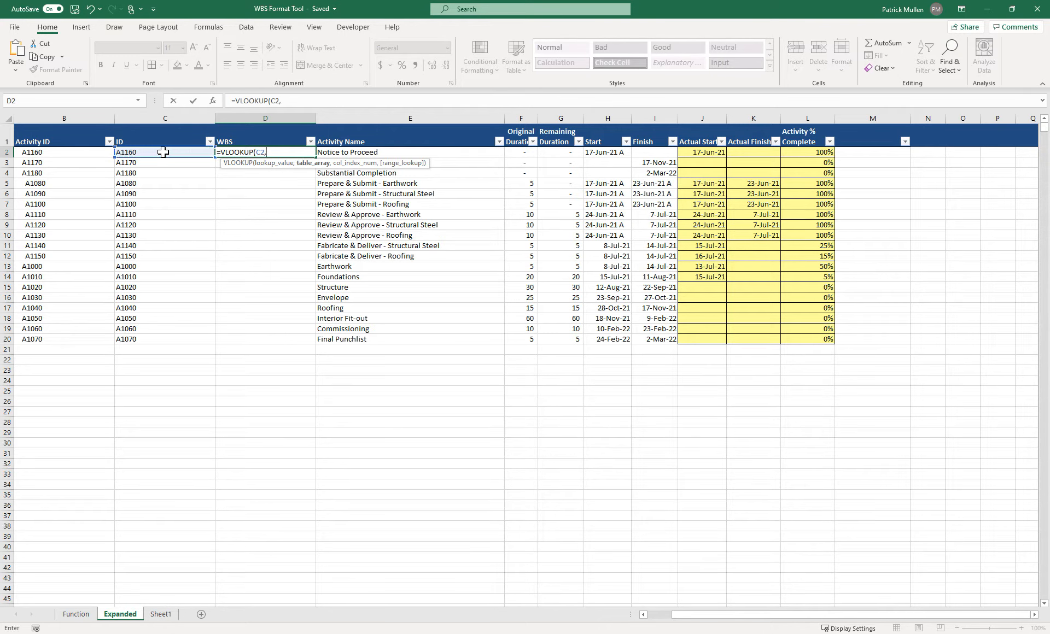
click(161, 614)
drag(26, 140, 64, 317)
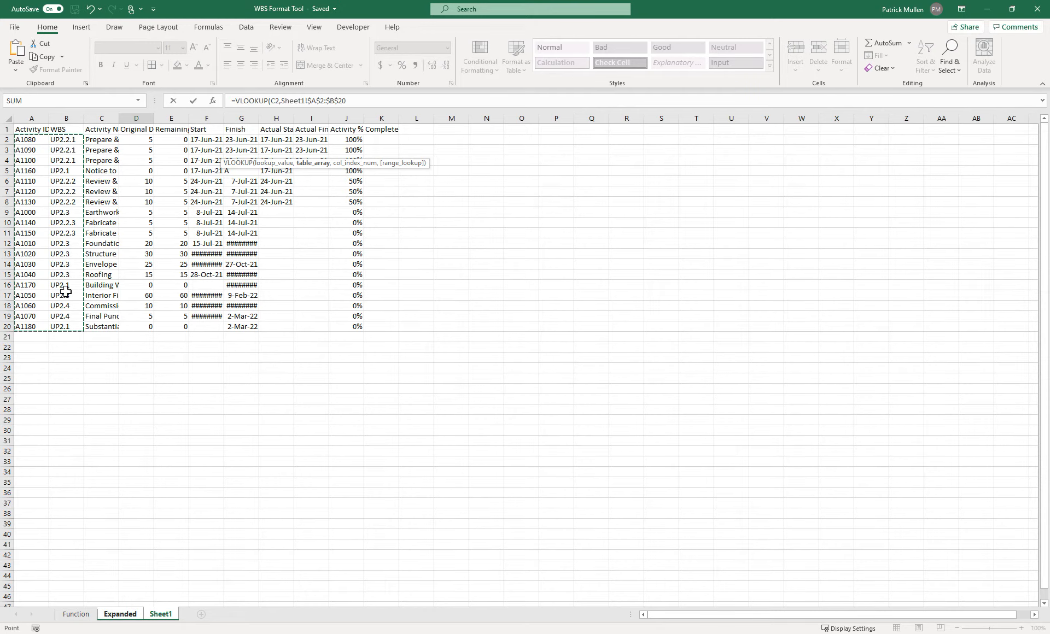
text(,)
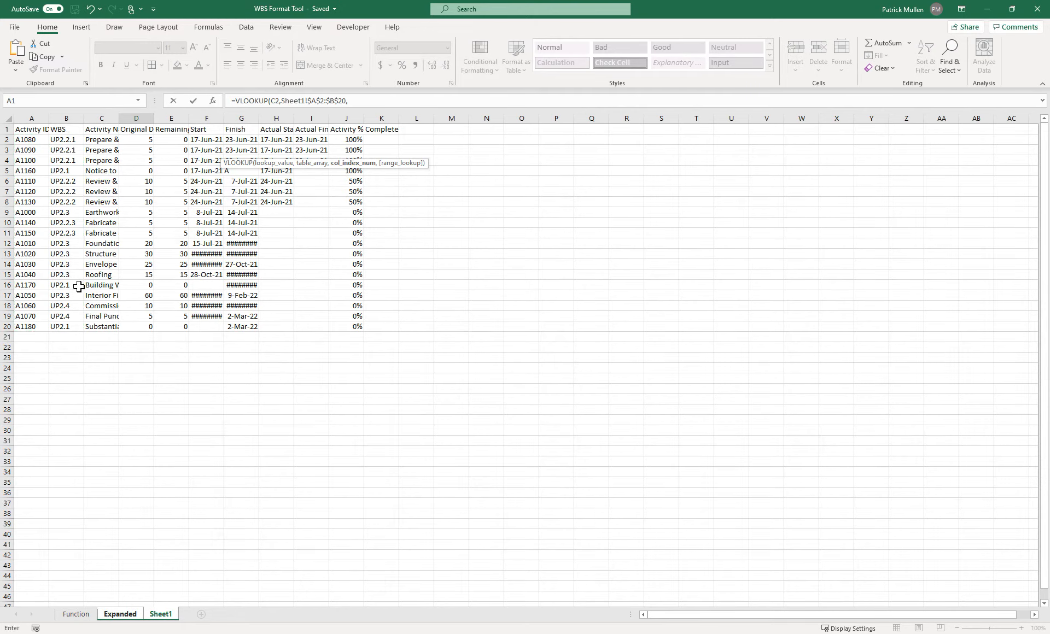
text(2fa)
key(BackSpace)
key(BackSpace)
click(368, 102)
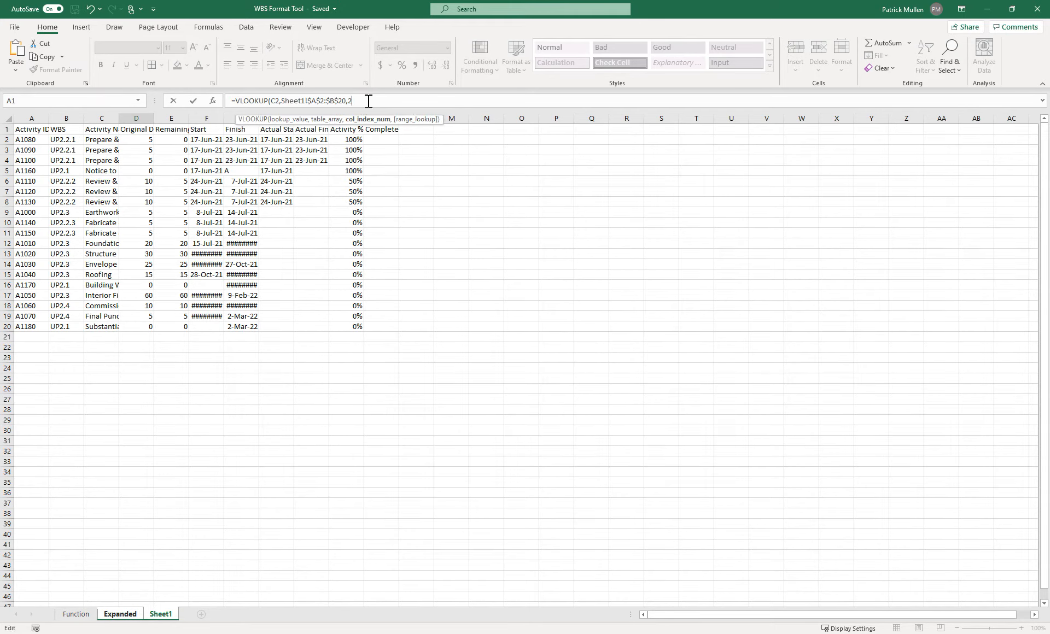
text(,false))
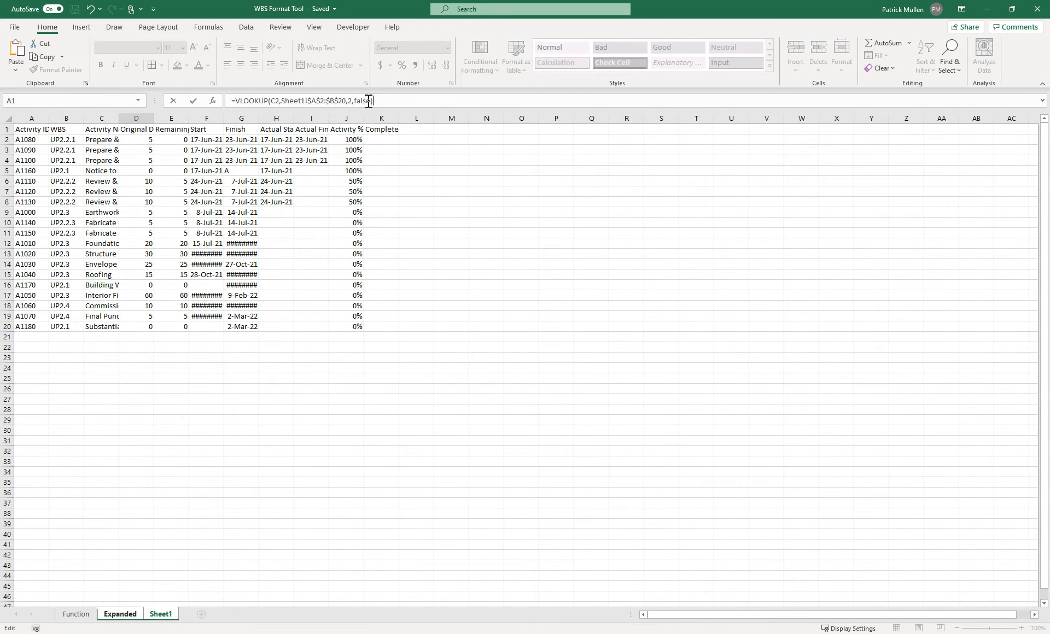
key(Return)
Copy the WBS lookup formula from D2 down to D3:D20.
click(274, 155)
key(ctrl+c)
drag(280, 163, 265, 338)
key(ctrl+v)
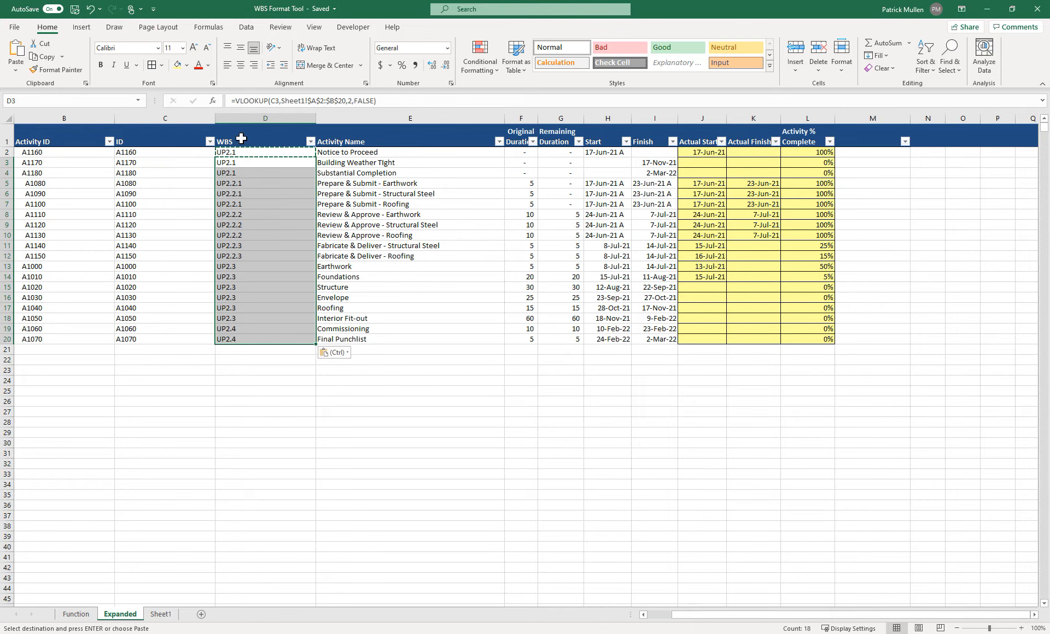
Replace the lookup formulas in D2:D20 with their values.
drag(237, 153, 246, 339)
key(ctrl+c)
right_click(255, 153)
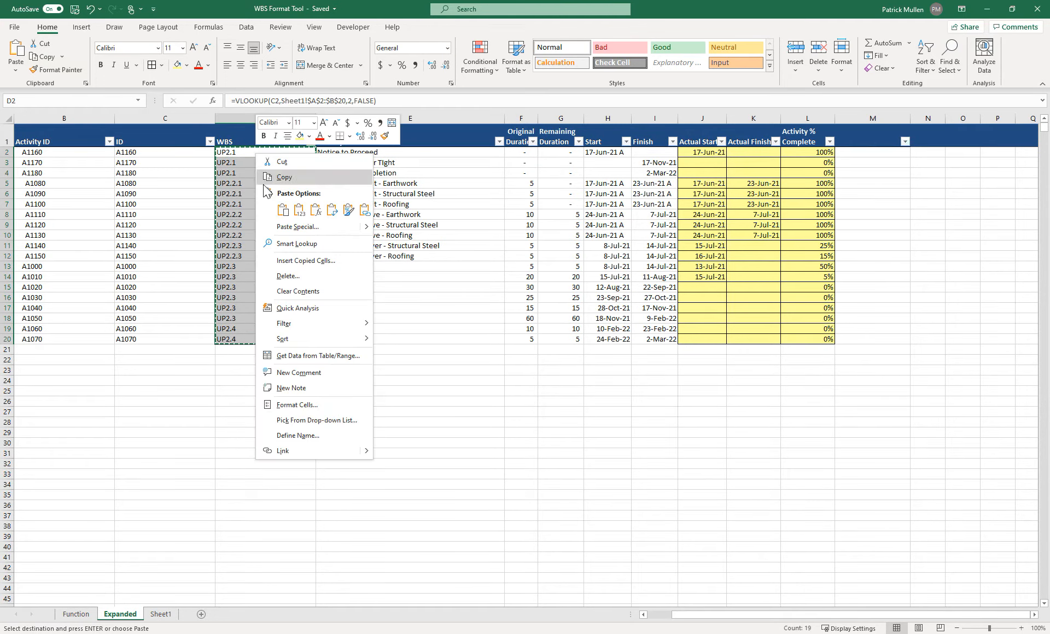
click(286, 214)
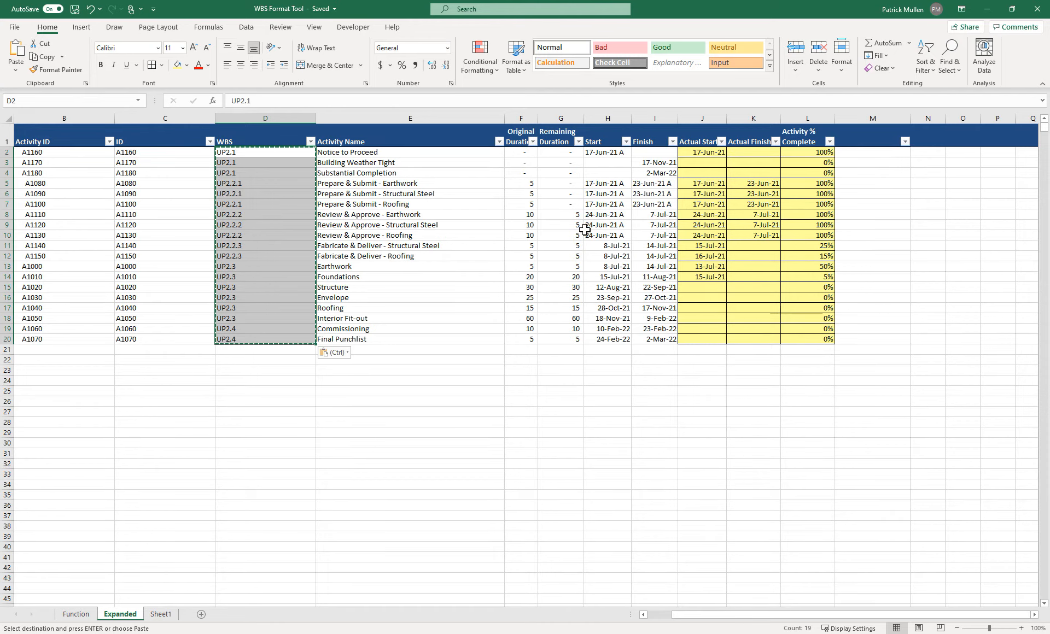
Delete the rows without actual dates: activities A1170 and A1180, and A1020 through A1070.
click(693, 194)
drag(8, 162, 7, 172)
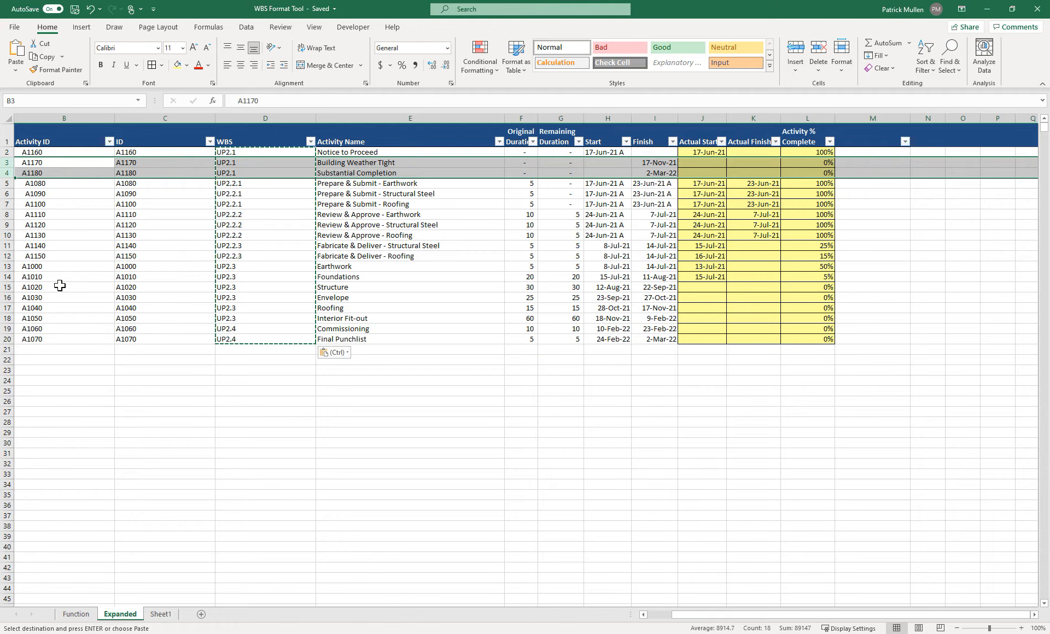
drag(4, 287, 4, 339)
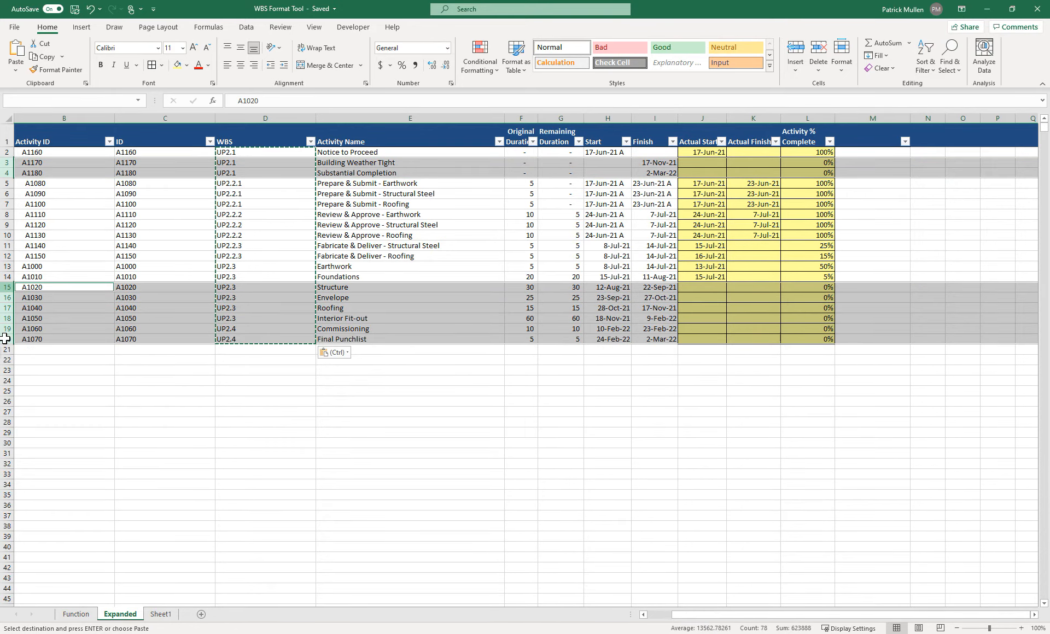
right_click(604, 294)
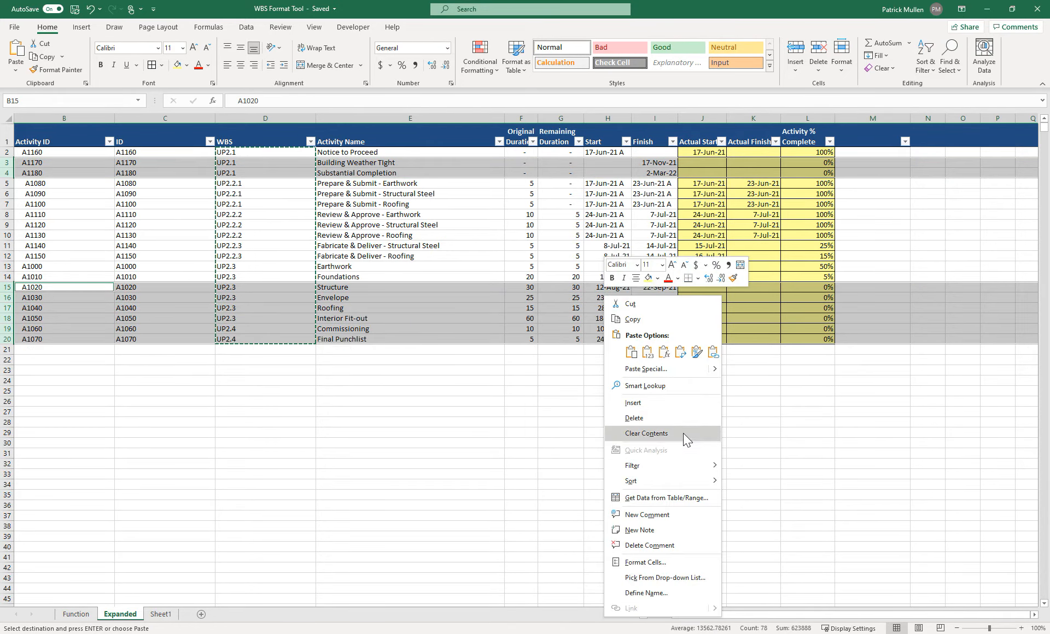
click(634, 418)
click(528, 403)
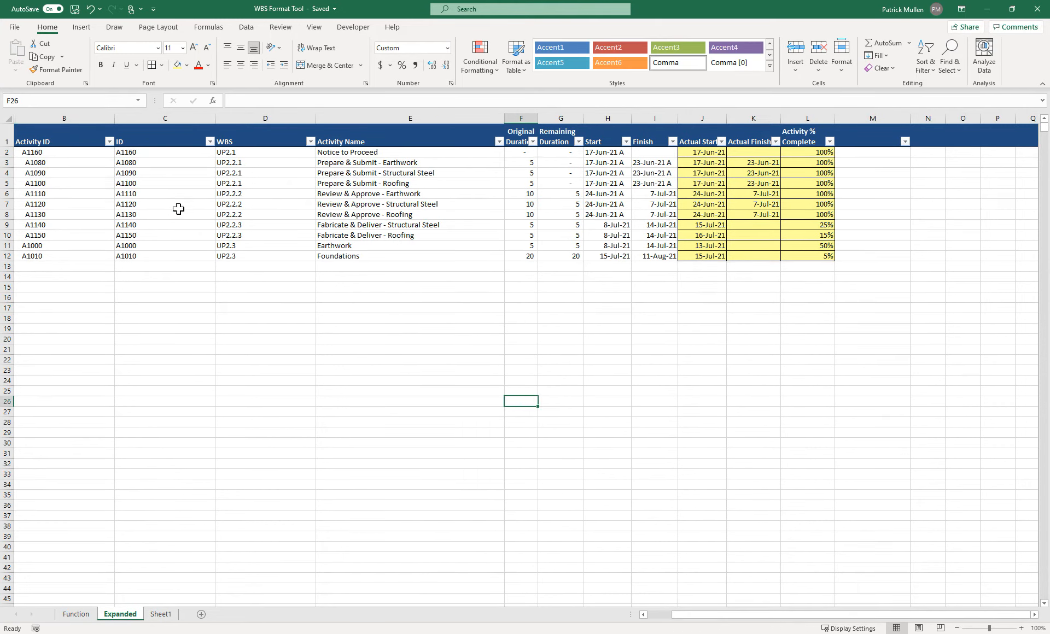
Copy the IDs in C2:C12 and paste them as values into the UP2-Activities workbook's TASK sheet, starting at A4.
drag(174, 154, 178, 259)
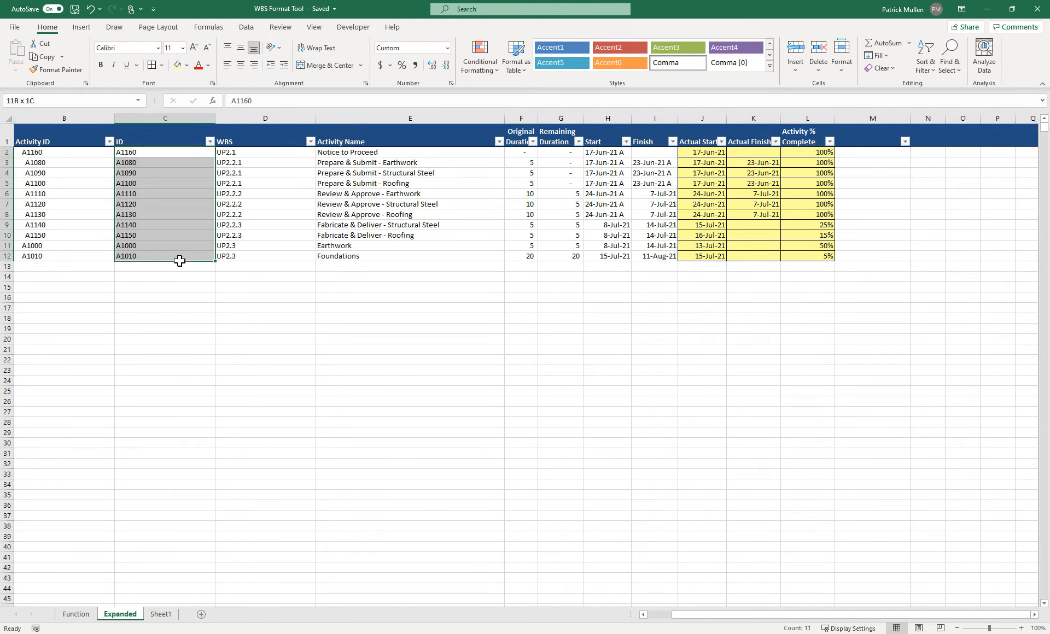
key(ctrl+c)
click(387, 633)
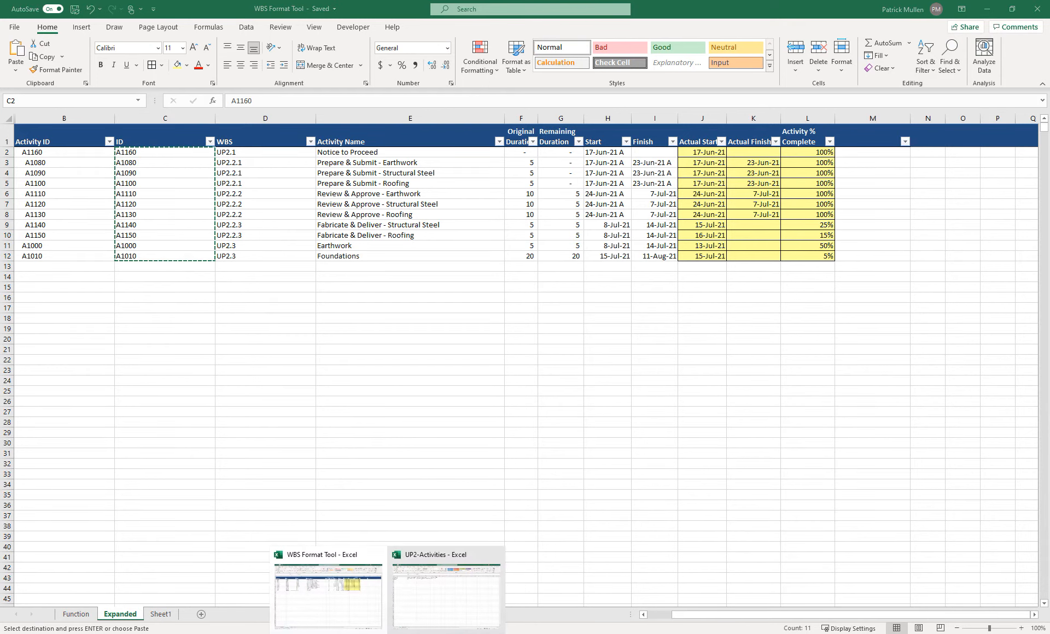
click(412, 625)
click(82, 160)
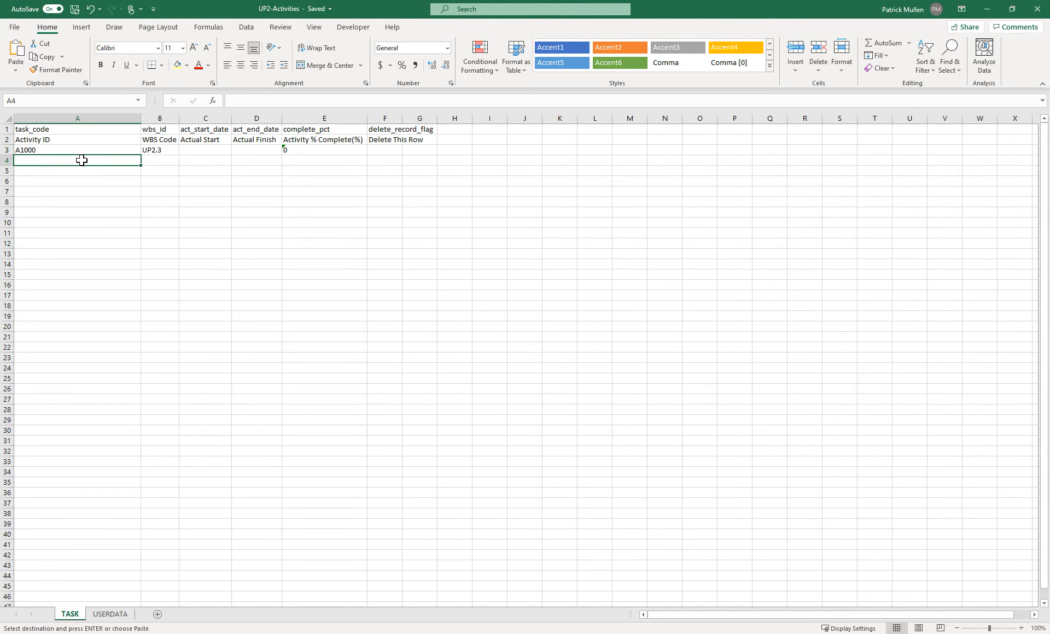
right_click(81, 160)
click(129, 216)
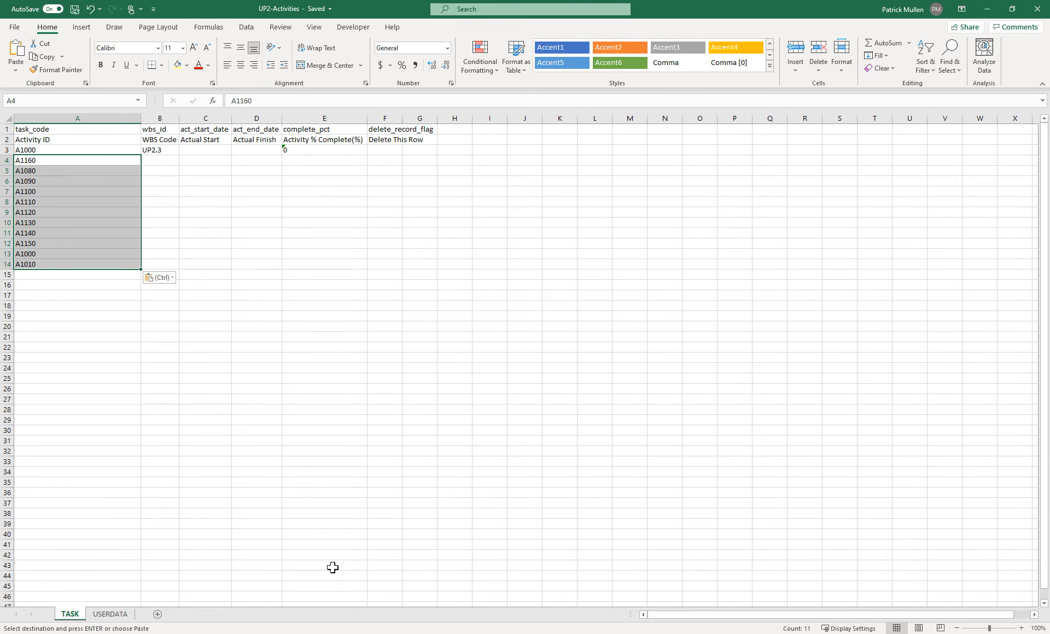
Copy the WBS codes in D2:D12 of WBS Format Tool and paste them as values at B4 of the UP2-Activities TASK sheet.
mouse_move(387, 633)
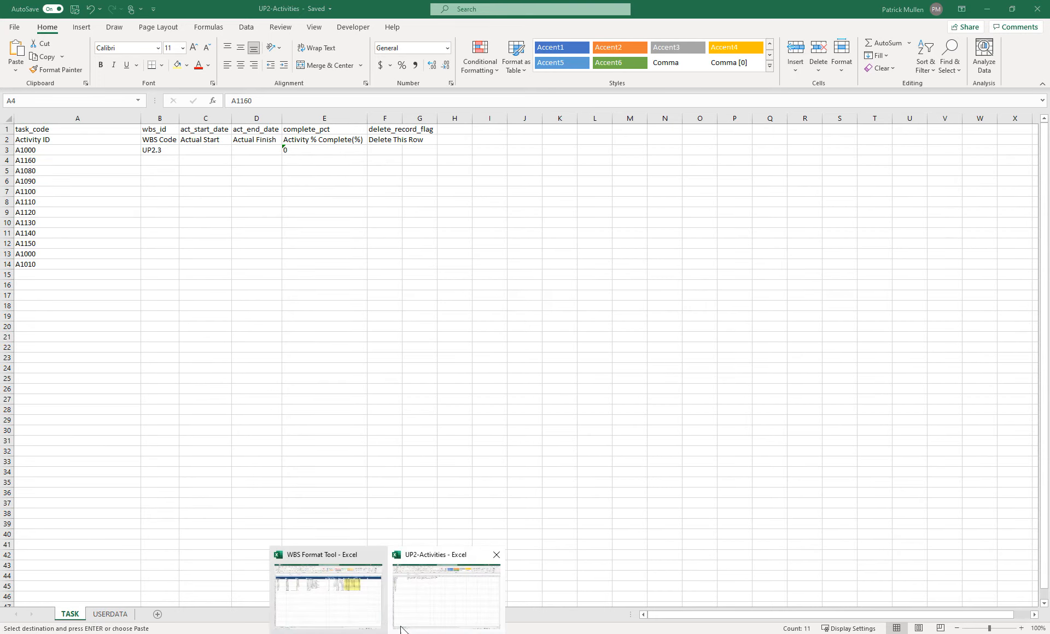
click(357, 609)
drag(250, 157, 259, 256)
key(ctrl+c)
click(395, 631)
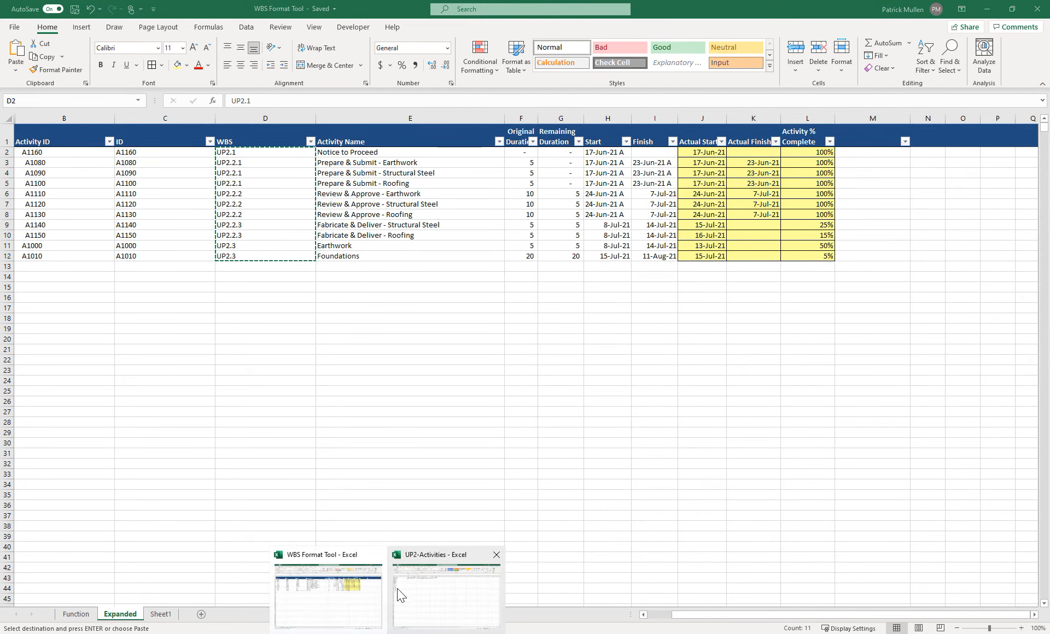
click(425, 595)
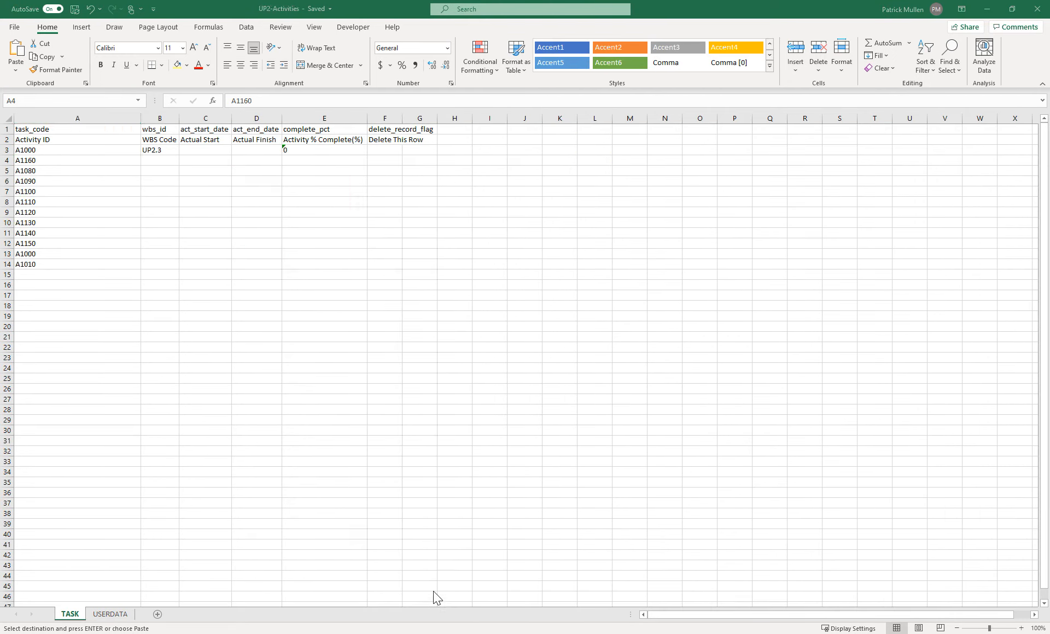
click(158, 164)
right_click(159, 164)
click(199, 219)
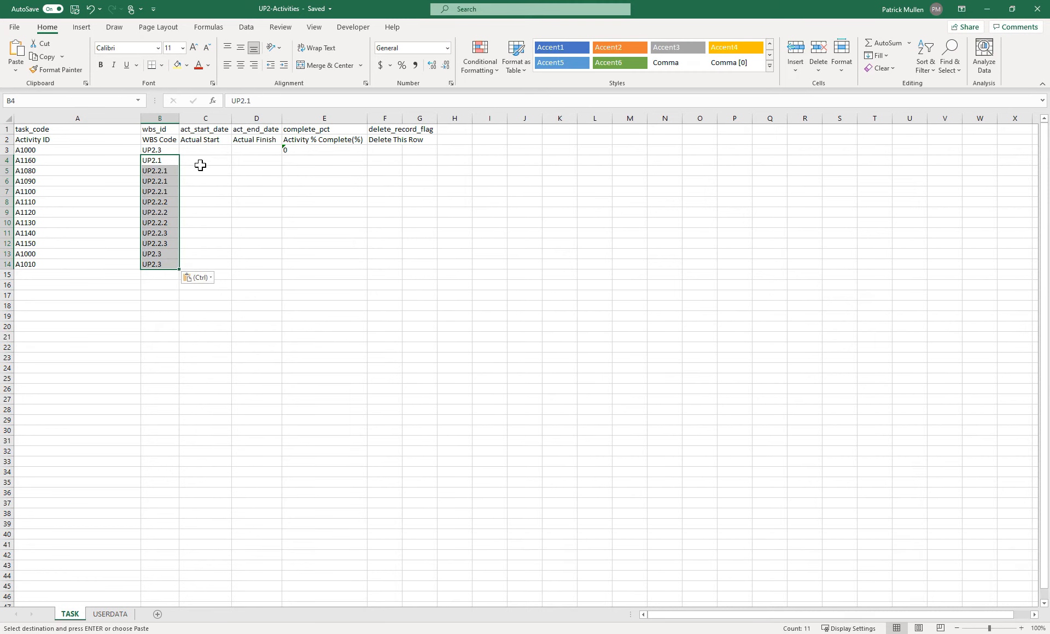
Copy Actual Start, Actual Finish and Activity % Complete (J2:L12) from WBS Format Tool and paste them as values at C4 of the UP2-Activities TASK sheet.
click(396, 632)
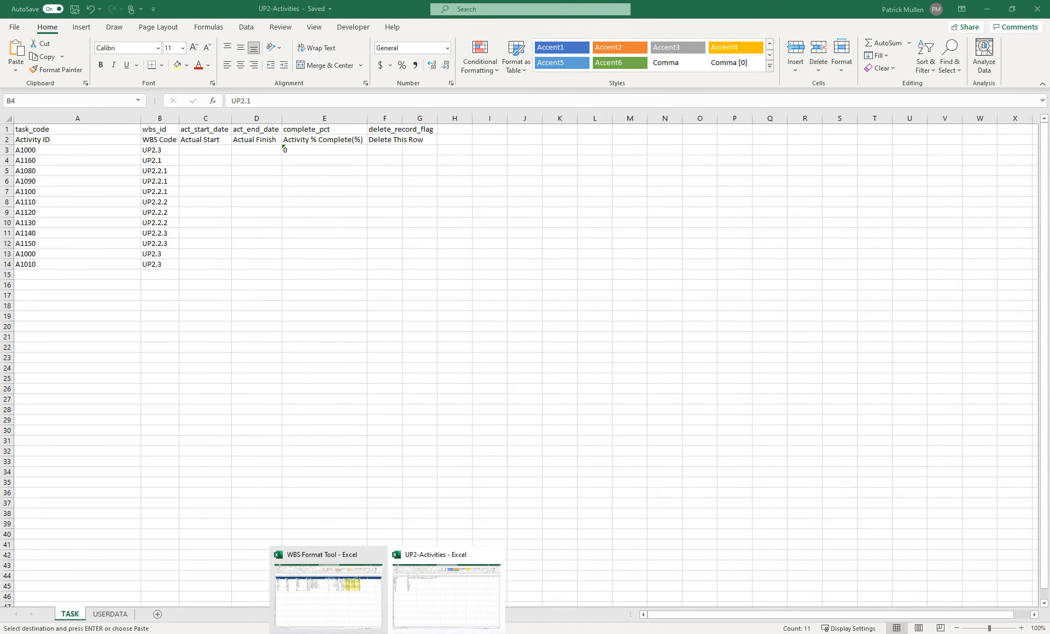
click(358, 609)
drag(713, 155, 818, 256)
key(ctrl+c)
click(392, 631)
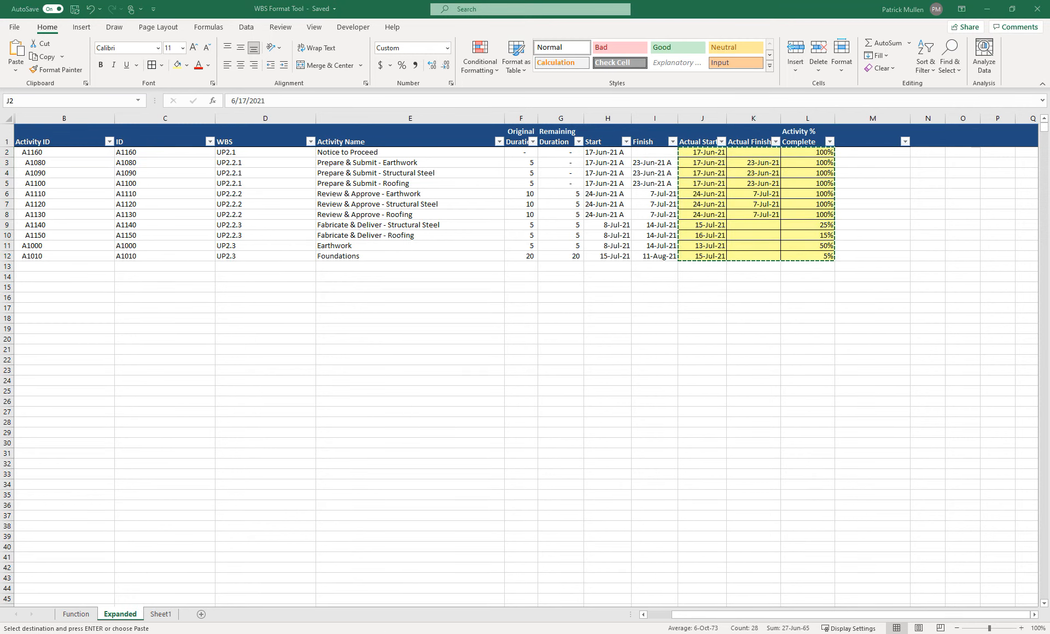
click(421, 600)
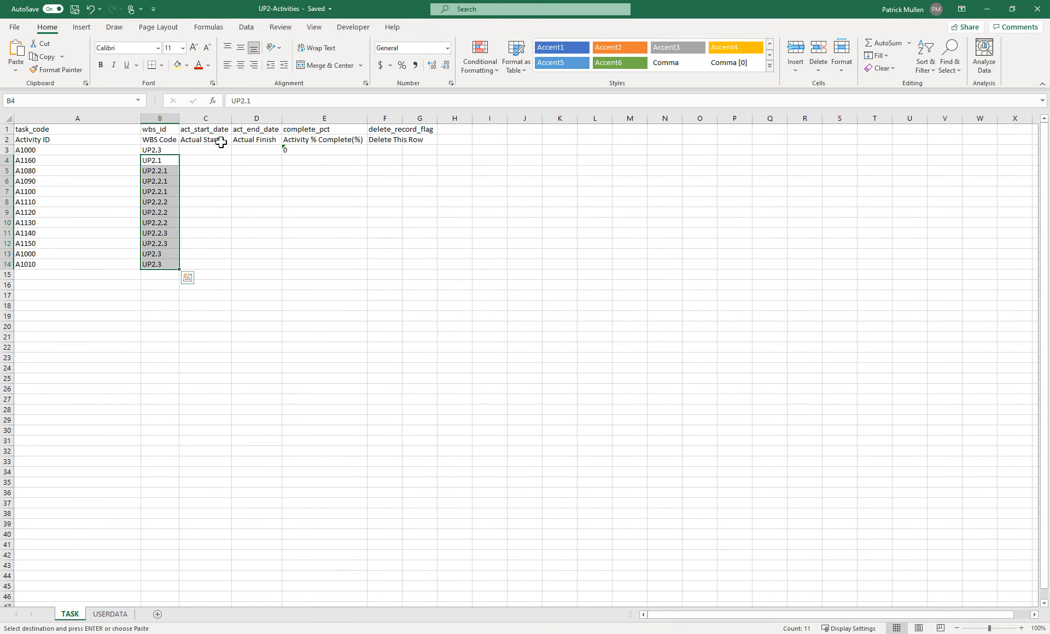
click(197, 157)
right_click(196, 158)
click(241, 218)
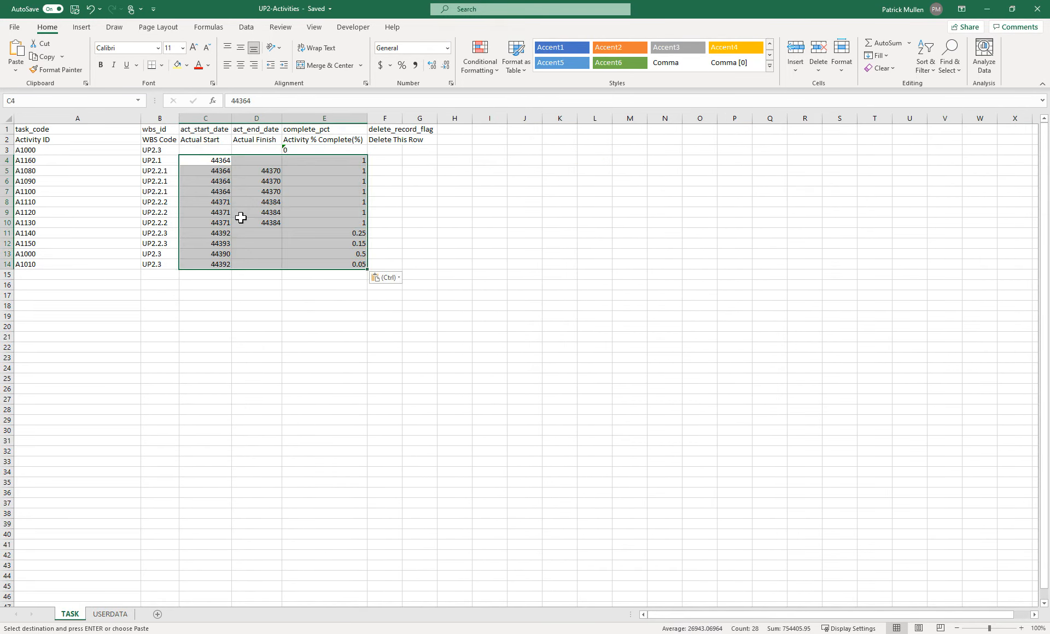
drag(216, 160, 336, 266)
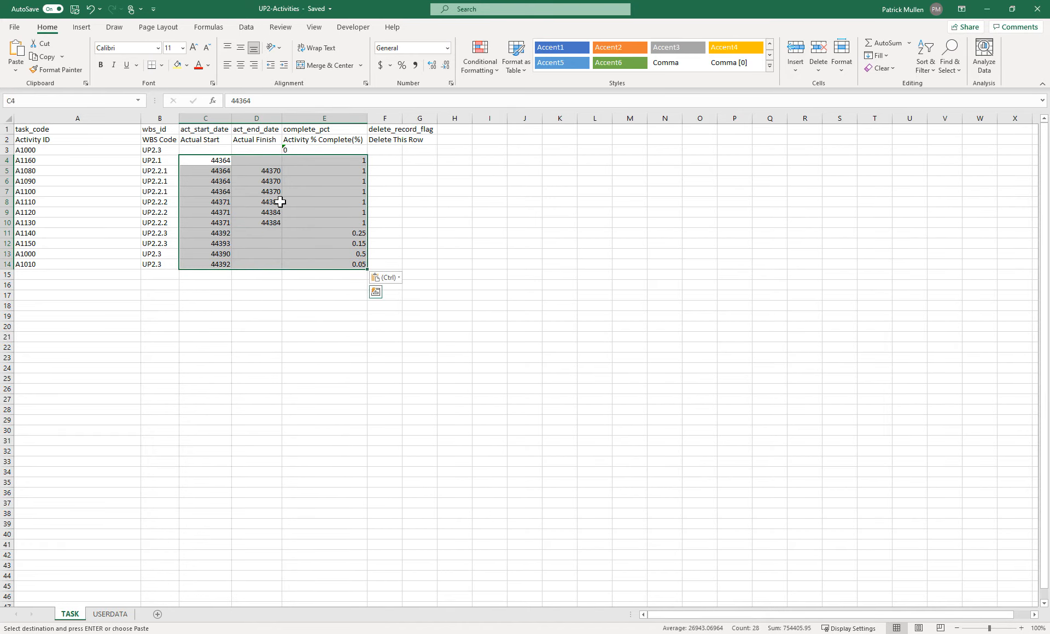
Try to copy the formatting of C3:E3 onto the pasted values in C4:E14.
click(206, 148)
drag(233, 151, 301, 147)
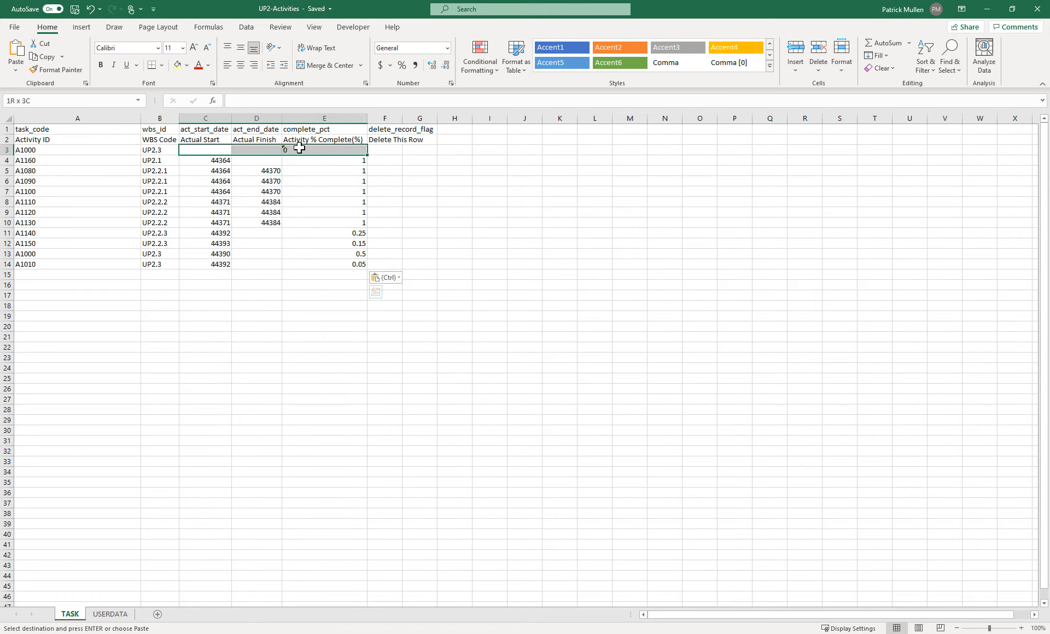
click(58, 70)
drag(216, 159, 338, 272)
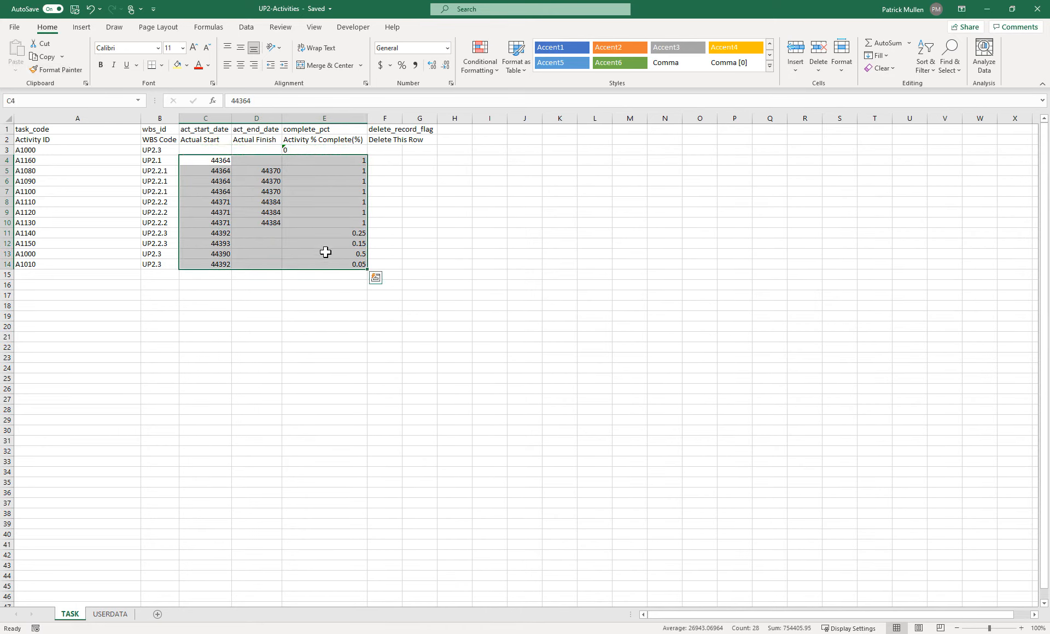
click(325, 252)
Format the Actual Start and Actual Finish values in C4:D14 as dates of type 14-Mar-12.
click(213, 160)
drag(211, 141, 265, 263)
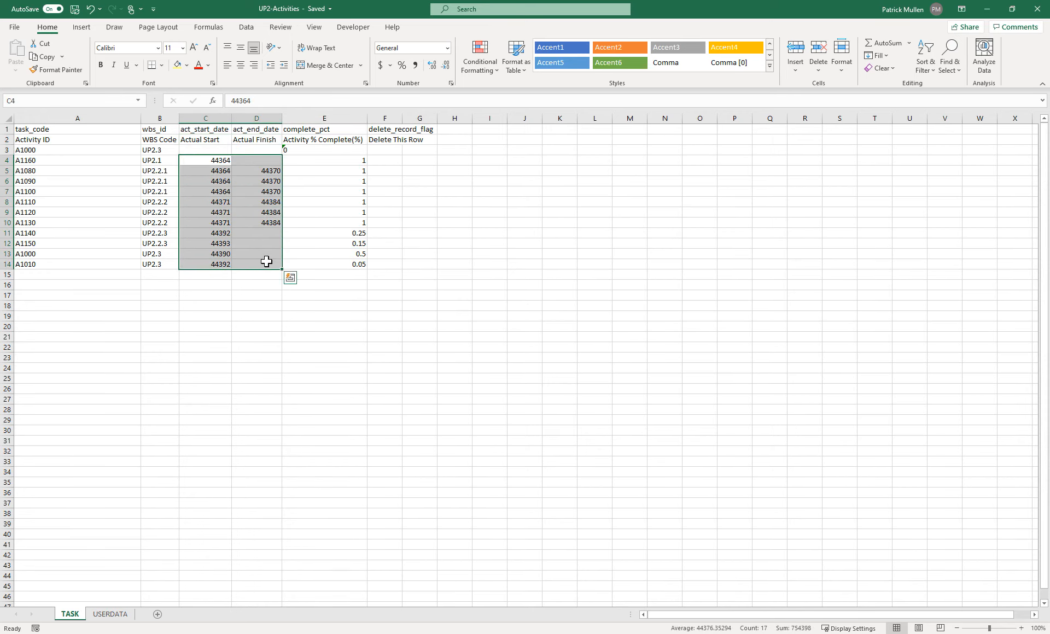
key(ctrl+1)
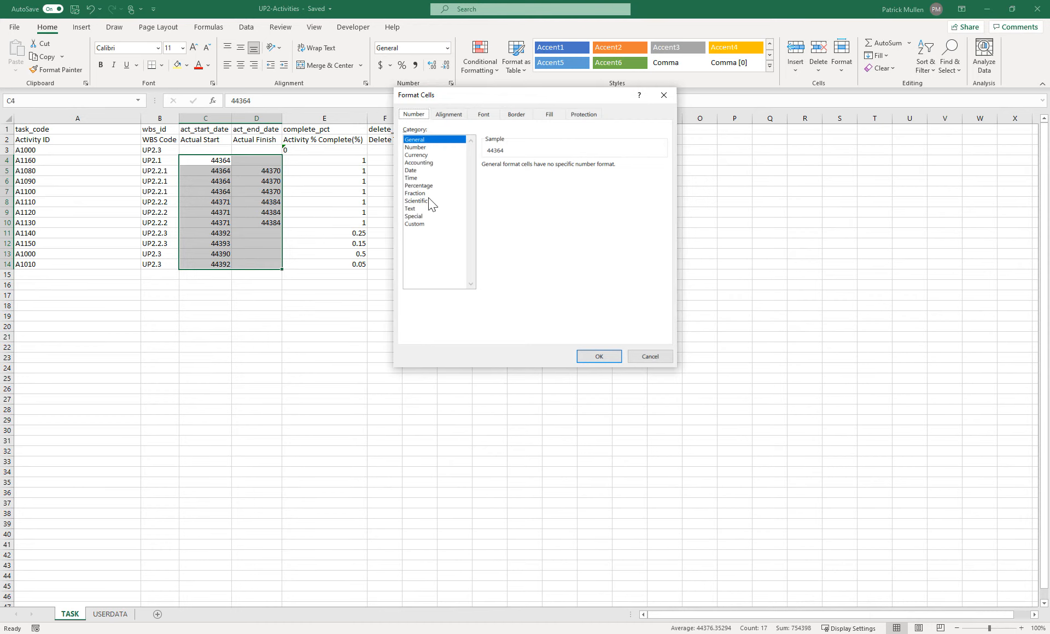
click(420, 171)
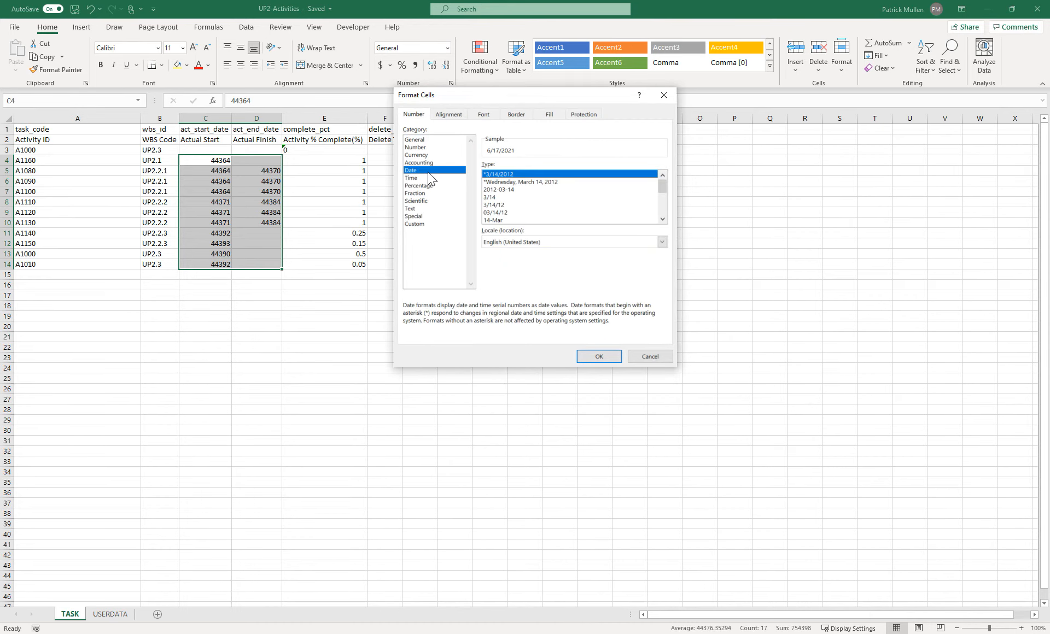
scroll(494, 204, down, 1)
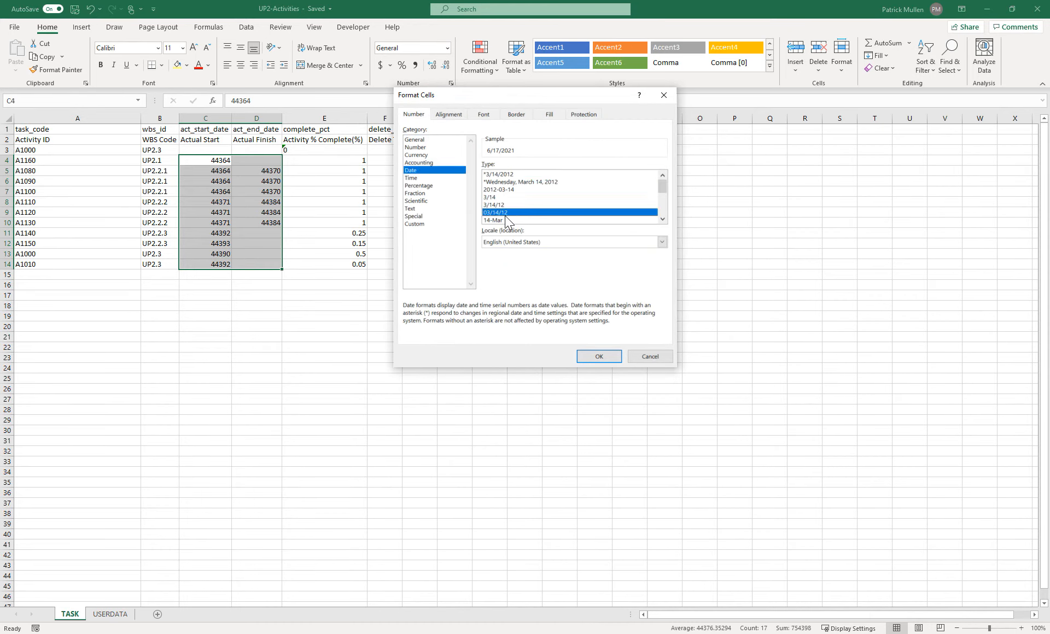
click(496, 205)
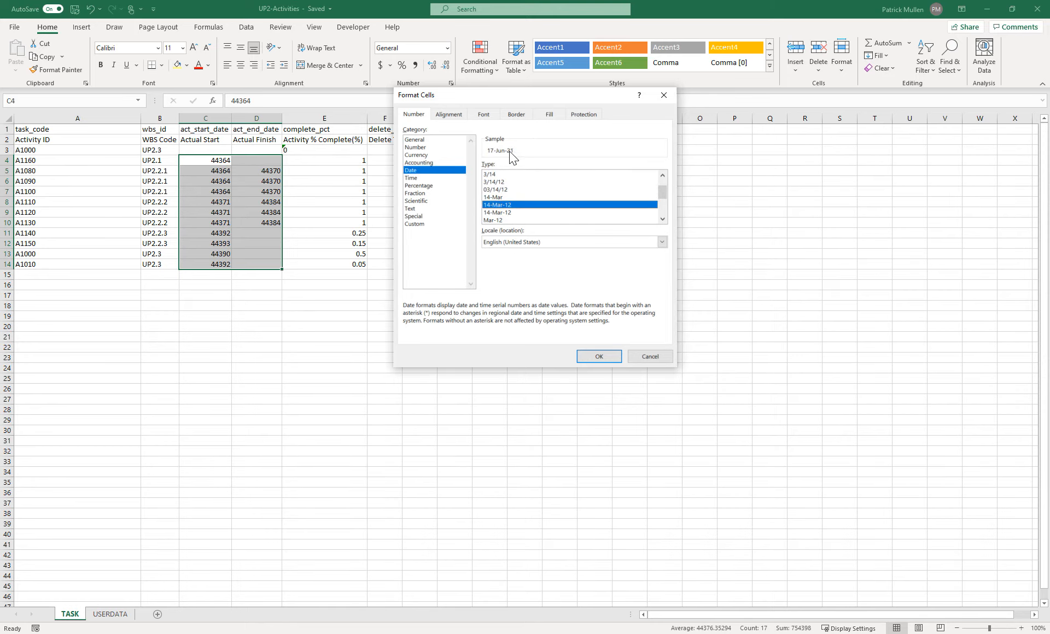
click(595, 359)
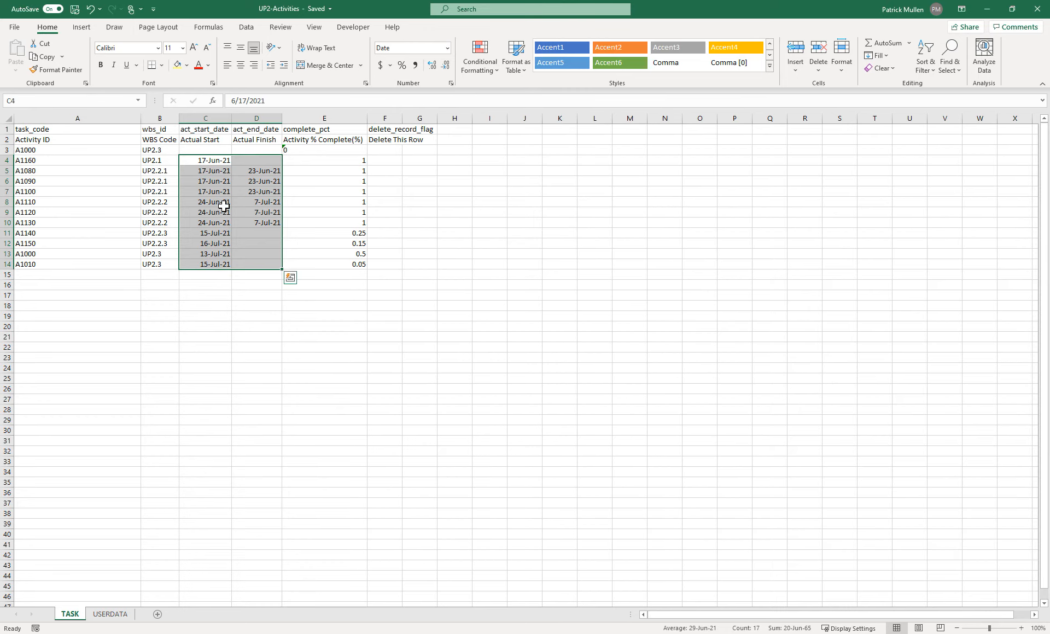
click(346, 162)
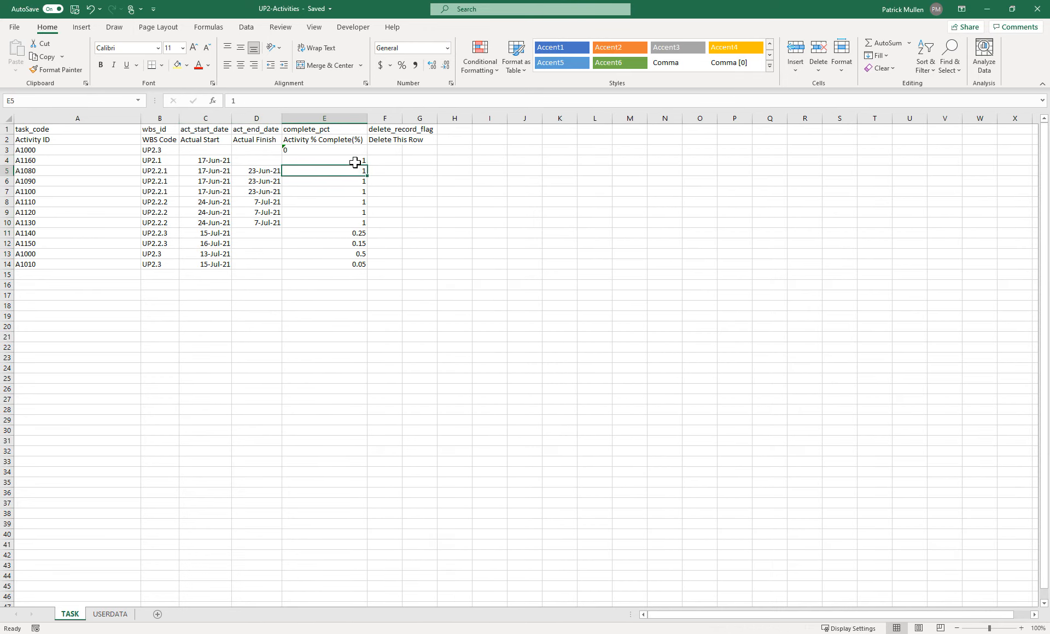
drag(354, 161, 352, 264)
key(ctrl+c)
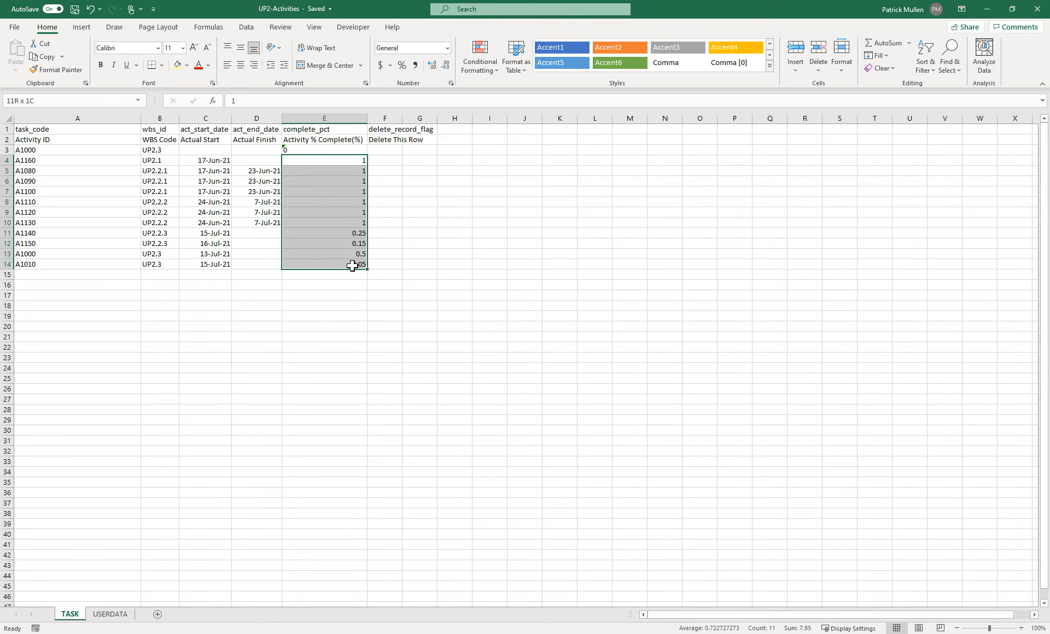
drag(353, 266, 352, 266)
key(ctrl+v)
click(352, 159)
key(Down)
Enter the formula =E4*100 in F4 and fill it down to F14.
click(383, 160)
text(=)
key(Left)
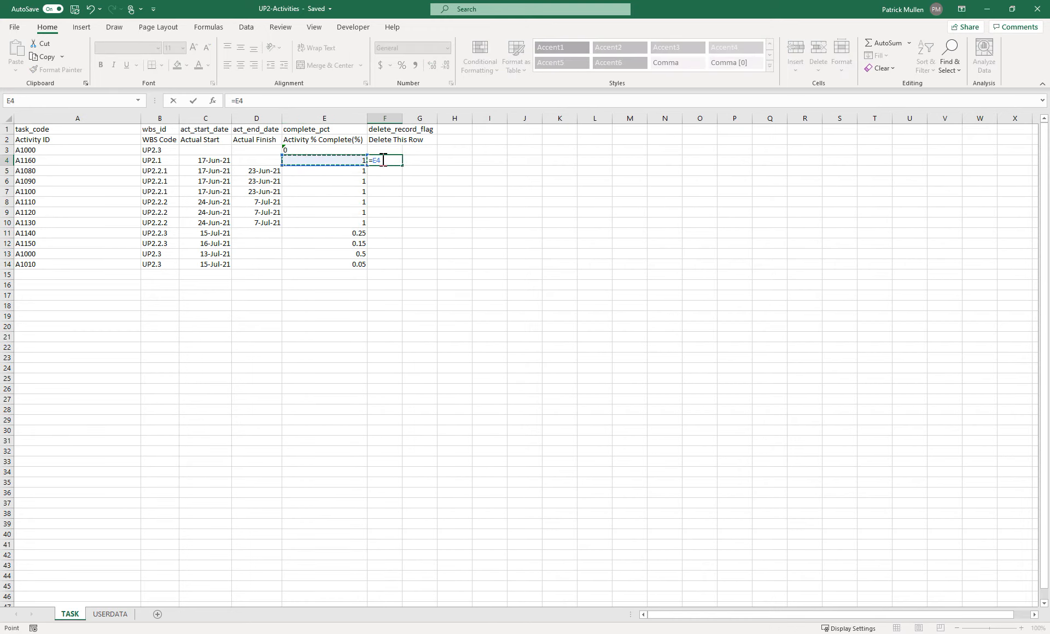
text(*)
key(ctrl+Return)
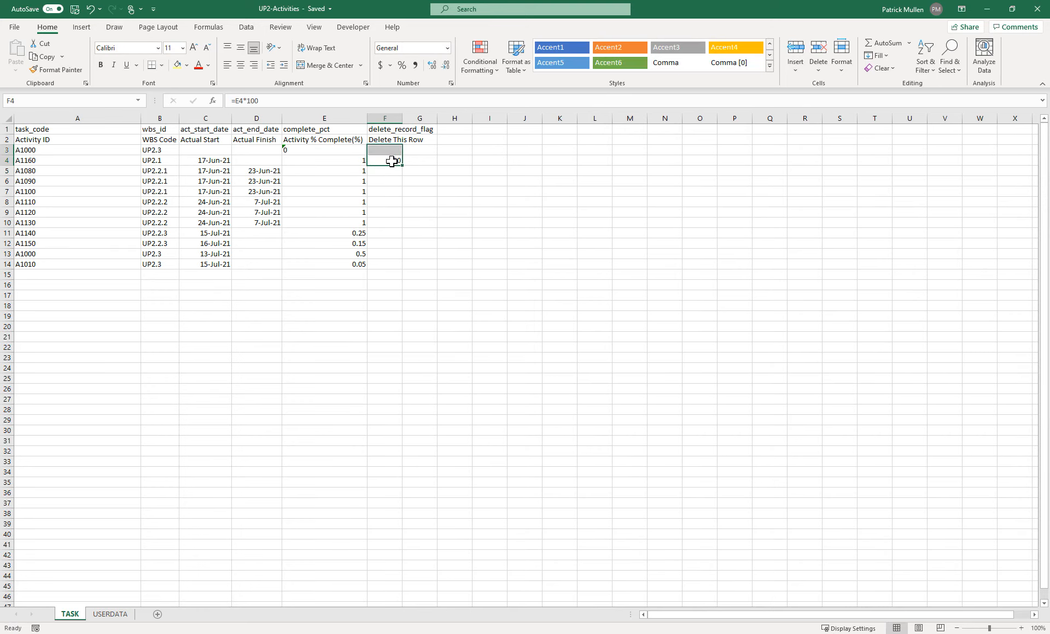
double_click(404, 167)
Paste the results of F4:F14 as values over the percentages in E4:E14, and clear the helper cells F4:F14.
key(ctrl+c)
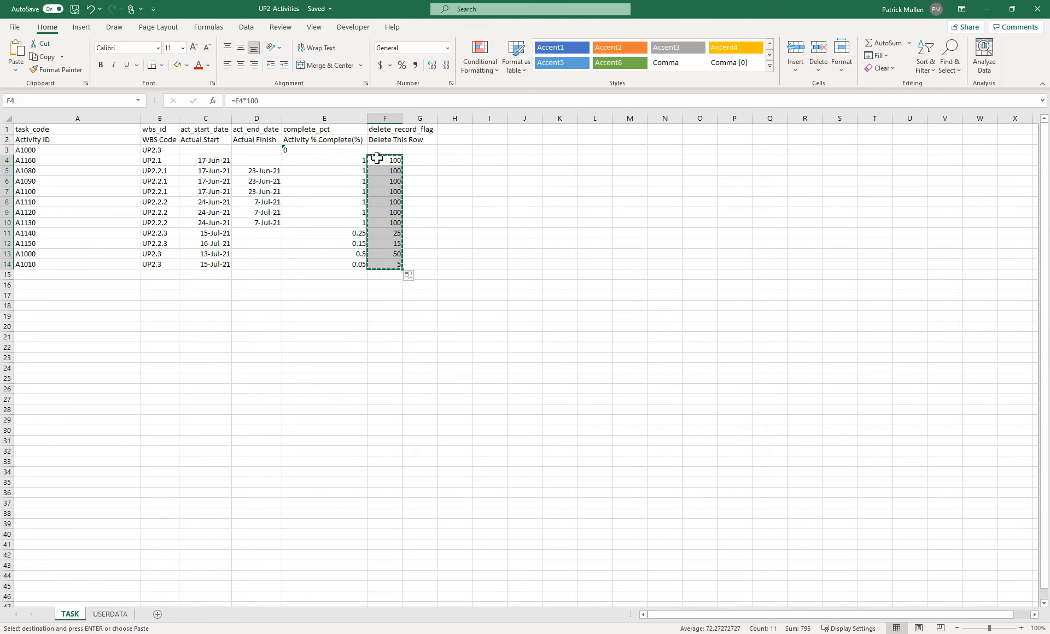
click(343, 165)
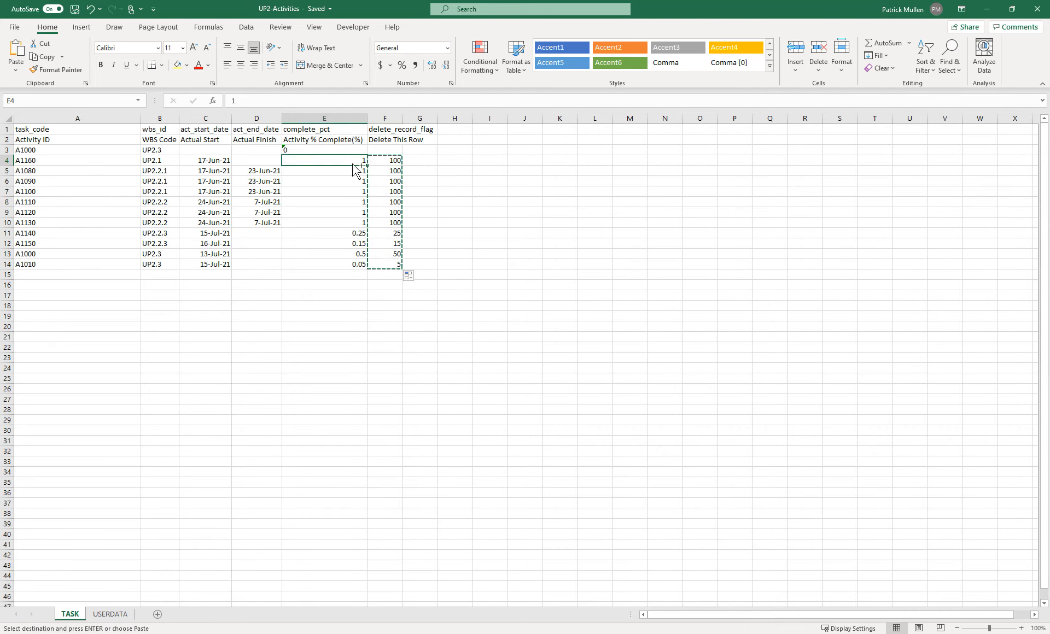
right_click(352, 159)
click(397, 217)
drag(381, 160, 403, 271)
key(Delete)
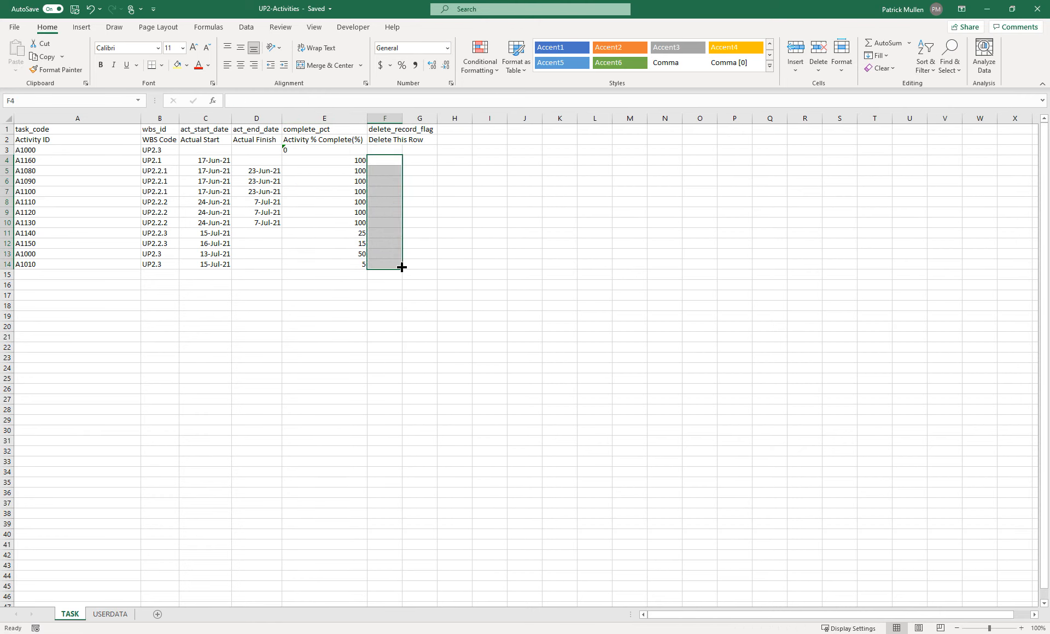
click(629, 191)
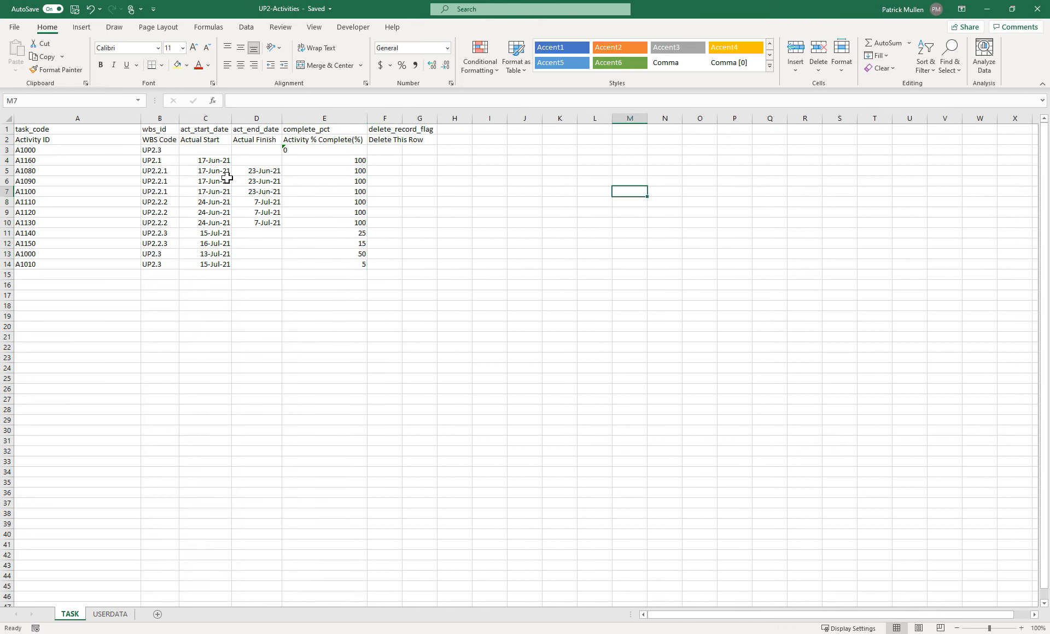
Delete row 3, the original A1000 record without actual dates.
drag(76, 168, 26, 162)
click(3, 150)
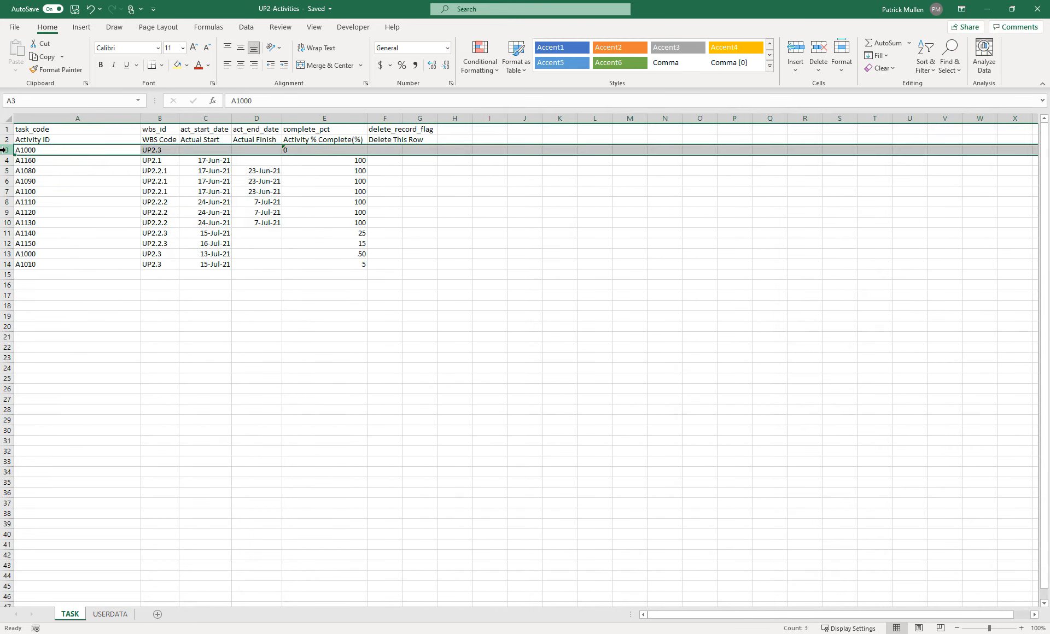
right_click(4, 149)
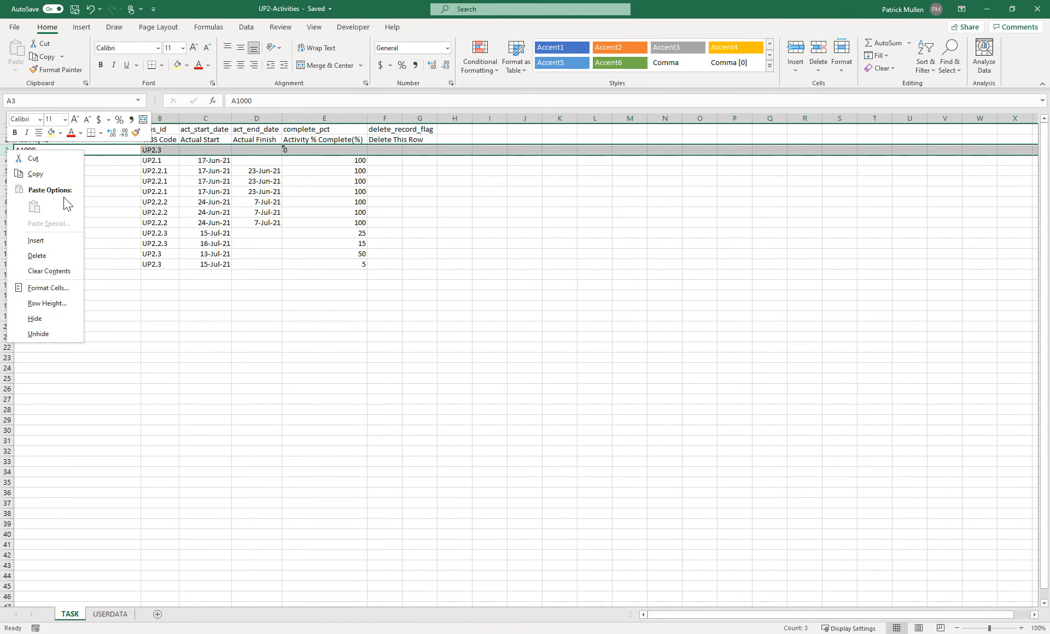
click(53, 255)
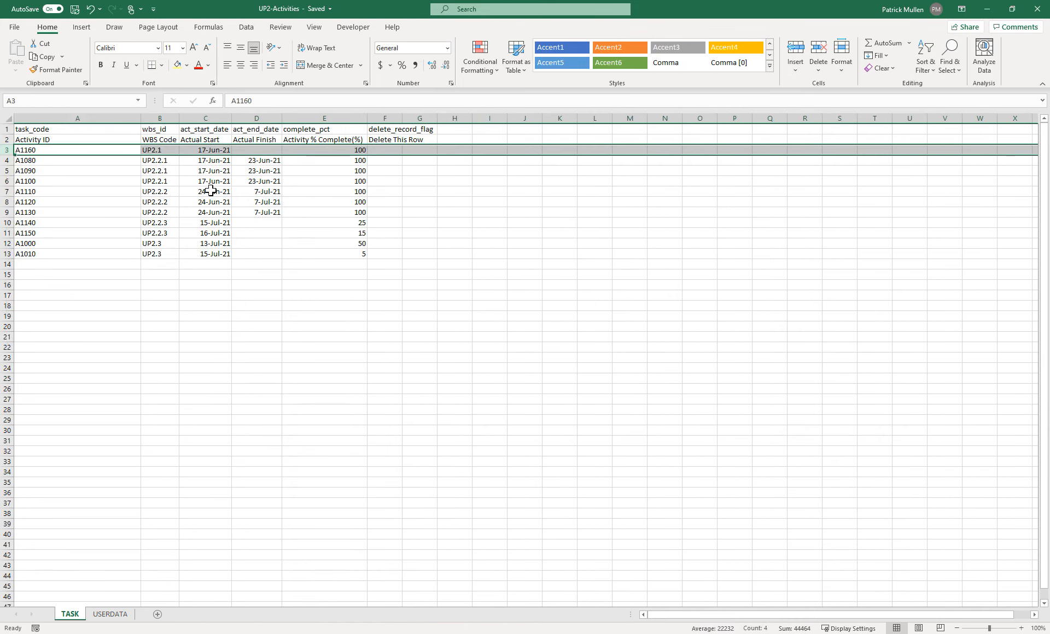
Check the finished data in A3:E13, then save and close the UP2-Activities workbook.
click(206, 191)
drag(85, 147, 341, 258)
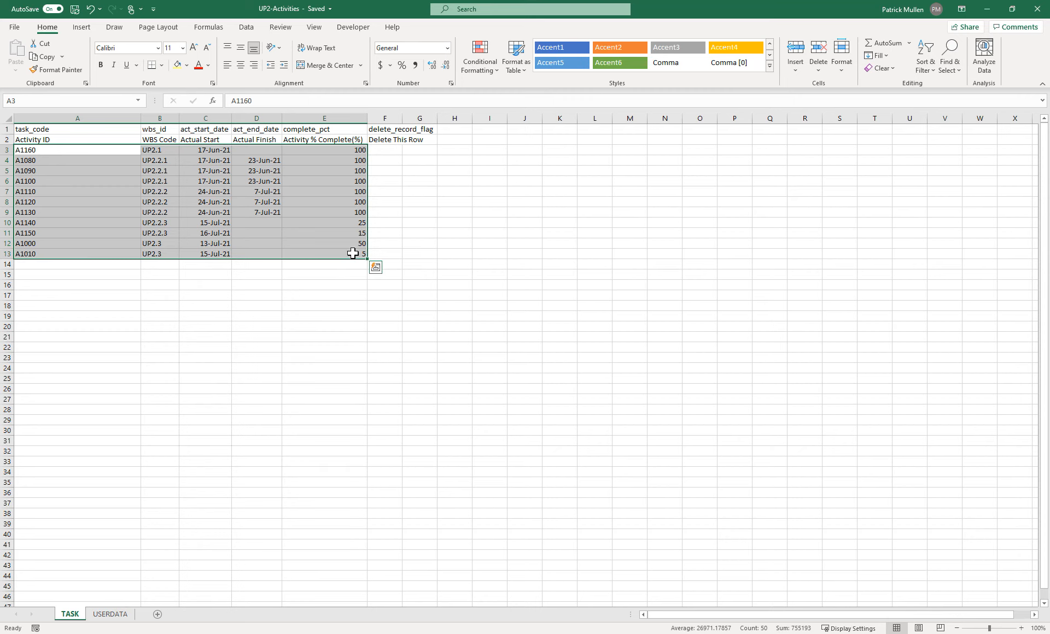
click(78, 12)
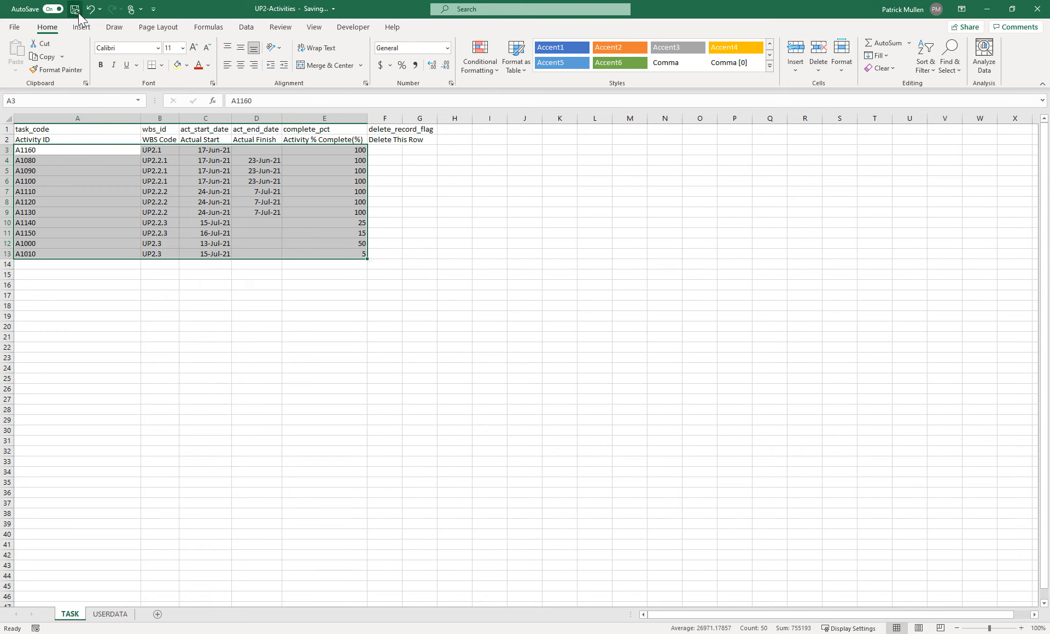
click(192, 233)
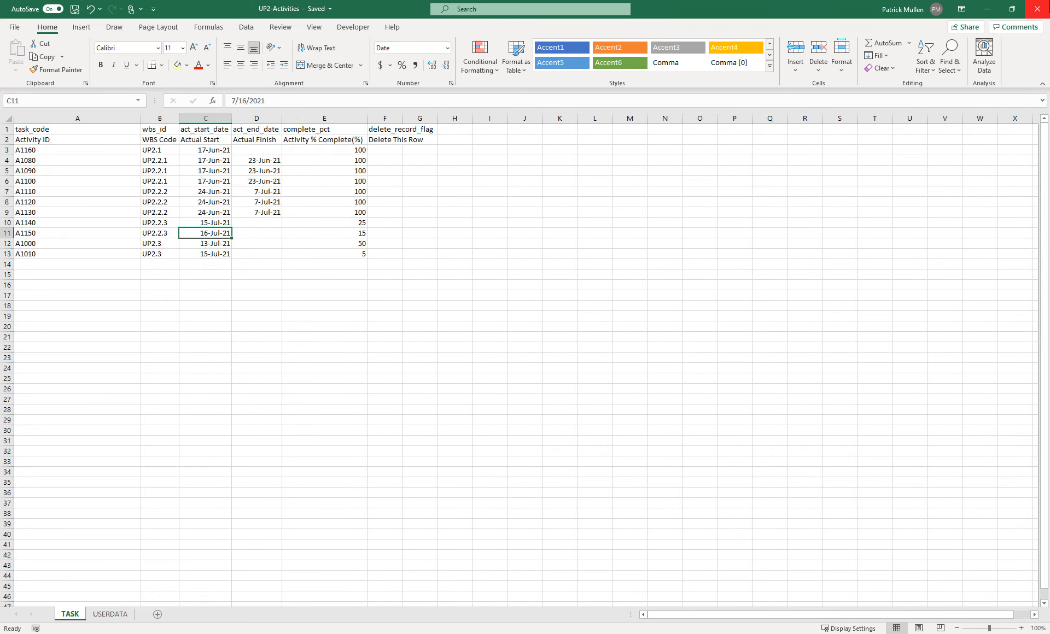
click(1042, 14)
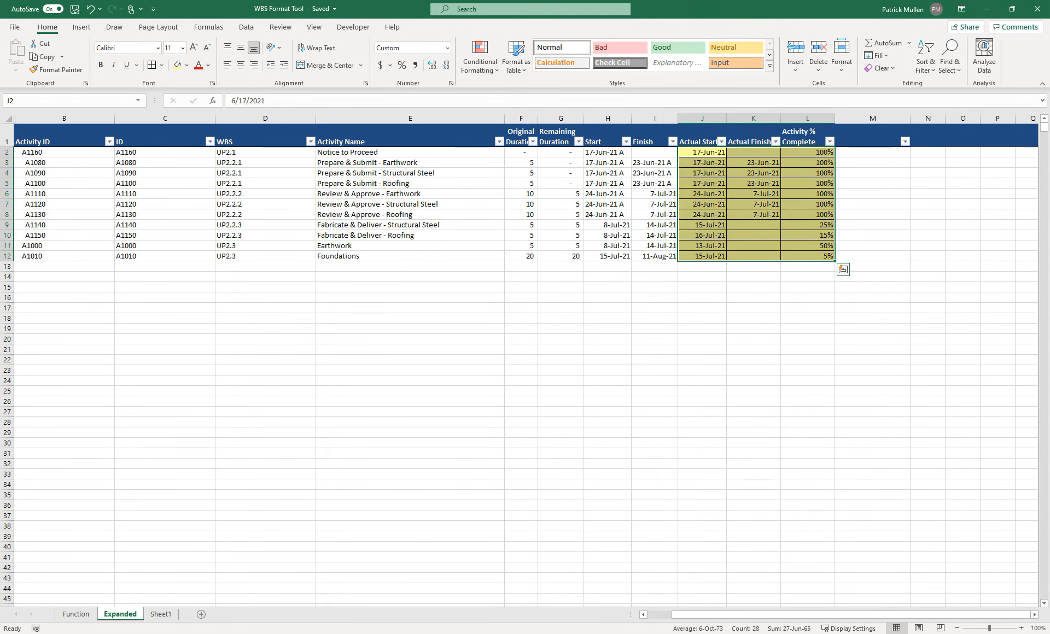
Switch to Primavera P6 and group the activities of UP2 by WBS.
key(alt+Tab)
click(234, 240)
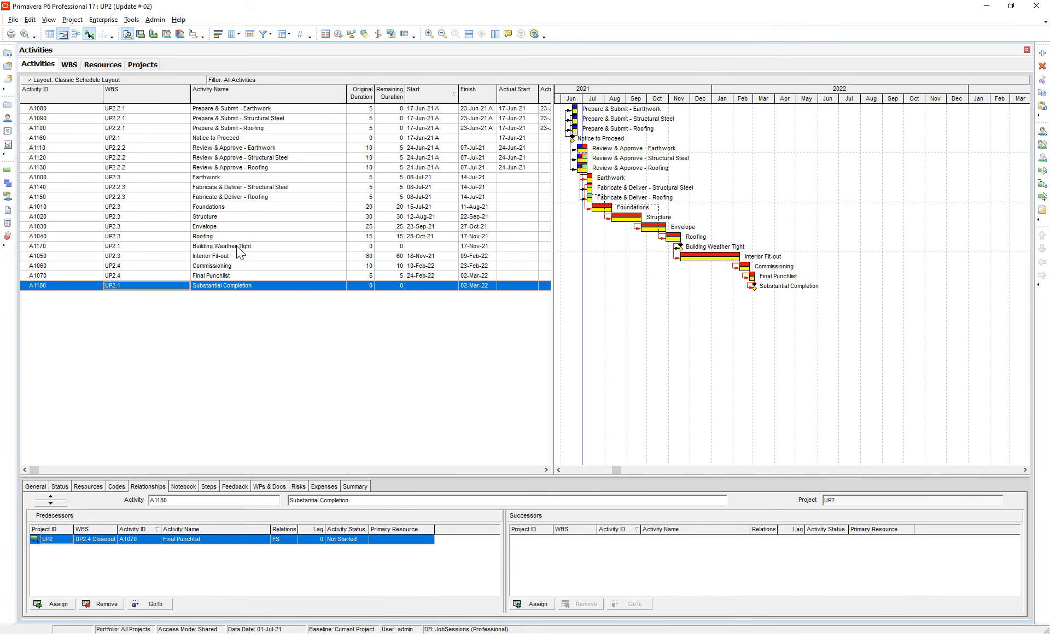
click(281, 34)
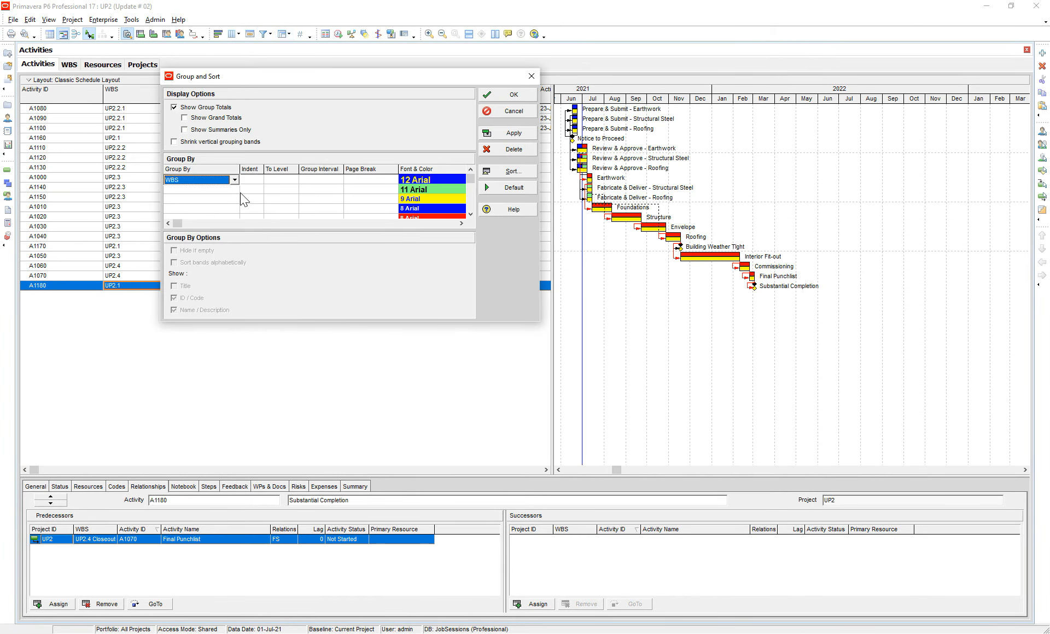
click(512, 133)
click(514, 96)
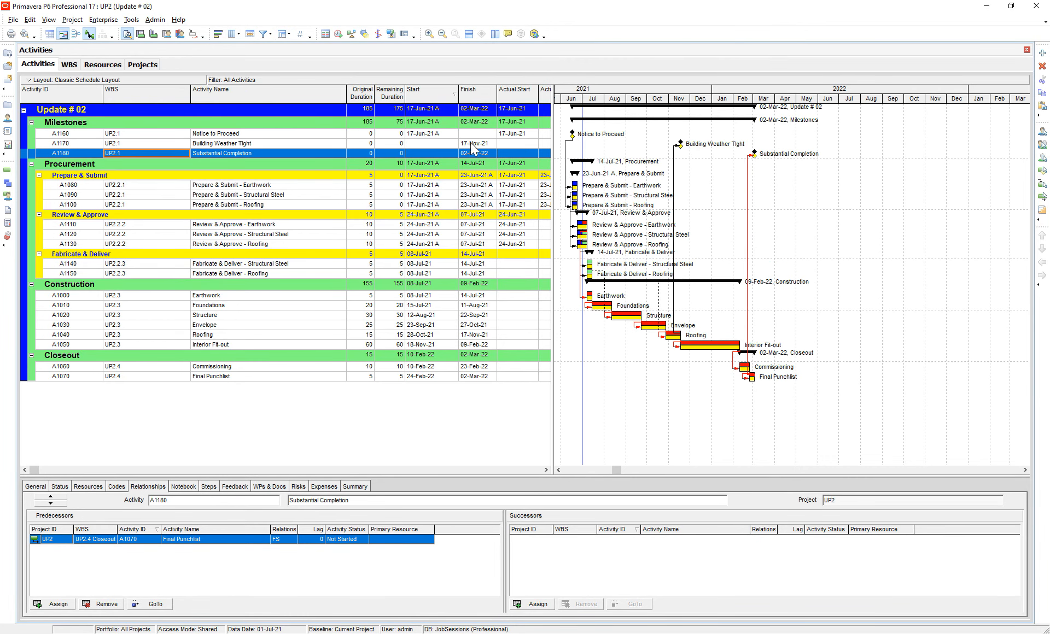
Start an import with Spreadsheet - (XLSX) as the import format and continue to the file selection.
click(12, 20)
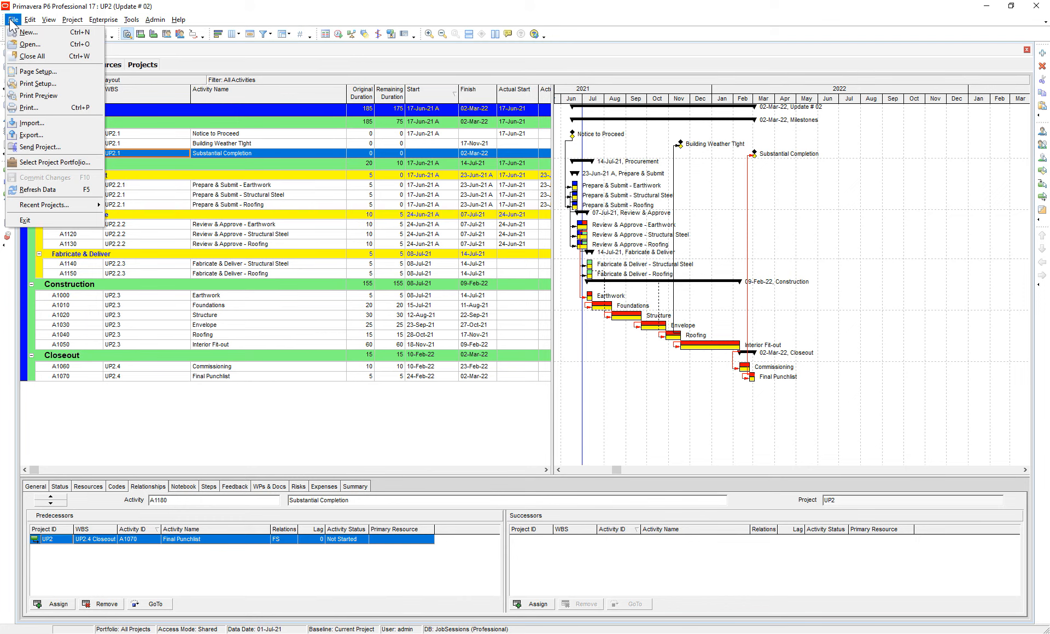
click(36, 123)
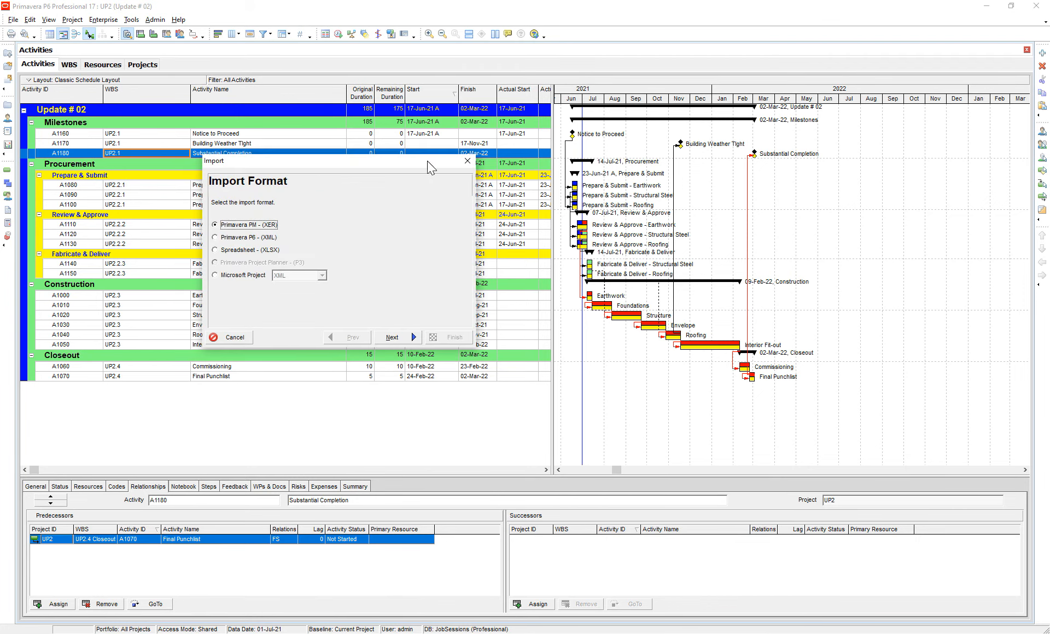
click(228, 252)
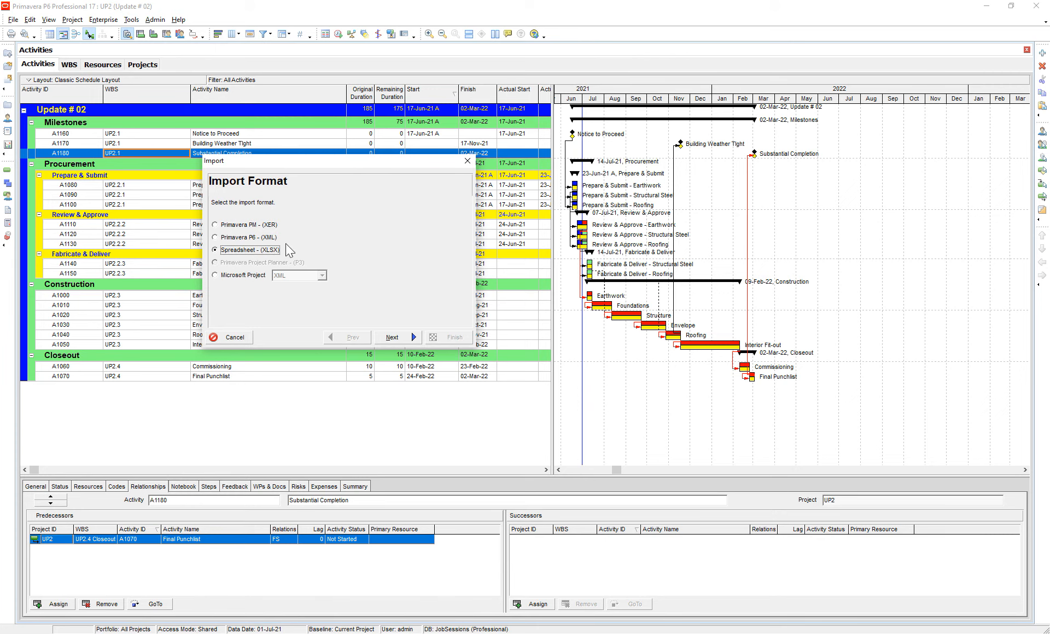
click(414, 337)
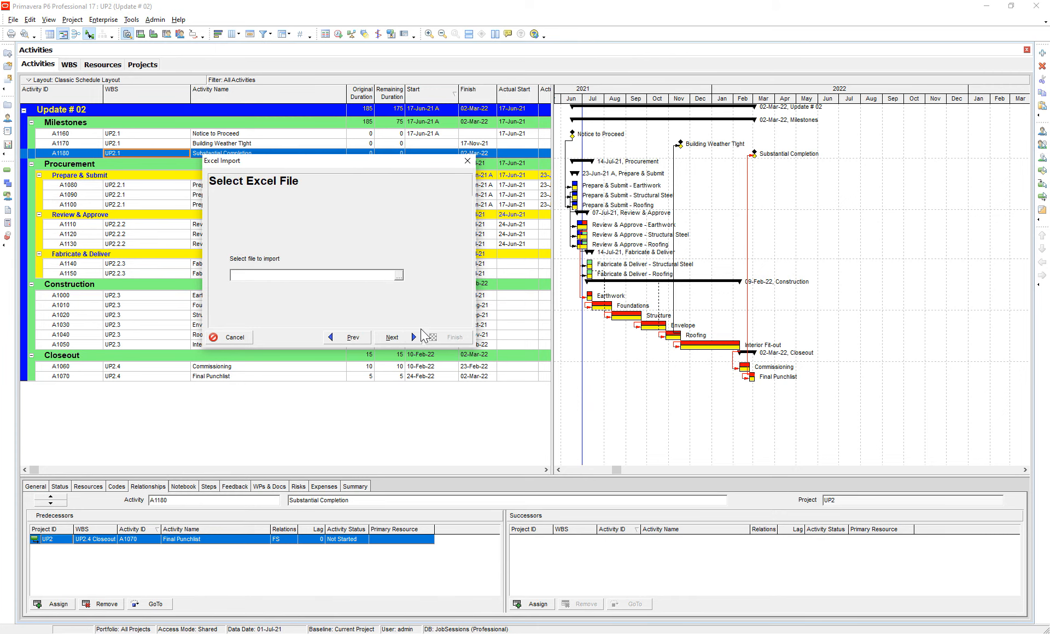
Choose UP2-Activities in the J&J Exports folder on OneDrive as the Excel file to import.
click(398, 275)
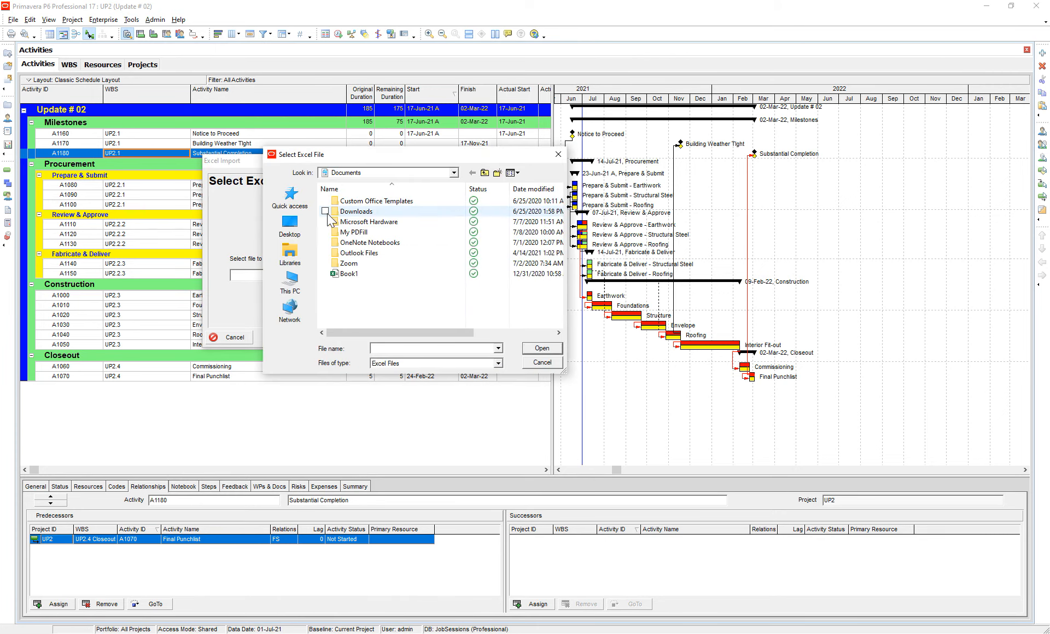
click(409, 173)
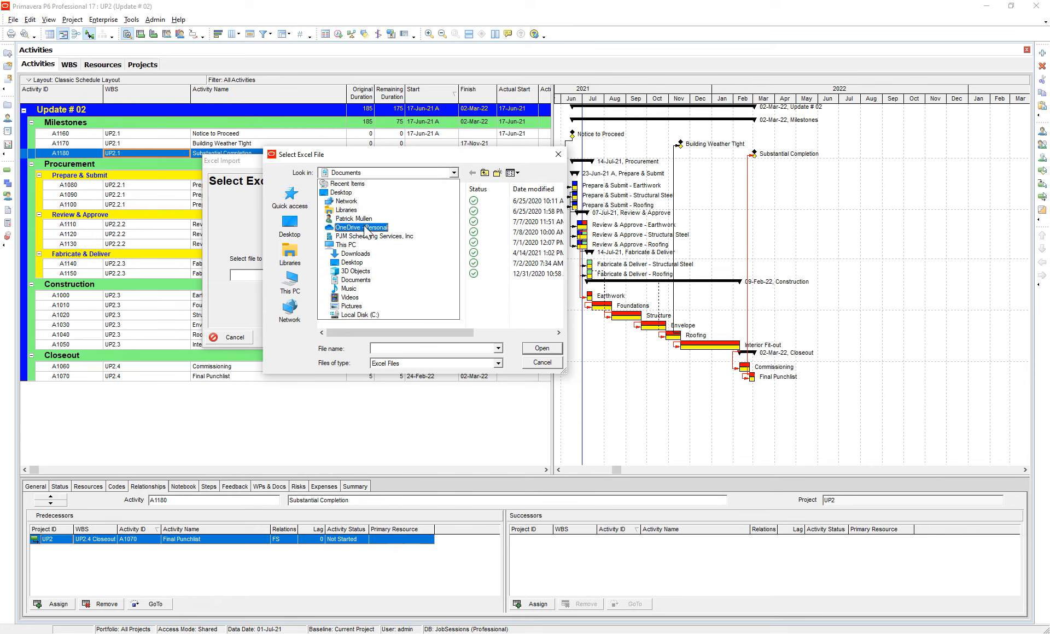
click(361, 227)
double_click(361, 243)
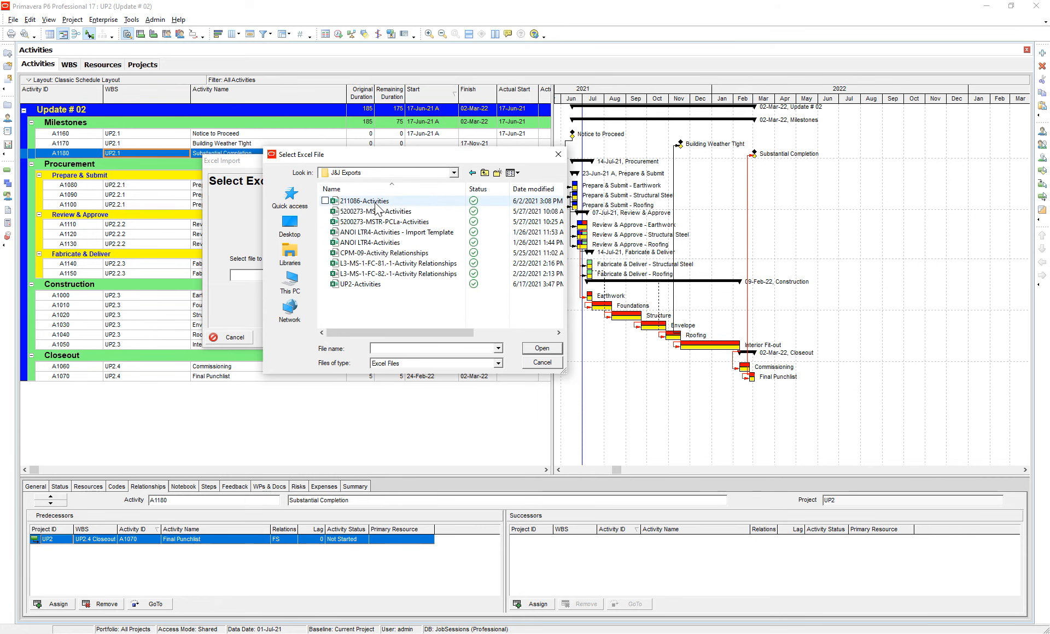
click(377, 286)
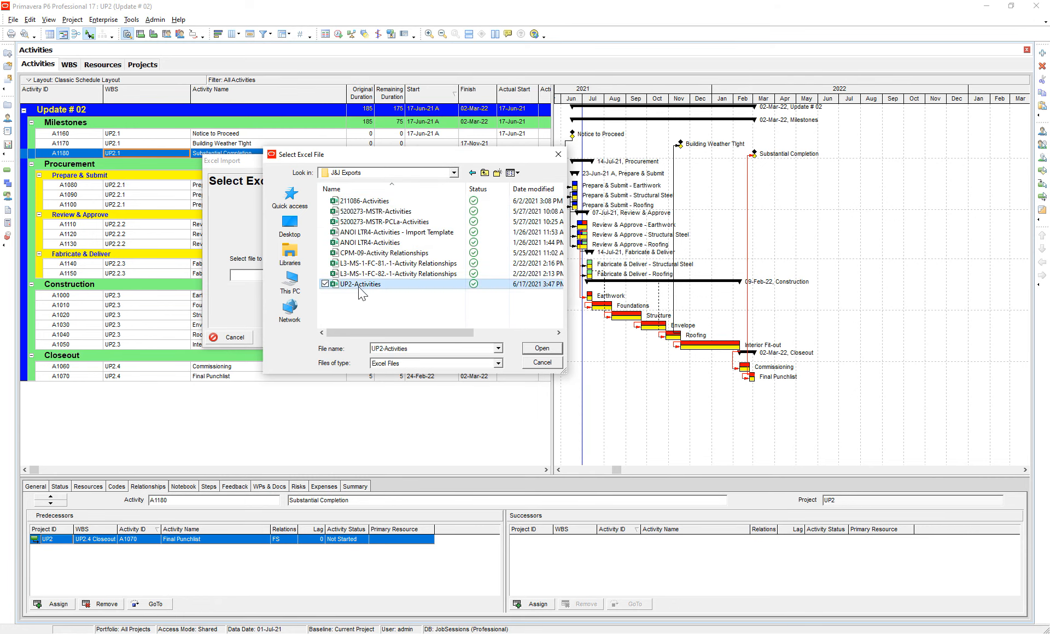
double_click(374, 286)
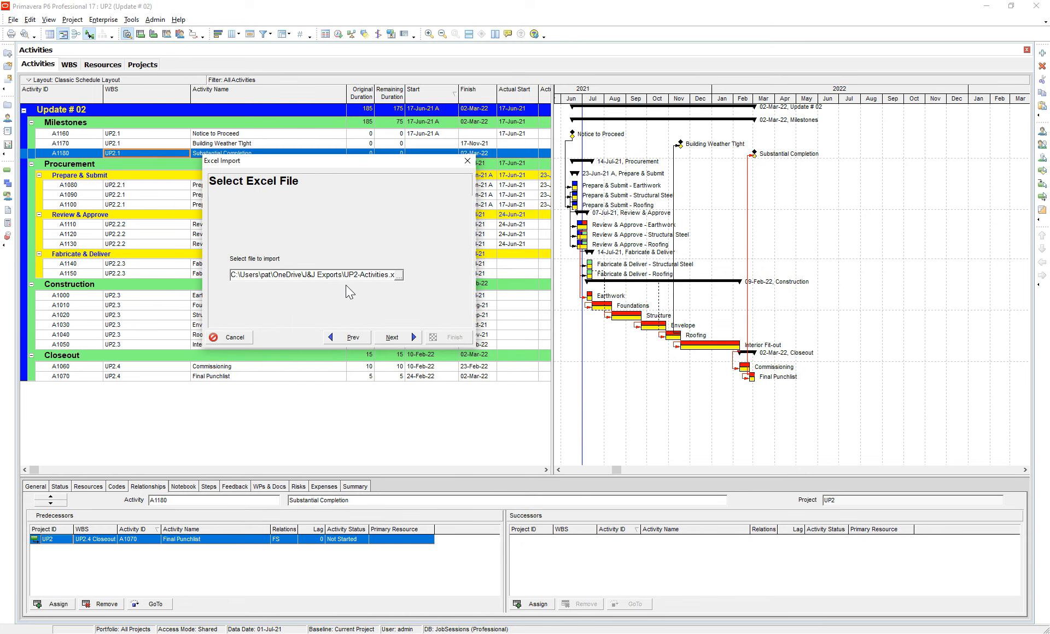
Select Activities as the only type of data to import and continue to the project options.
click(411, 344)
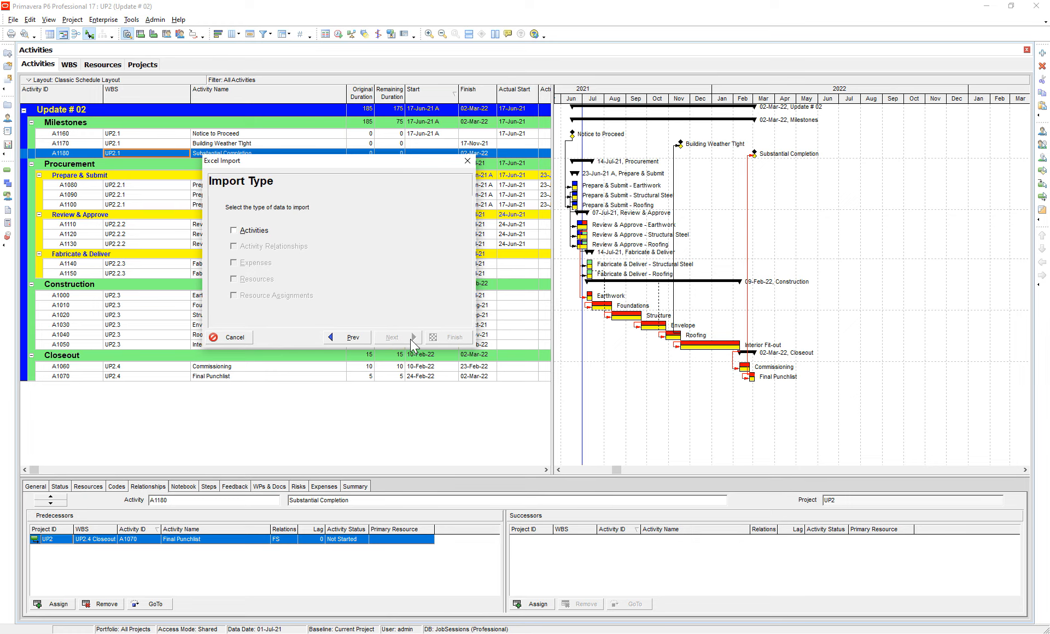
click(235, 234)
click(390, 338)
Use Update Existing Project as the import action and choose UP2 as the destination project.
click(293, 258)
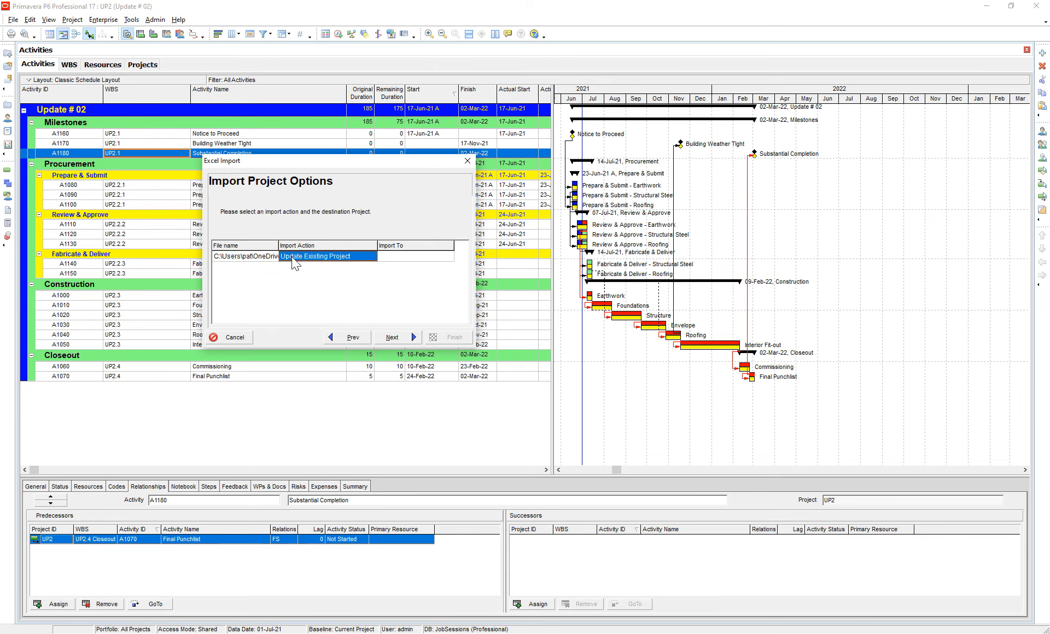
click(407, 257)
click(422, 257)
click(449, 257)
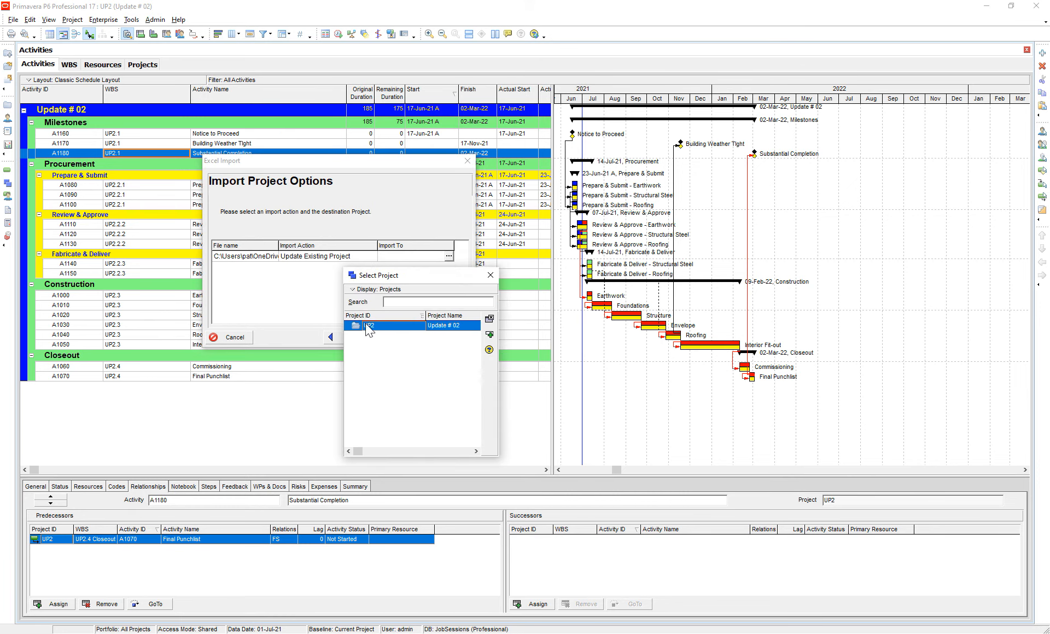
double_click(374, 328)
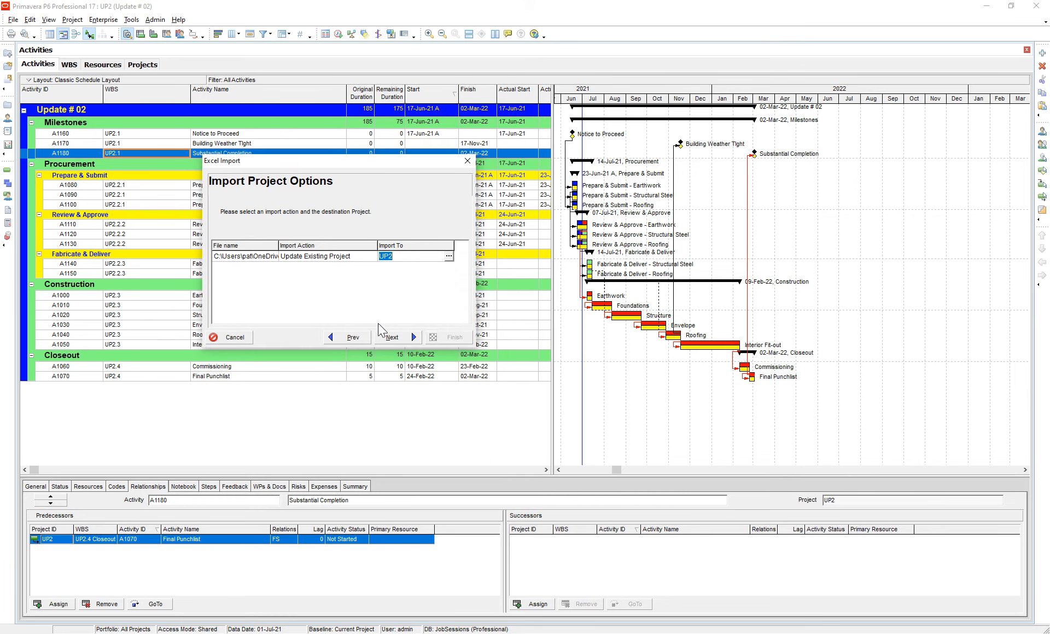
Run the spreadsheet import into the project and close the import wizard.
click(414, 337)
click(453, 338)
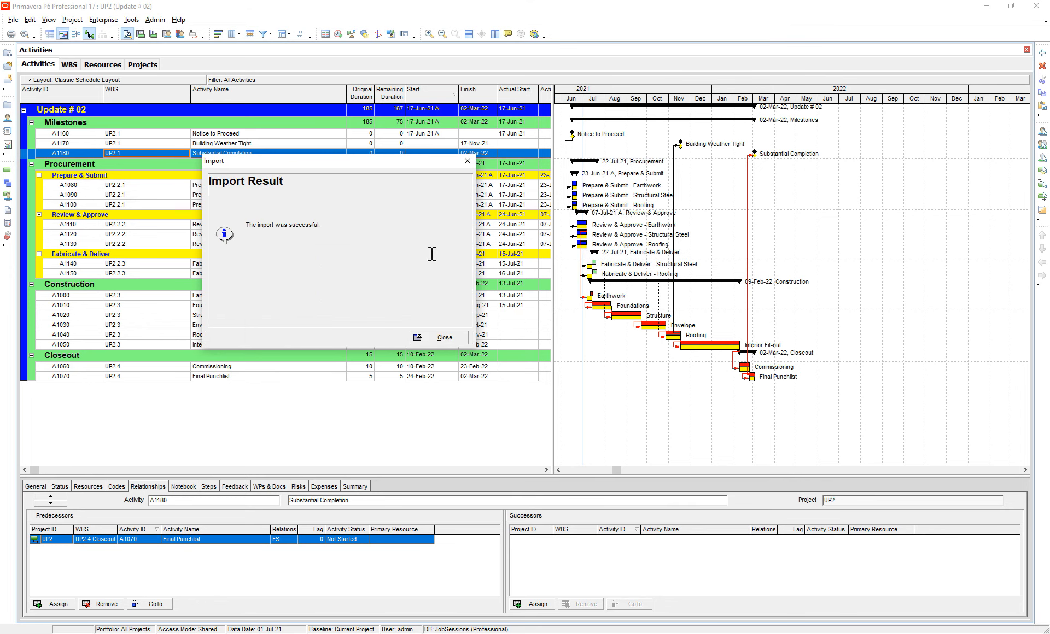
click(444, 338)
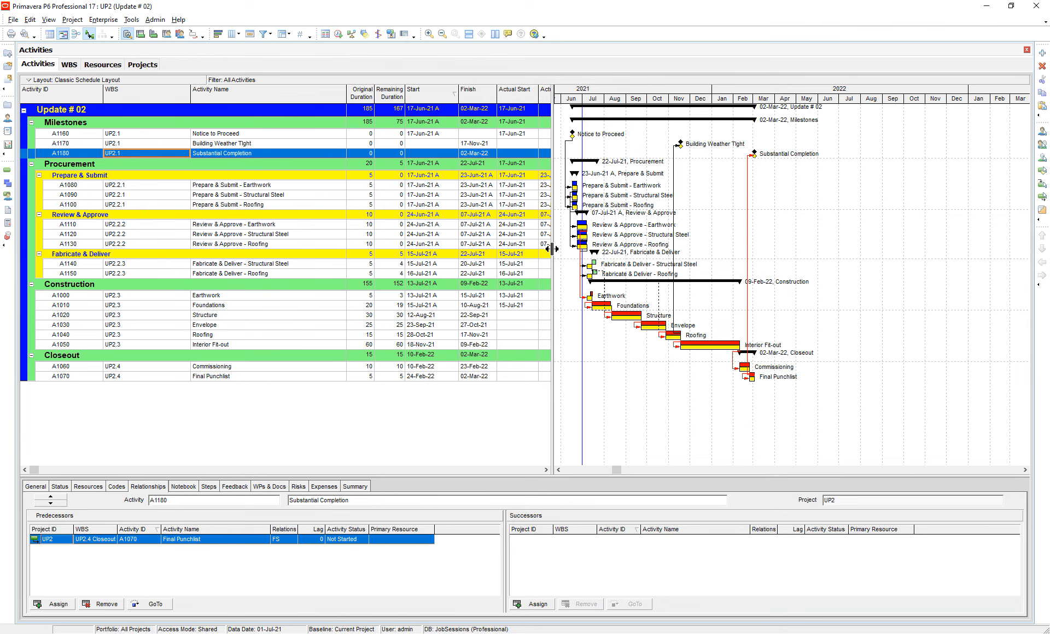
Widen the activity table through Activity % Complete and check the imported actual starts and percentages of the Fabricate & Deliver activities and Earthwork's percentage.
drag(551, 249, 633, 248)
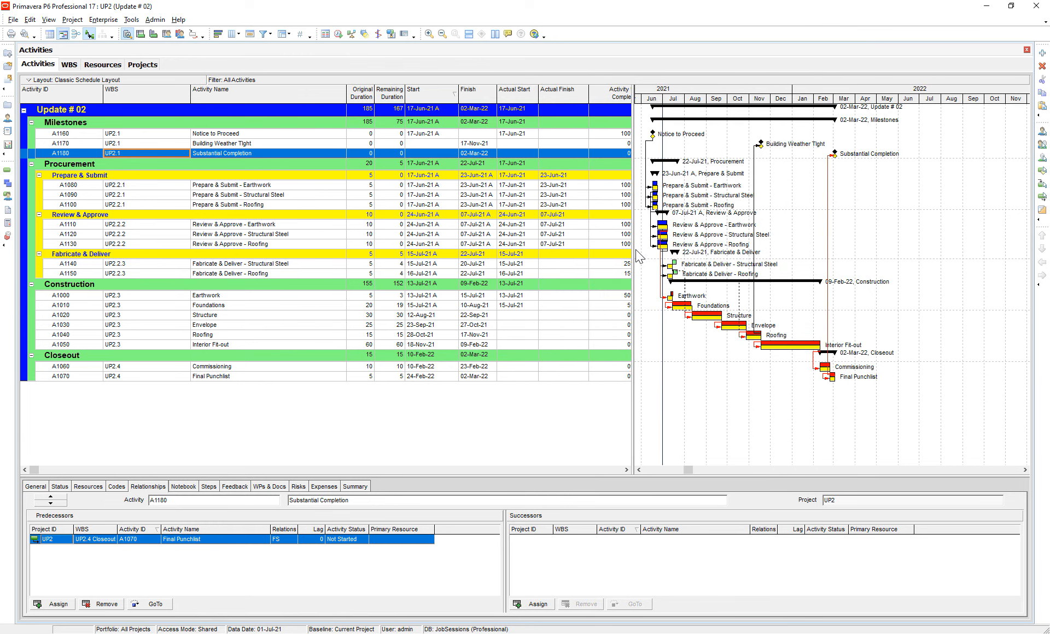
click(515, 264)
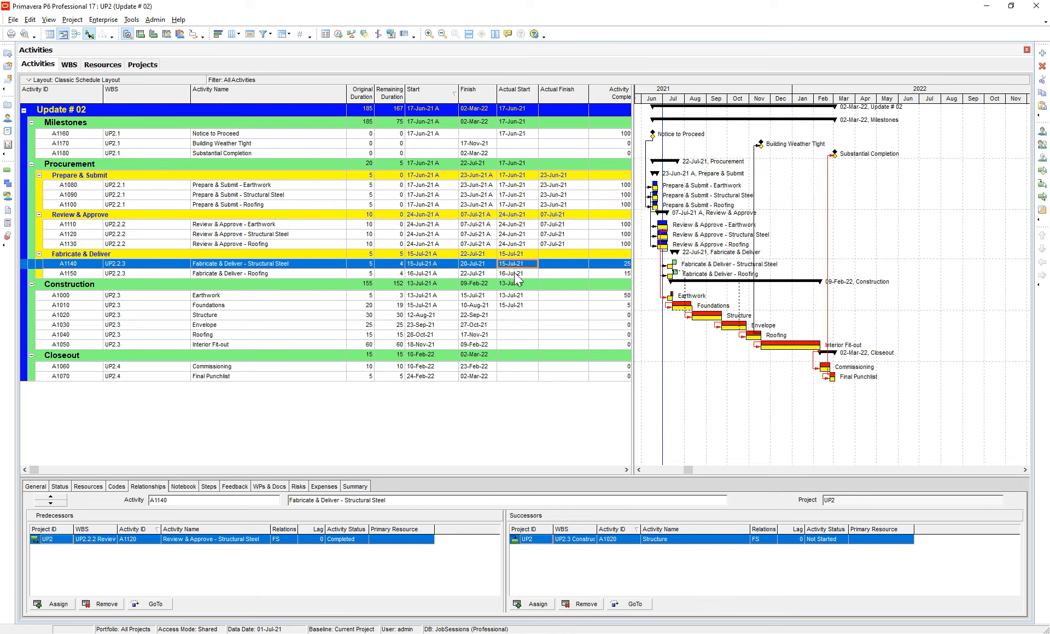
click(515, 274)
drag(636, 255, 658, 255)
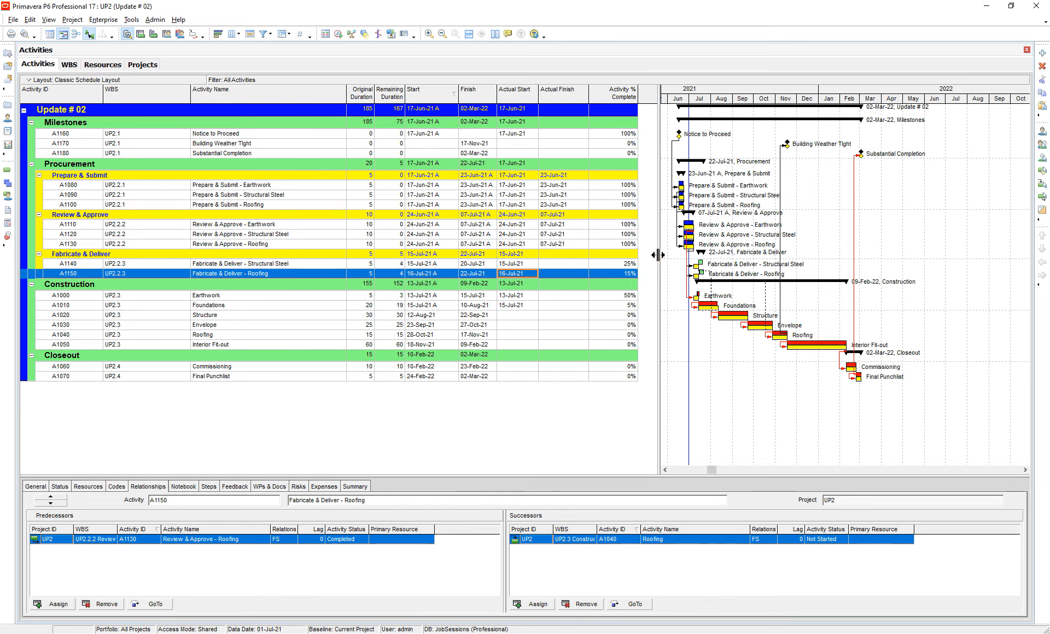
click(629, 265)
click(628, 275)
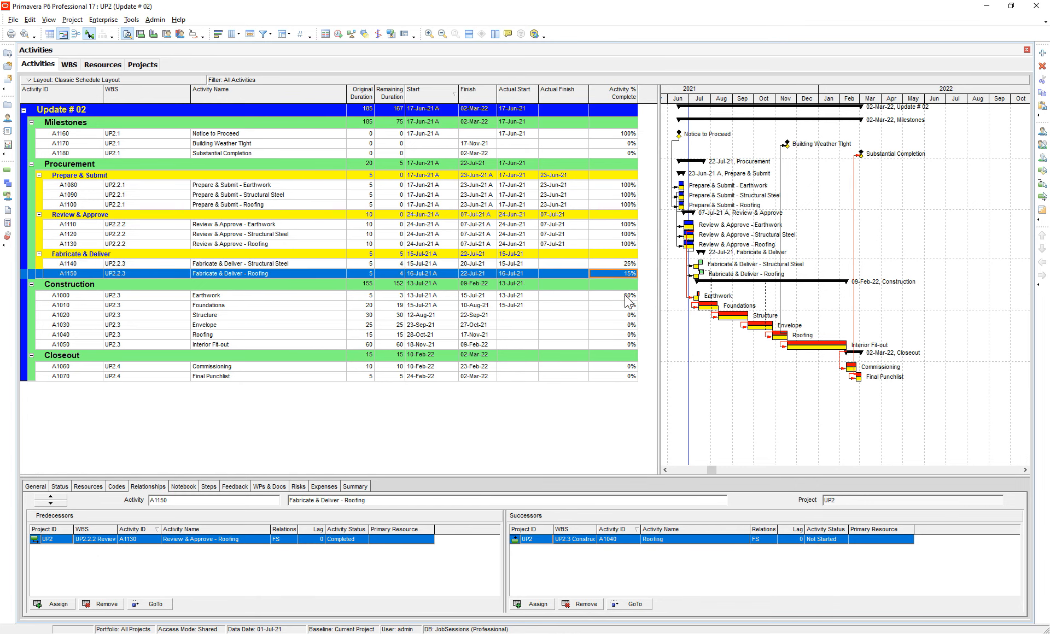
click(626, 296)
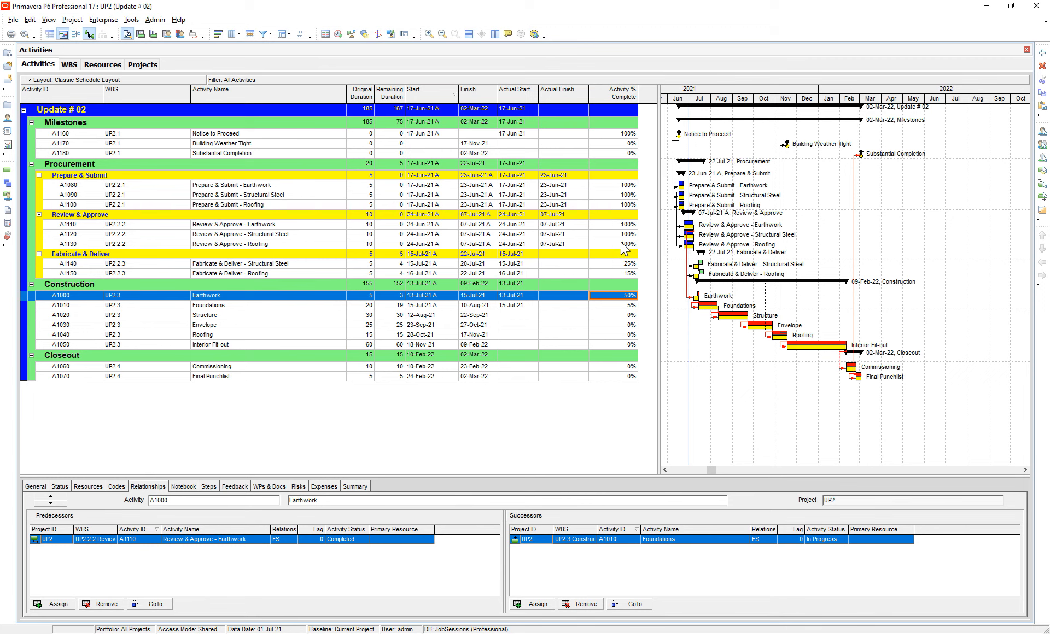
Reschedule the project with the current data date set to 01-Aug-21.
click(339, 34)
drag(192, 152, 493, 150)
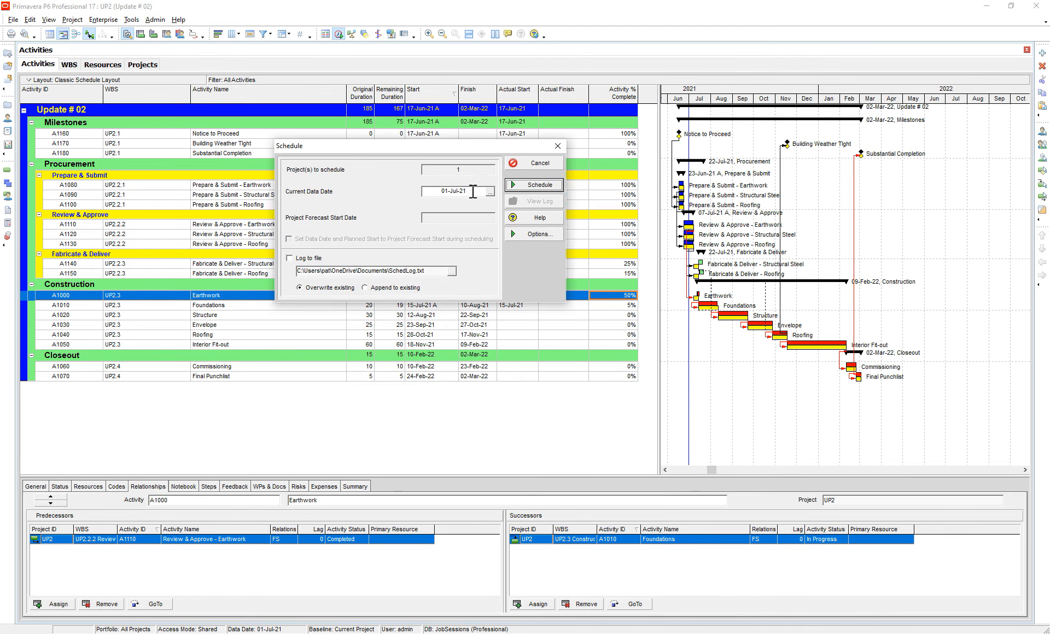
click(490, 192)
click(678, 198)
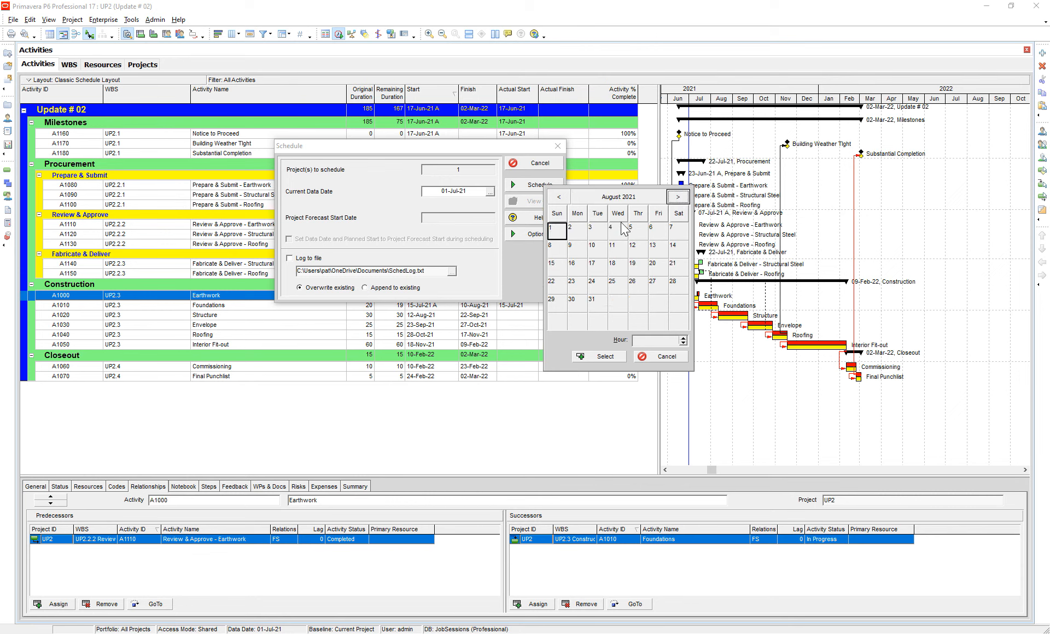
double_click(552, 232)
click(541, 186)
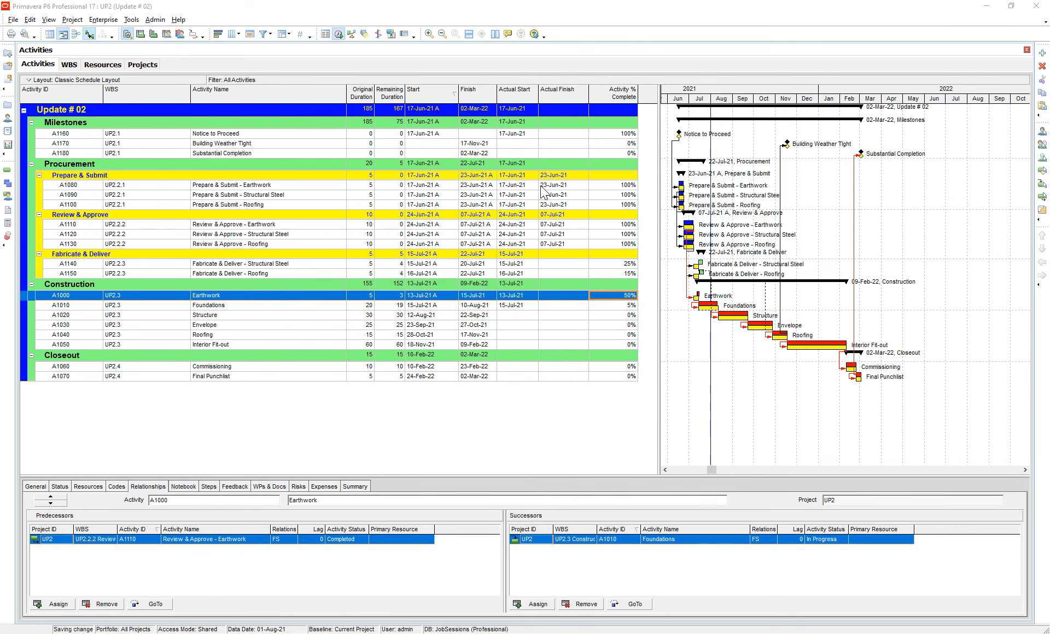